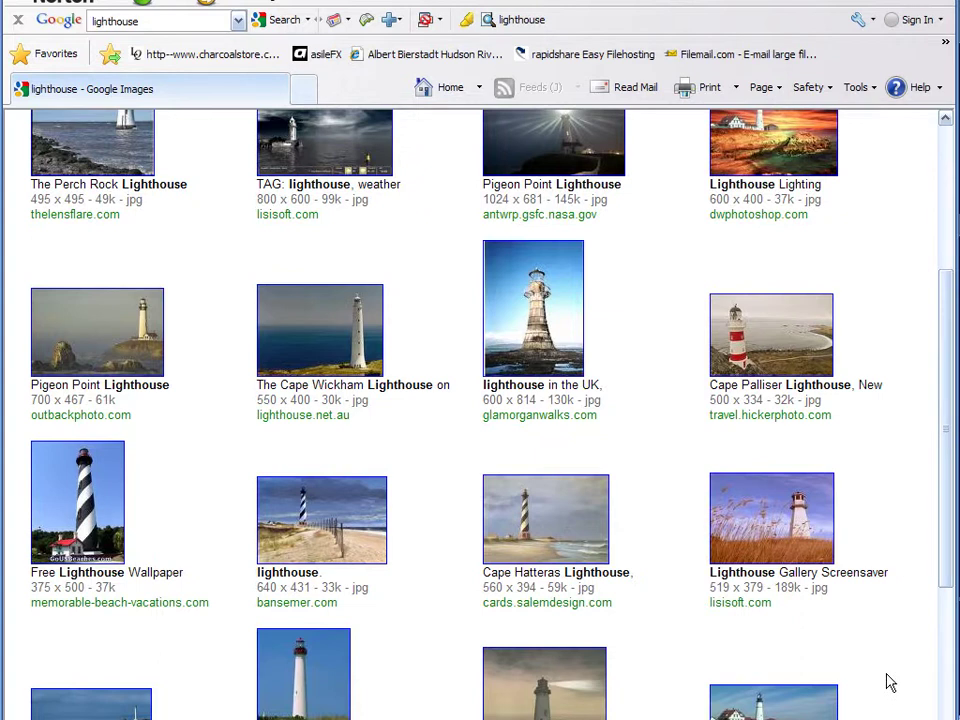
Step: Browse the Google image results for lighthouses as visual reference for the tower's shape and proportions
left_click(885, 498)
scroll(889, 502, "up", 3)
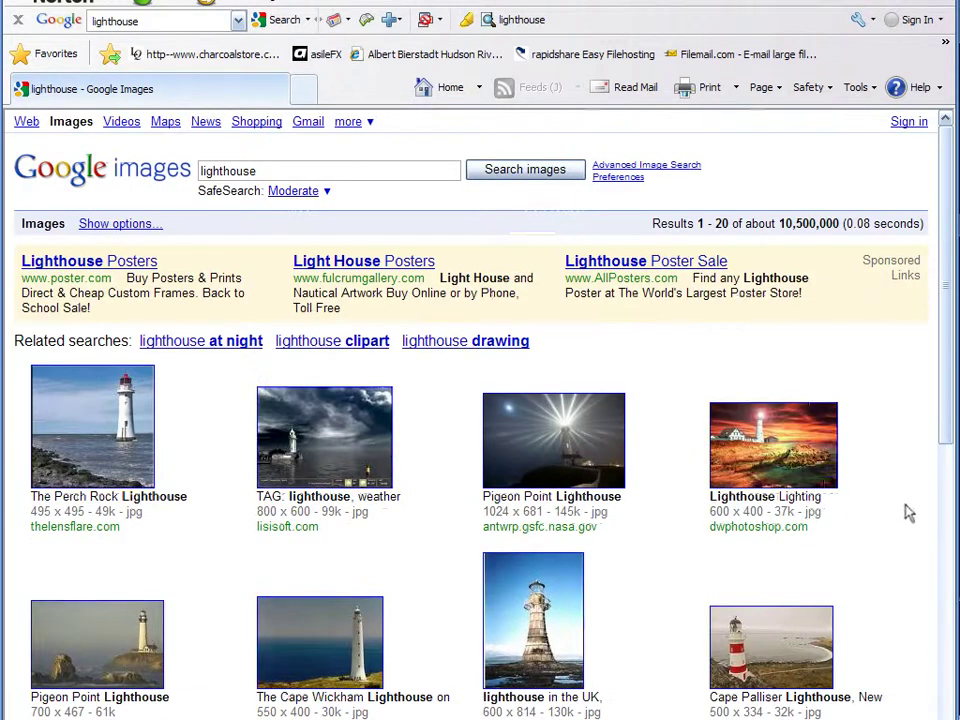
scroll(880, 518, "down", 4)
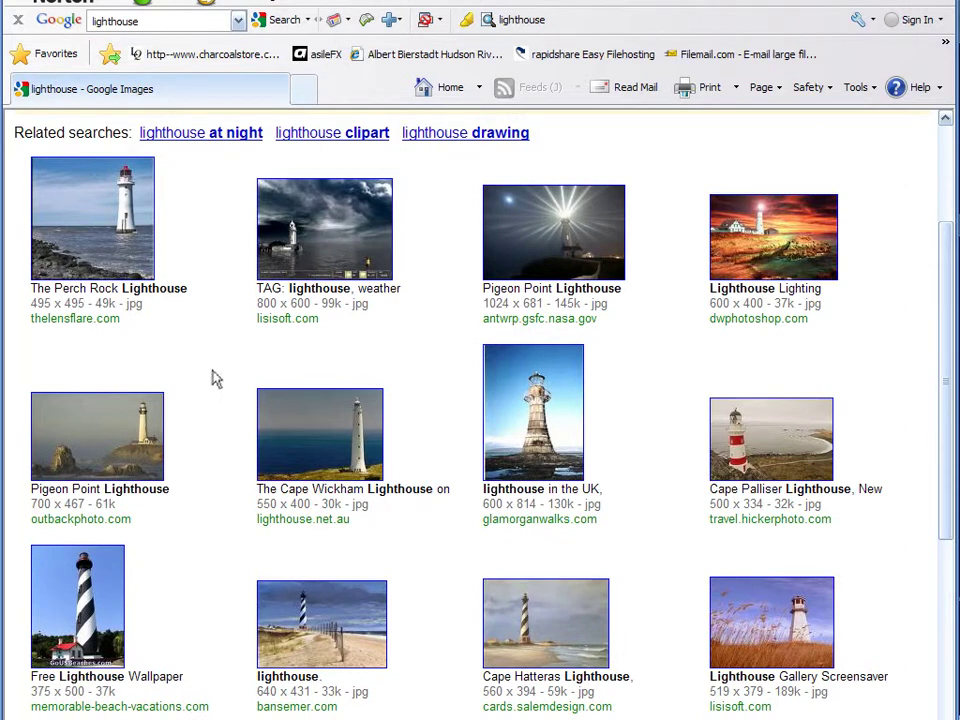
scroll(211, 373, "down", 2)
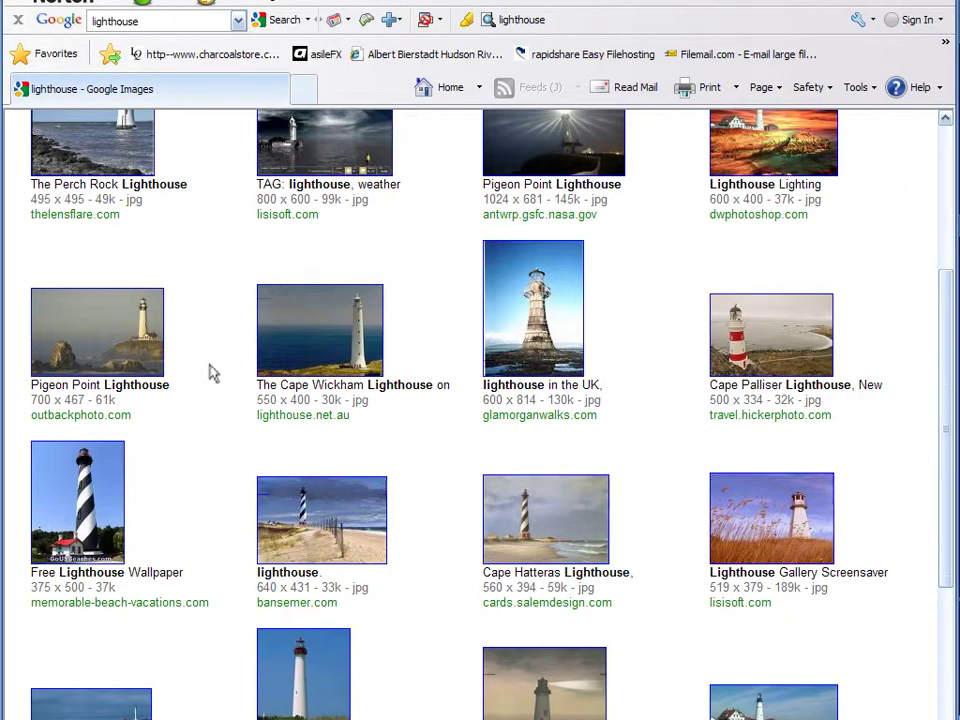
scroll(205, 380, "down", 2)
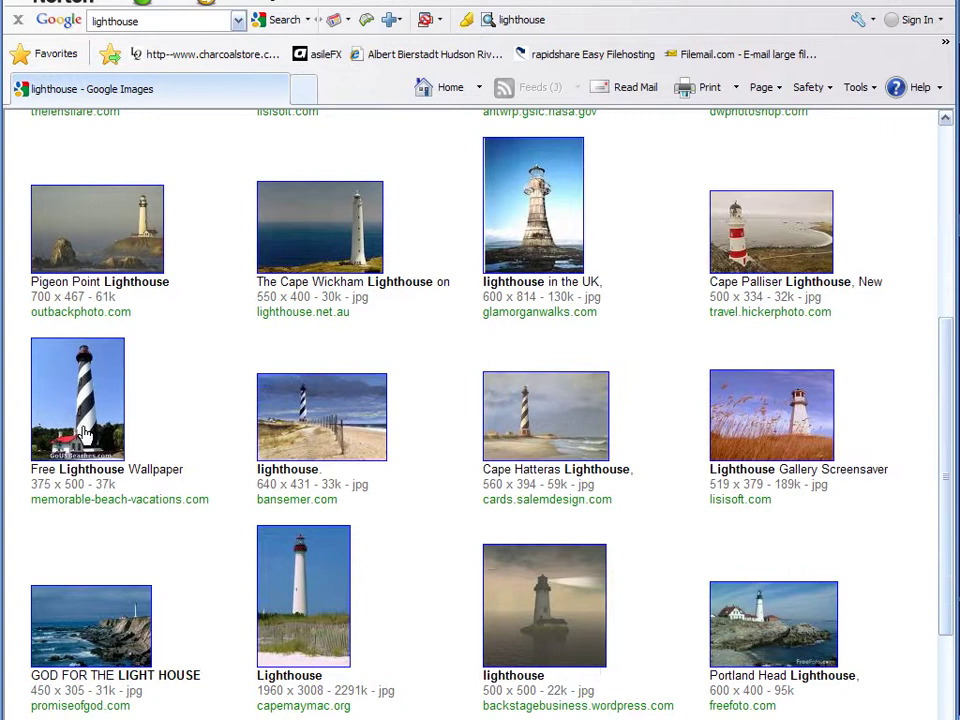
scroll(190, 405, "down", 2)
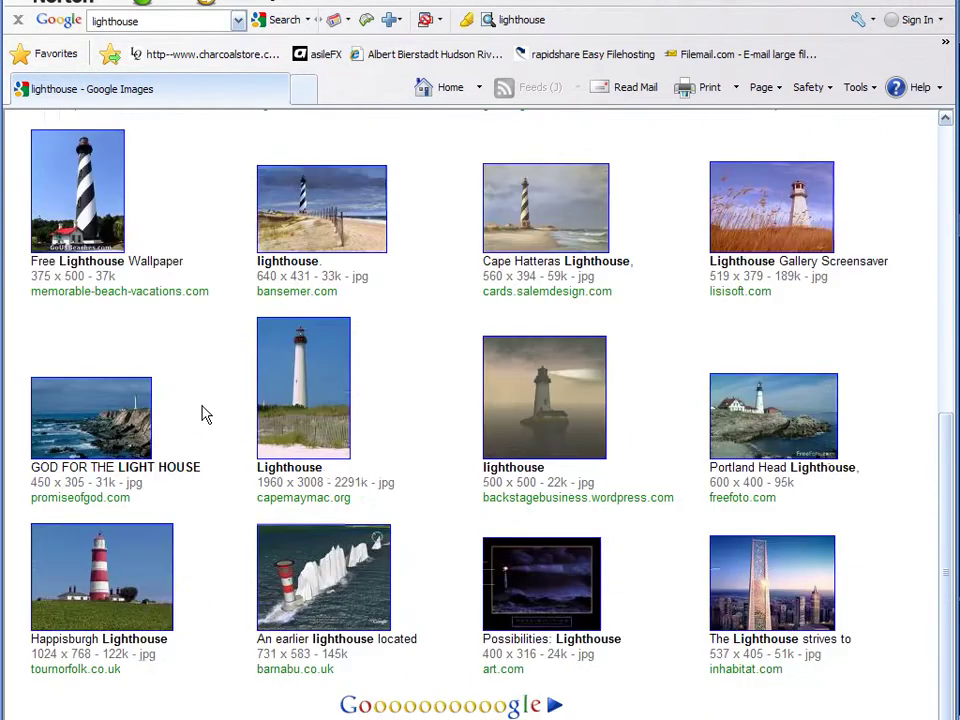
scroll(265, 405, "down", 1)
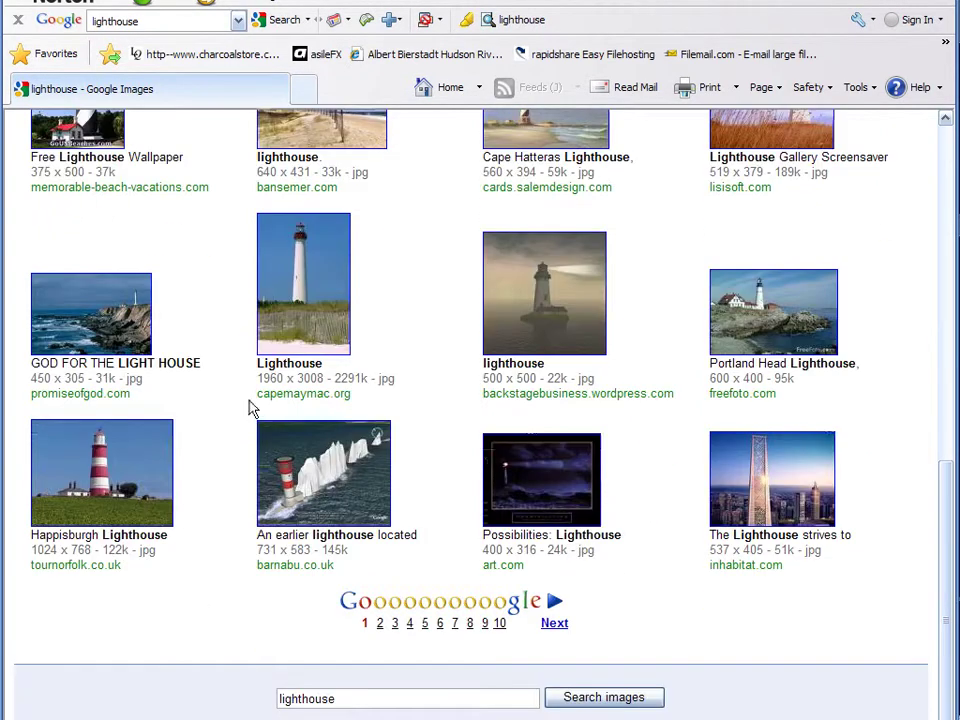
scroll(255, 405, "up", 1)
scroll(642, 414, "up", 1)
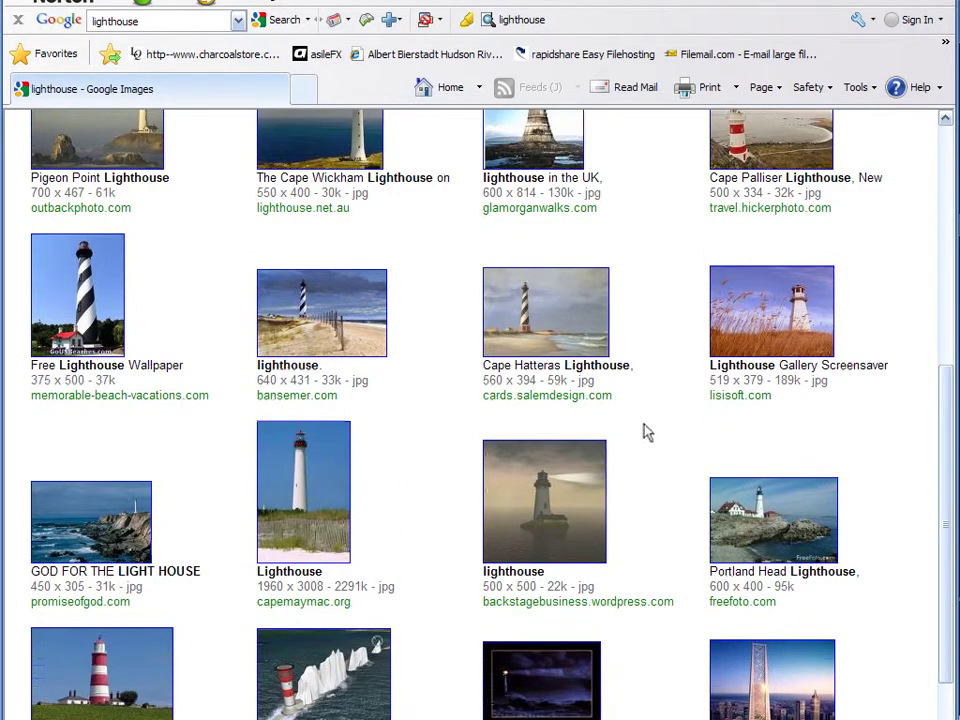
scroll(628, 456, "up", 2)
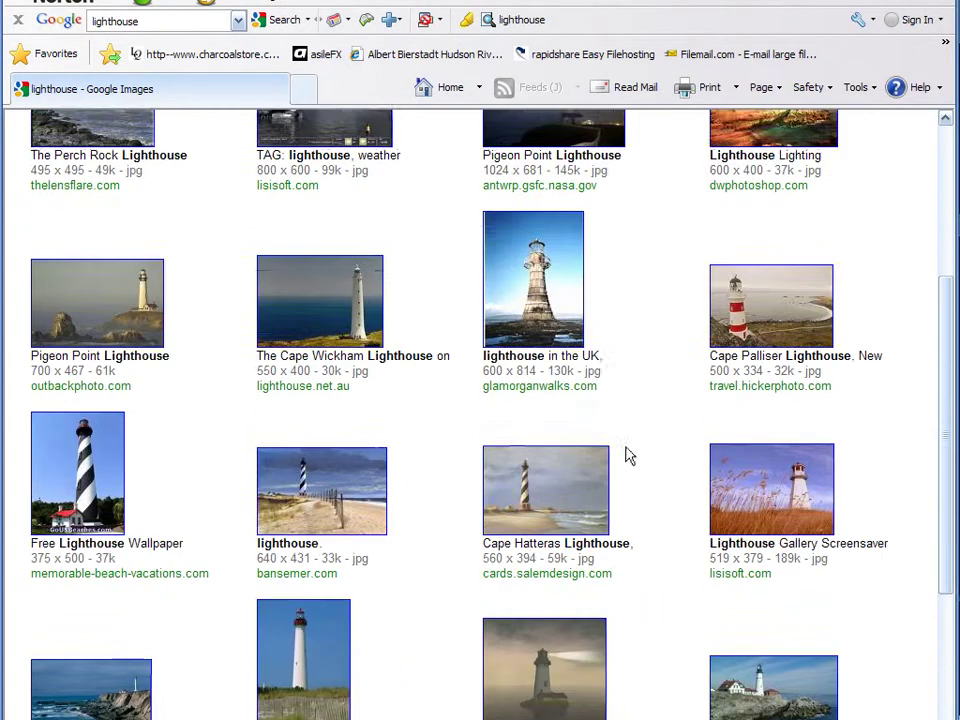
scroll(628, 454, "up", 1)
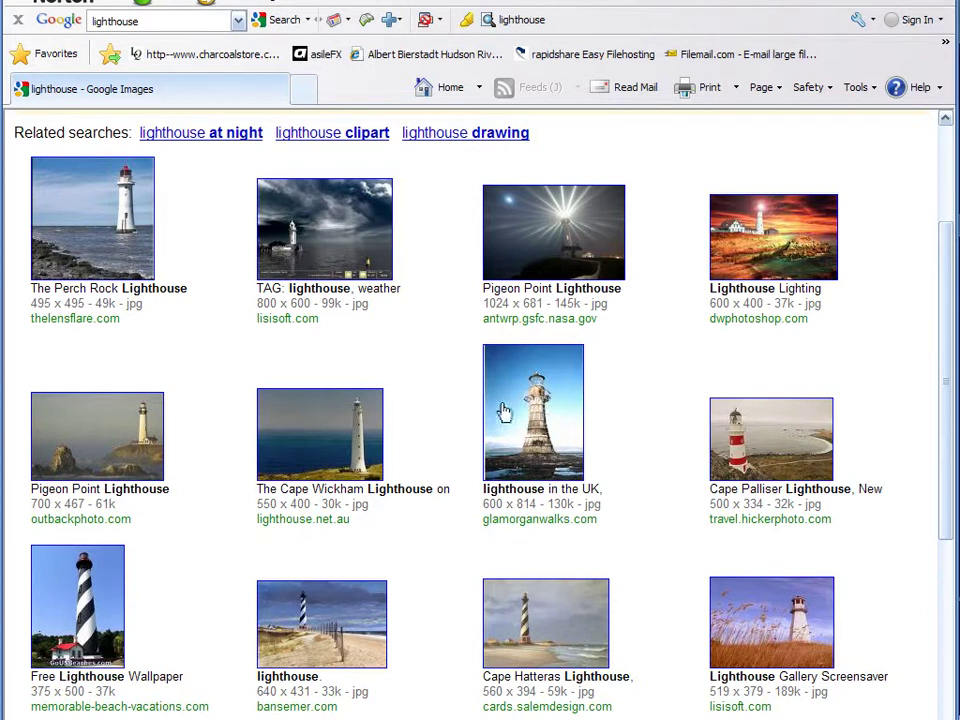
left_click(420, 396)
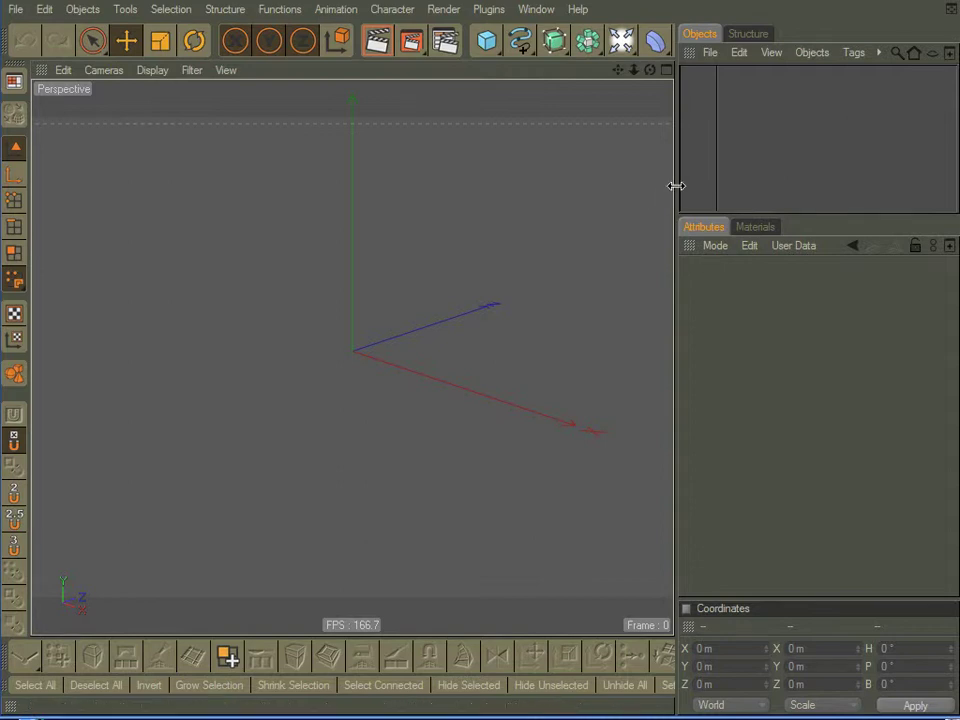
Step: Switch to Cinema 4D and add a cylinder primitive to the empty scene
left_click_drag(676, 188, 733, 190)
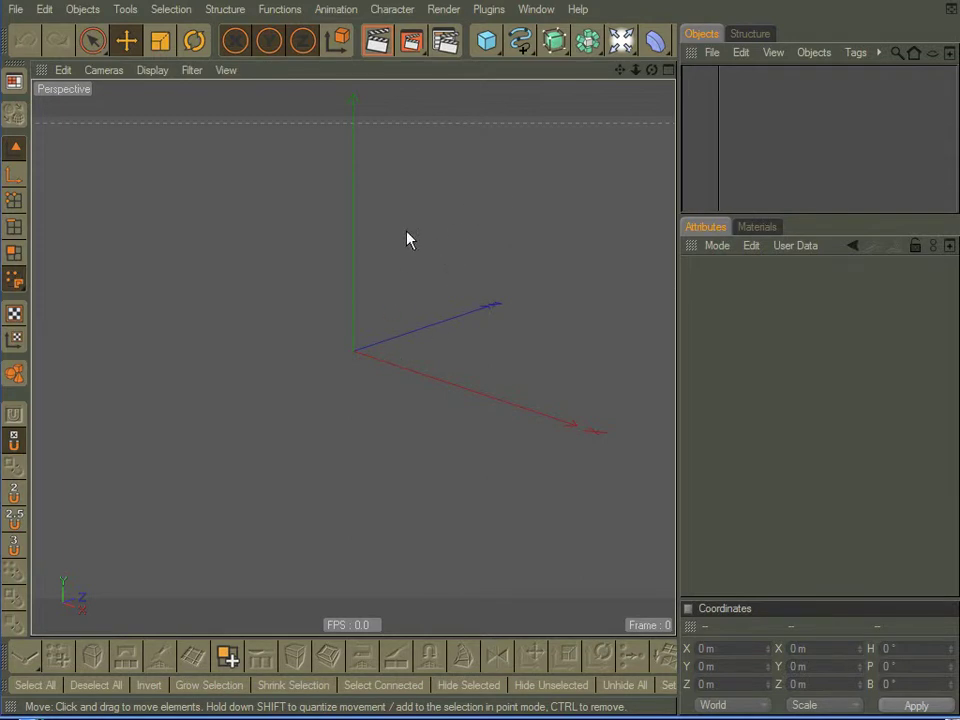
left_click(490, 42)
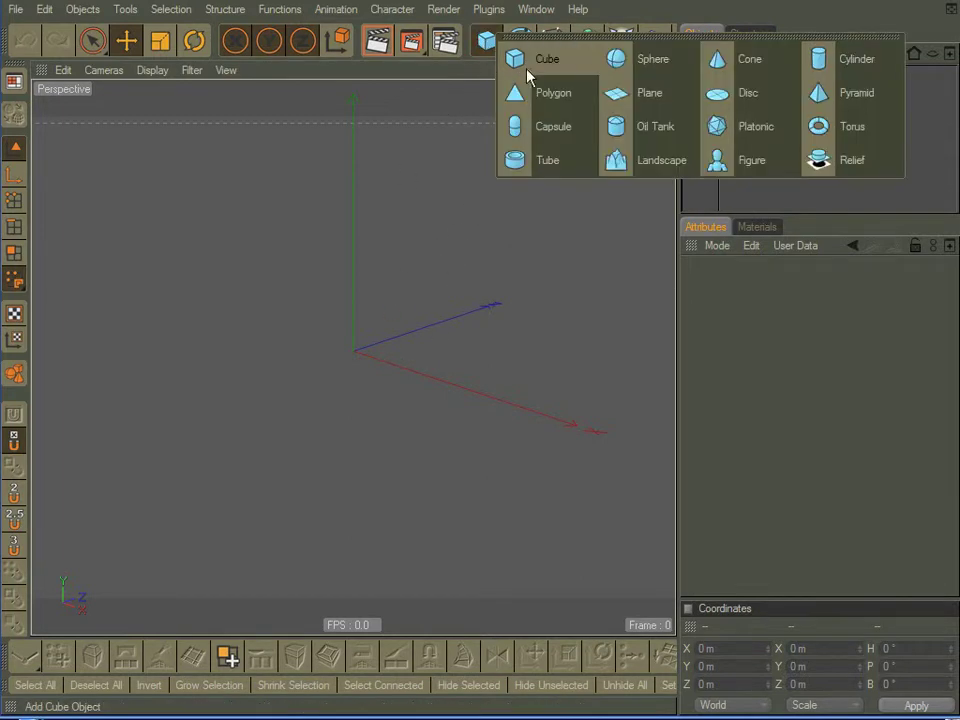
left_click(853, 65)
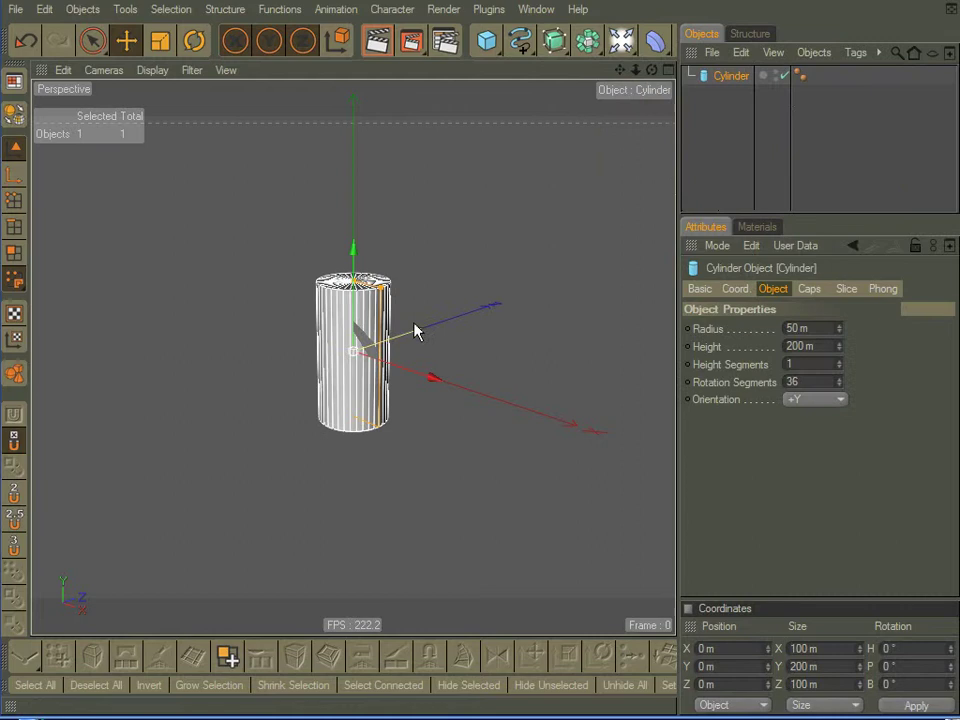
scroll(400, 325, "up", 3)
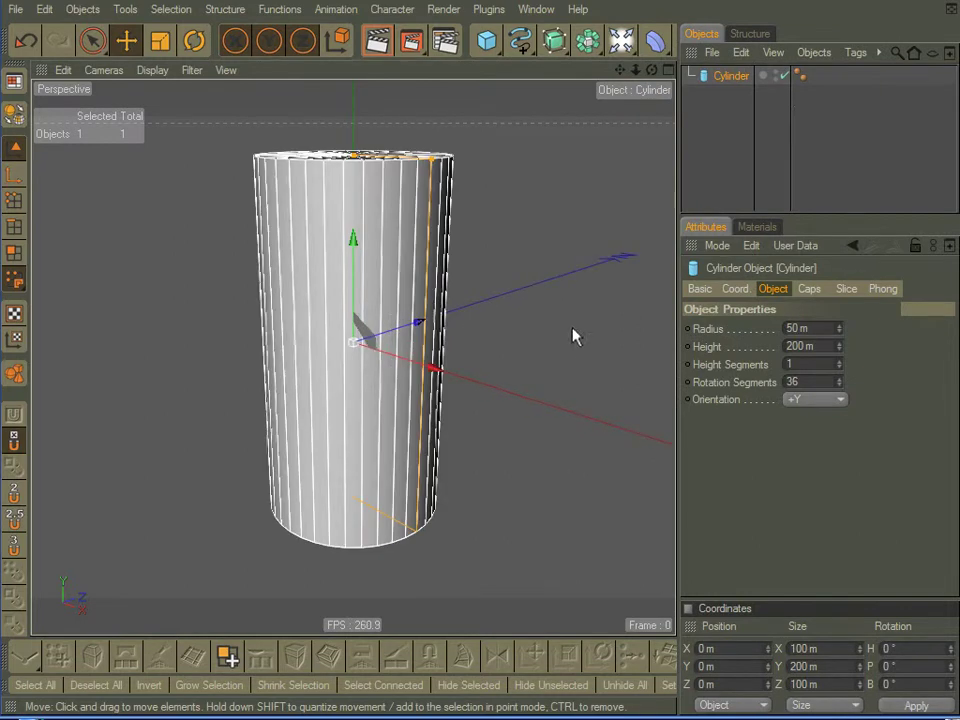
mouse_move(561, 283)
left_mouse_down("alt")
mouse_move(560, 260)
mouse_move(556, 281)
left_mouse_up("alt")
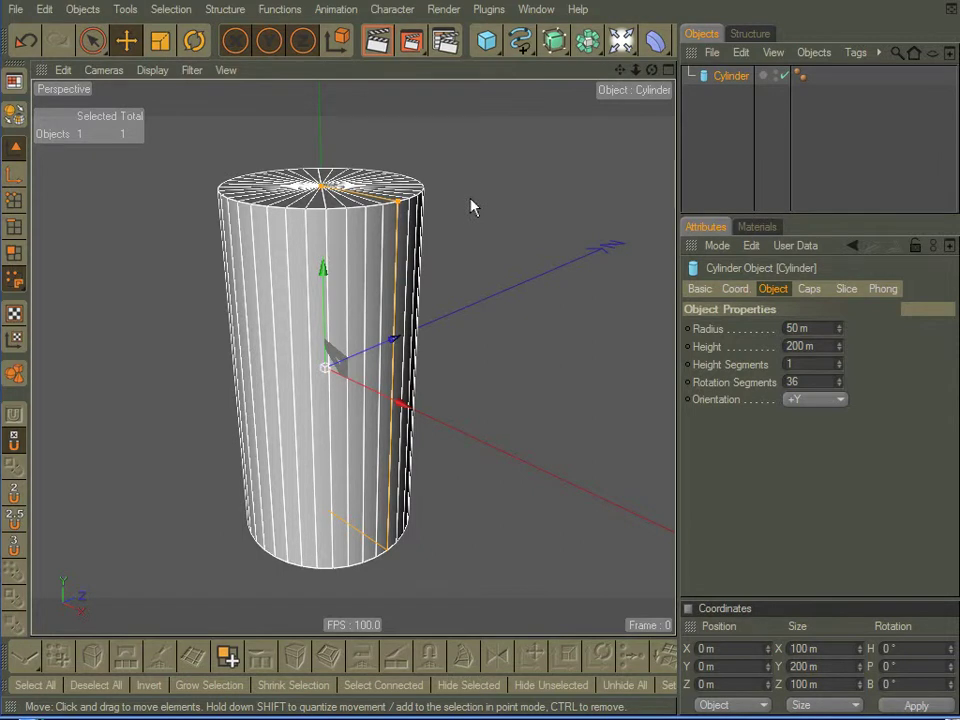
Step: Set the cylinder's height segments to 30
left_click(489, 248)
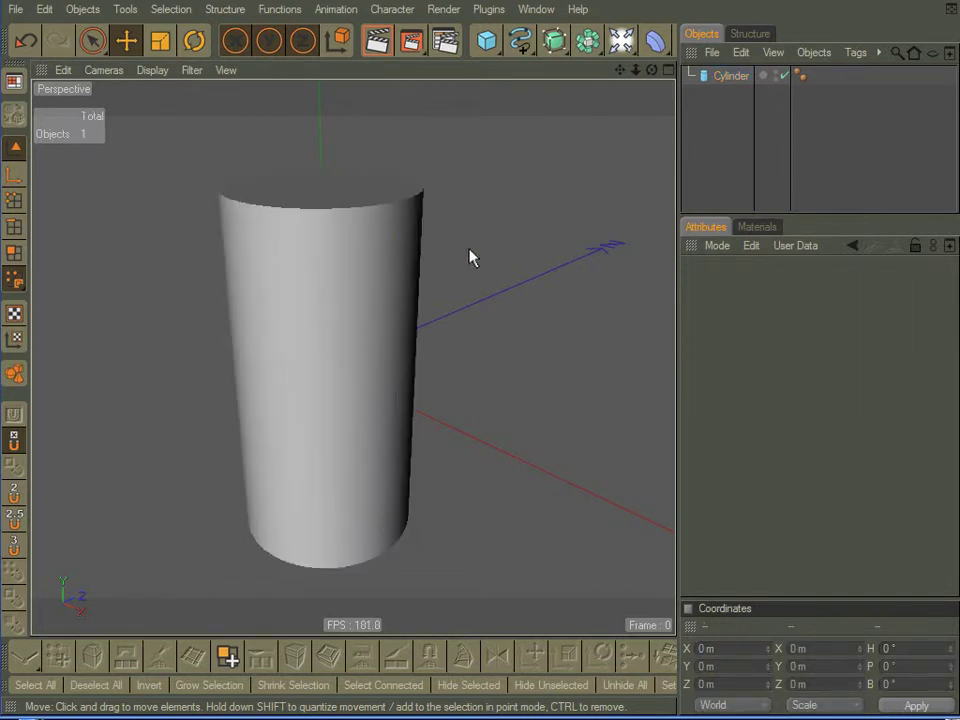
left_click(381, 258)
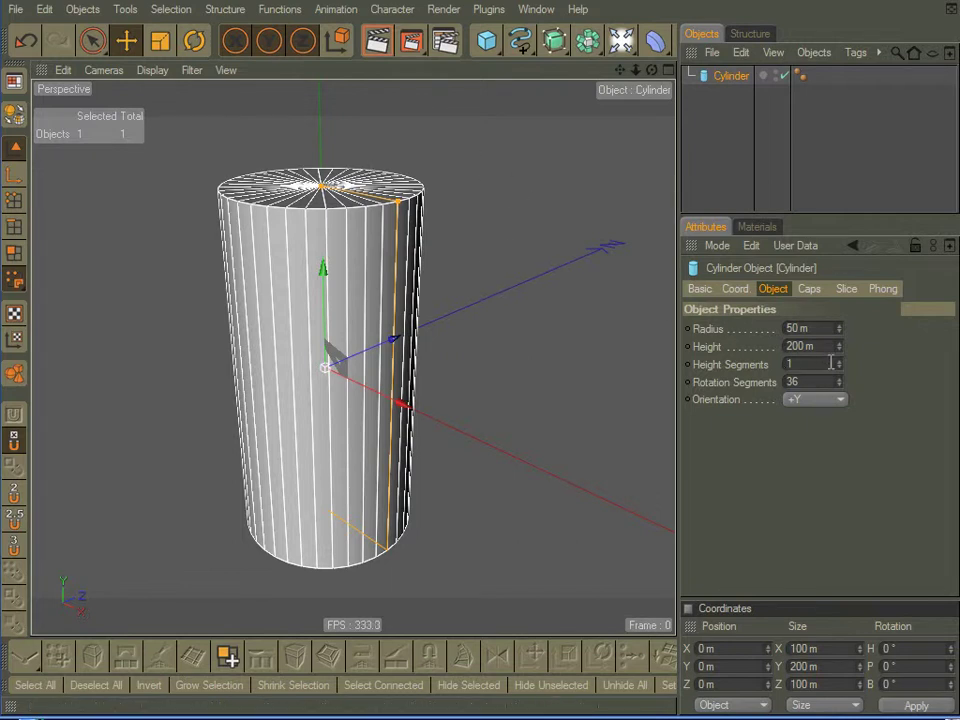
mouse_move(838, 364)
left_mouse_down()
mouse_move(838, 330)
mouse_move(838, 390)
mouse_move(838, 379)
left_mouse_up()
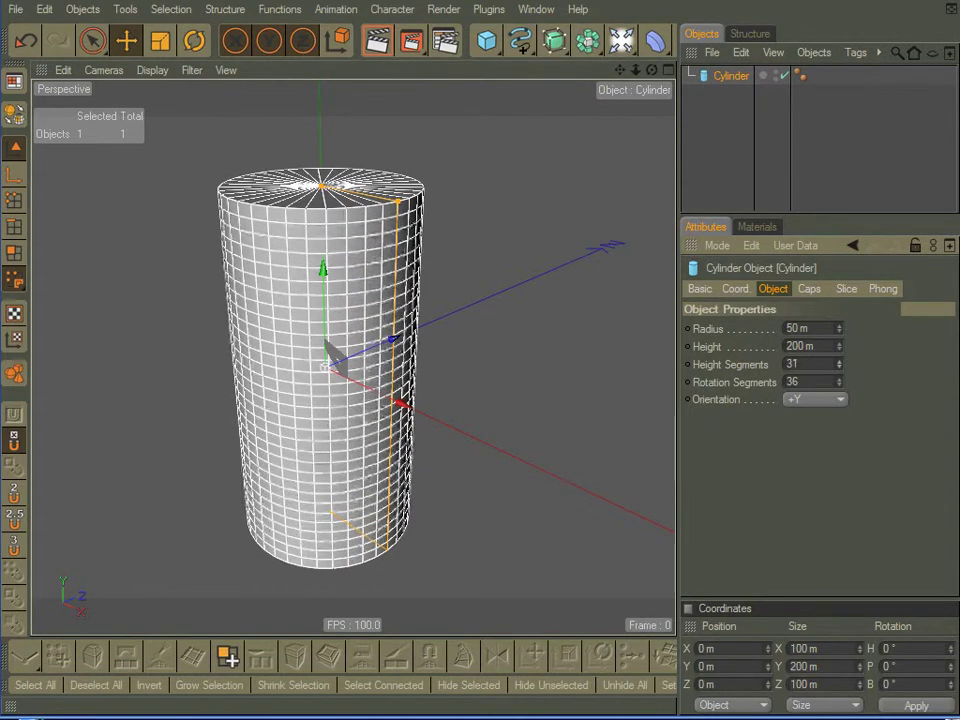
left_click(839, 367)
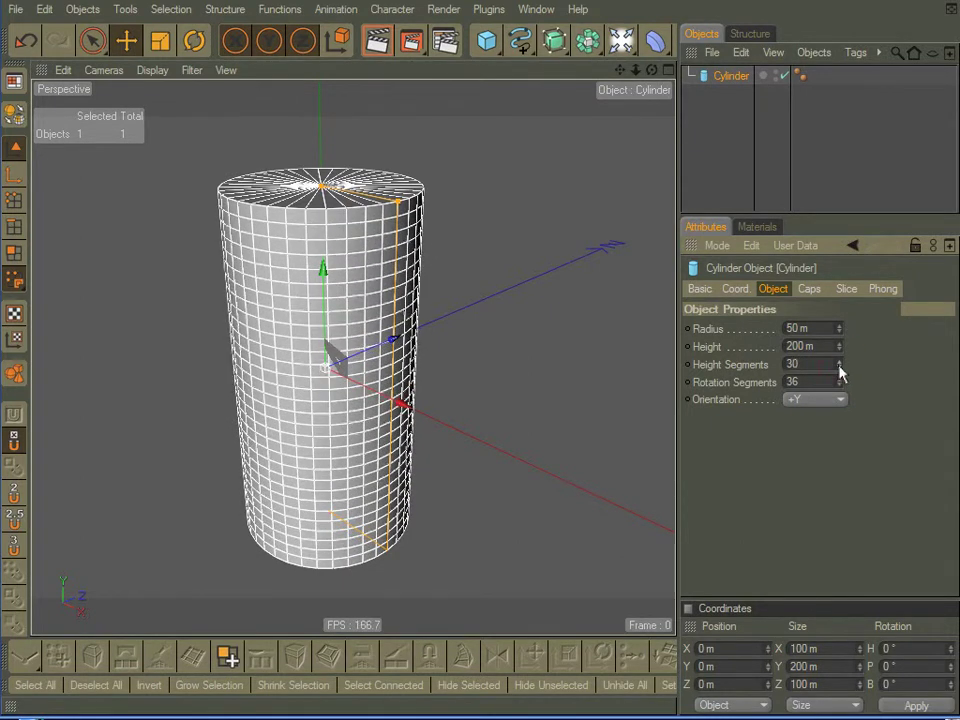
Step: Examine the segmented wall of the cylinder up close, down to its base
middle_click_drag(484, 460, 484, 438, "alt")
left_click_drag(484, 438, 467, 347, "alt")
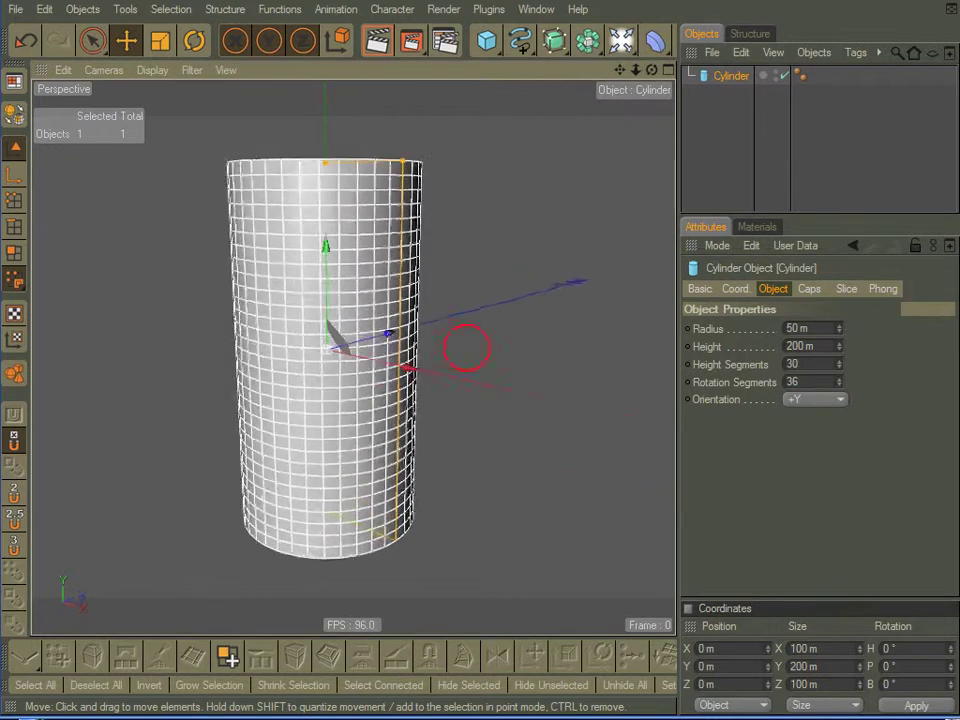
middle_click_drag(467, 372, 467, 347, "alt")
right_click_drag(467, 347, 310, 459, "alt")
scroll(314, 455, "down", 5)
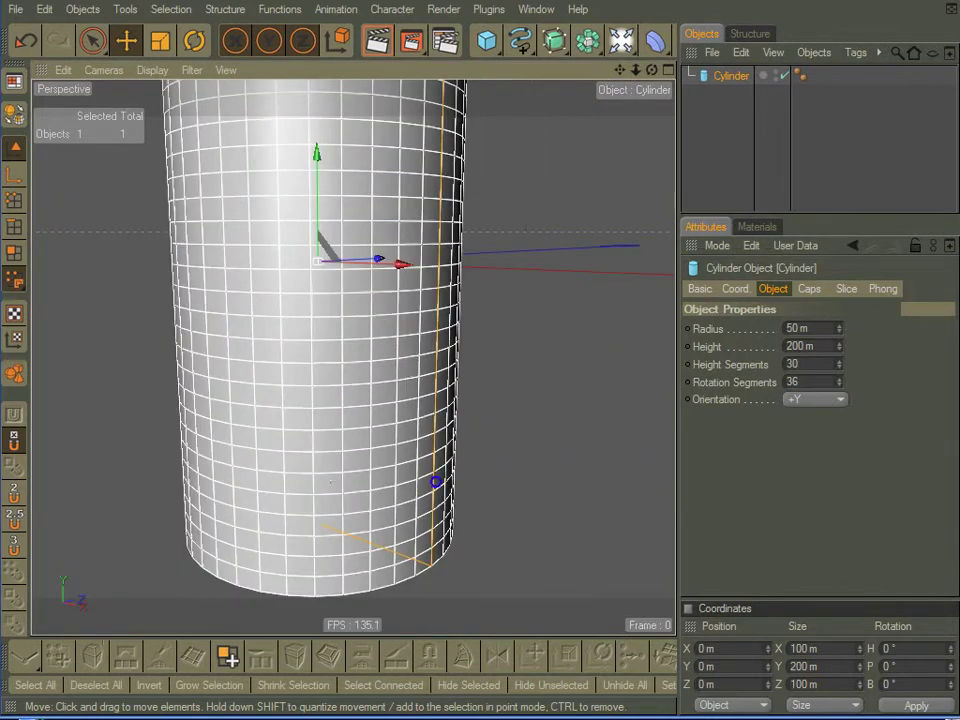
middle_click_drag(437, 480, 452, 433, "alt")
left_click_drag(452, 433, 462, 295, "alt")
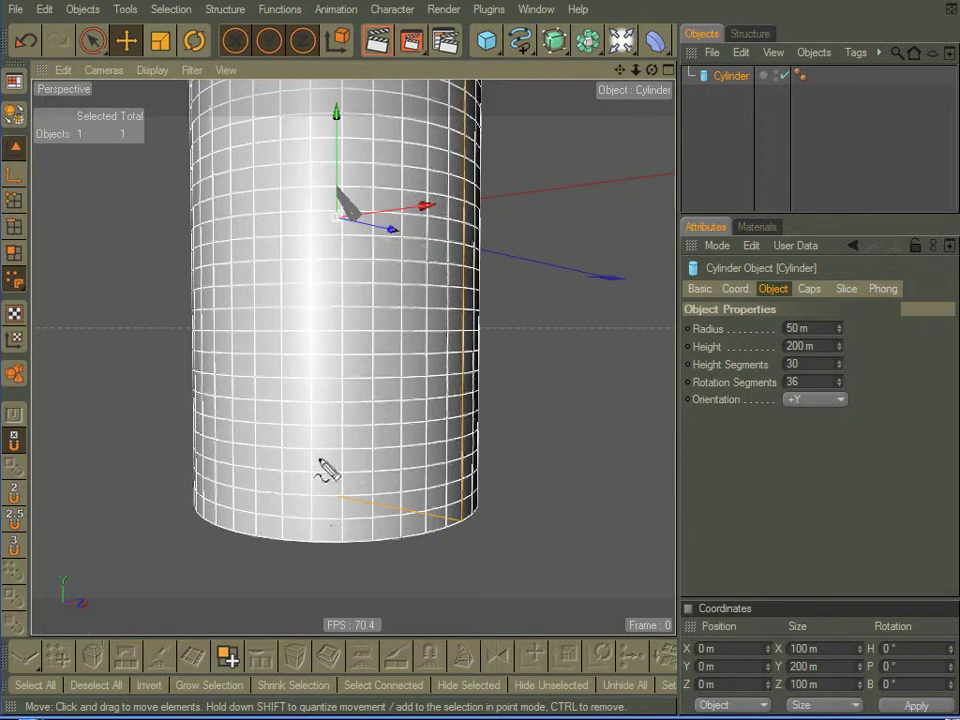
mouse_move(322, 409)
left_mouse_down()
mouse_move(334, 409)
mouse_move(321, 427)
mouse_move(322, 406)
mouse_move(309, 411)
mouse_move(326, 493)
mouse_move(366, 543)
left_mouse_up()
left_click_drag(276, 462, 393, 462)
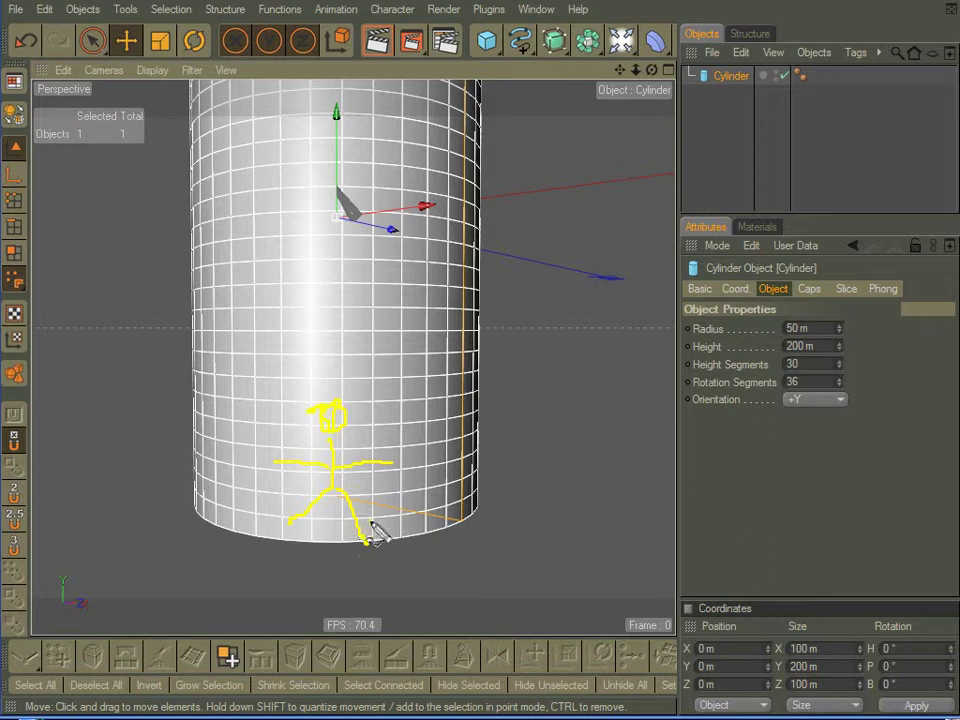
left_click_drag(374, 528, 416, 516)
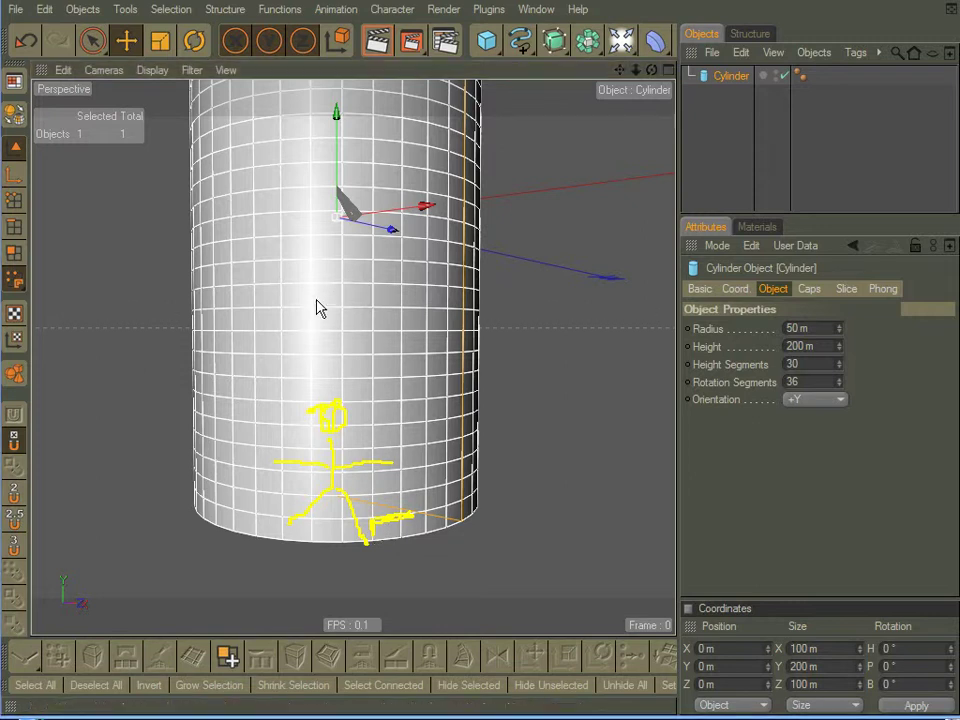
key("Escape")
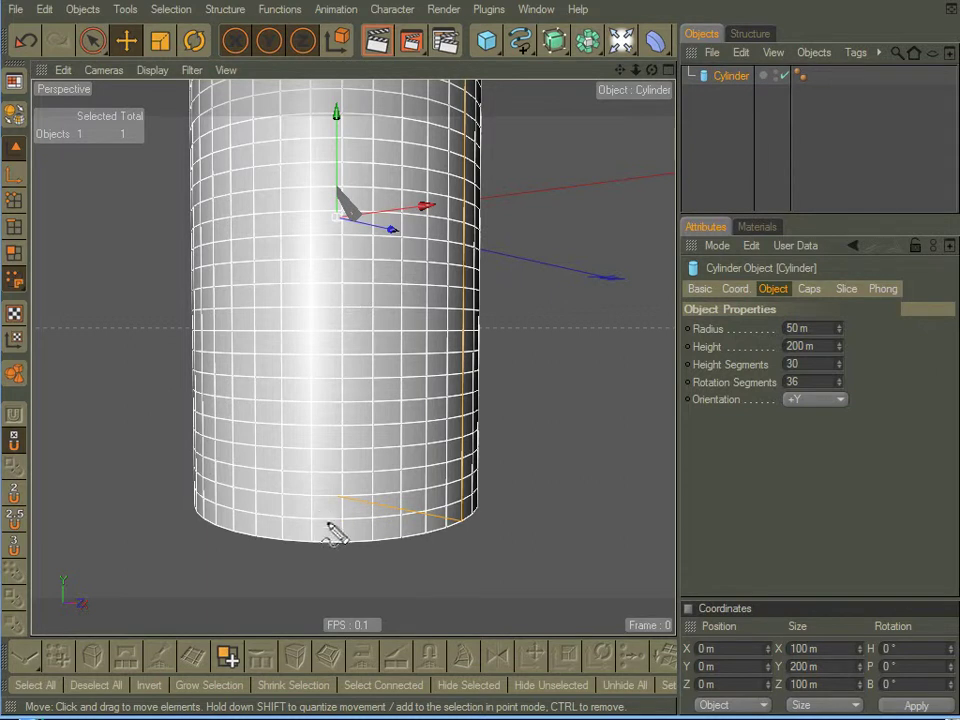
mouse_move(334, 502)
left_mouse_down()
mouse_move(347, 498)
mouse_move(354, 516)
mouse_move(356, 530)
mouse_move(340, 536)
mouse_move(358, 535)
mouse_move(332, 525)
mouse_move(355, 533)
left_mouse_up()
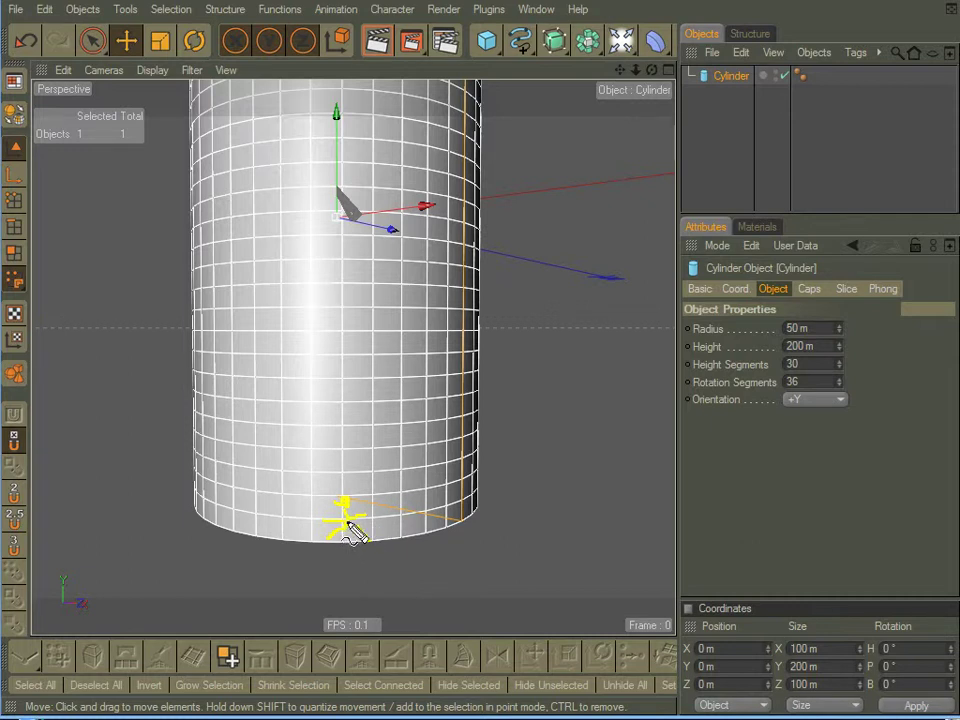
key("Escape")
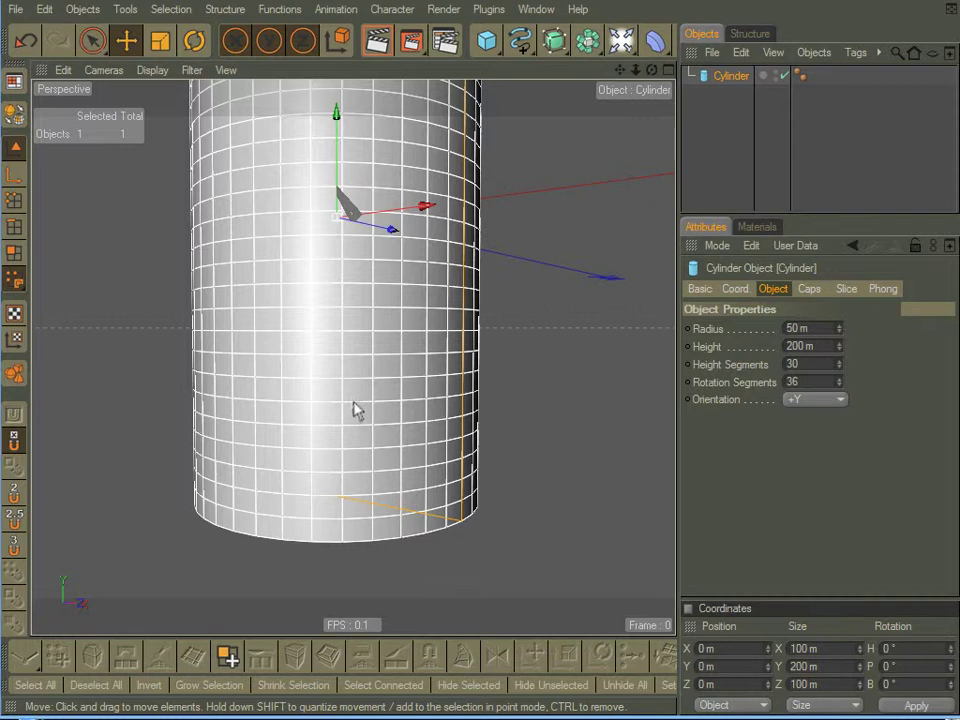
Step: Show the cylinder's cap settings and bring its top cap into close view
left_click(802, 365)
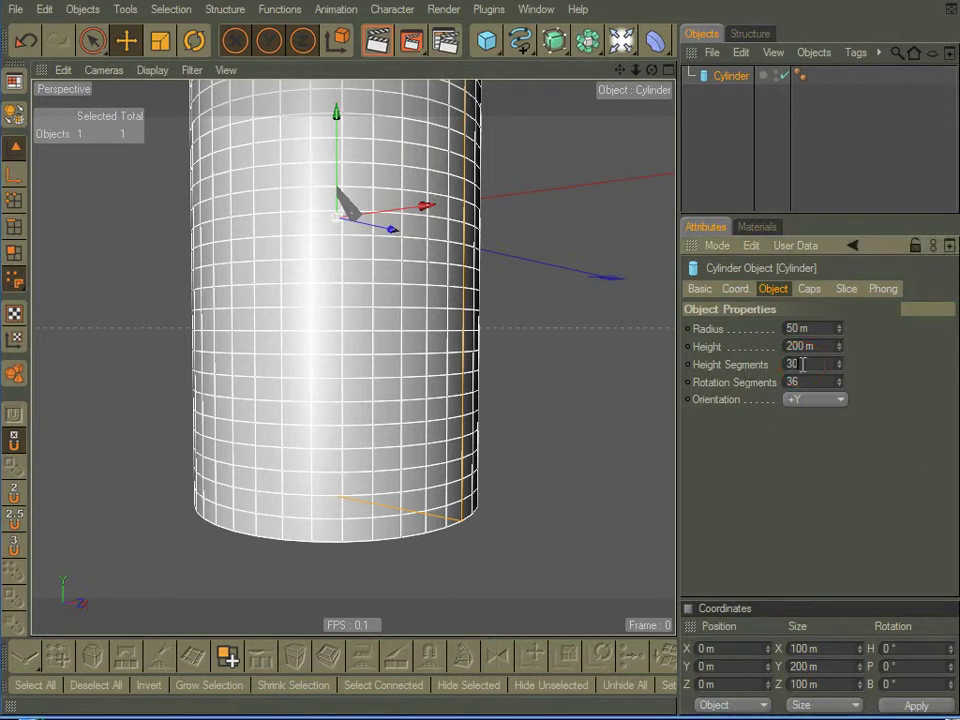
left_click(808, 289)
scroll(466, 330, "down", 3)
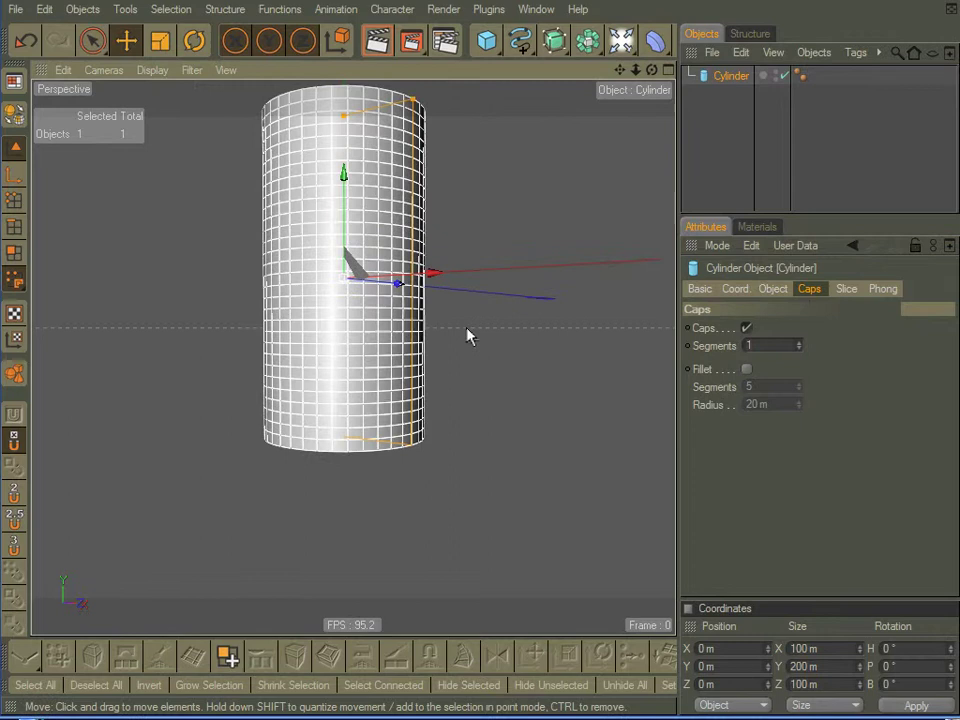
left_click_drag(505, 362, 365, 362, "alt")
scroll(380, 370, "up", 4)
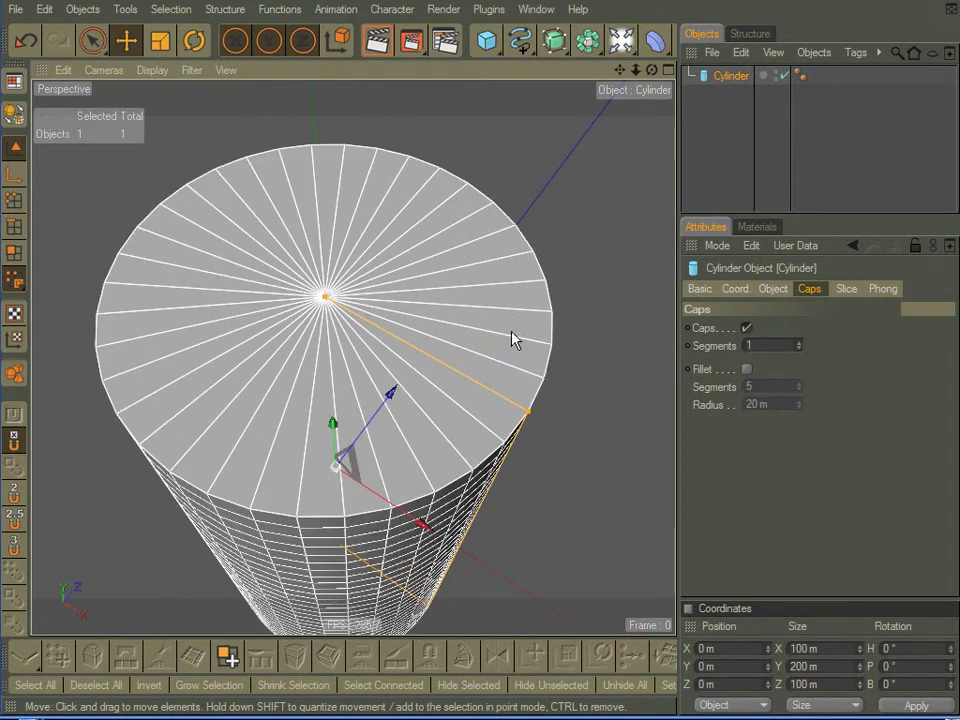
Step: Turn the cylinder's caps off to inspect the inside of the tube, and turn them back on
left_click(747, 330)
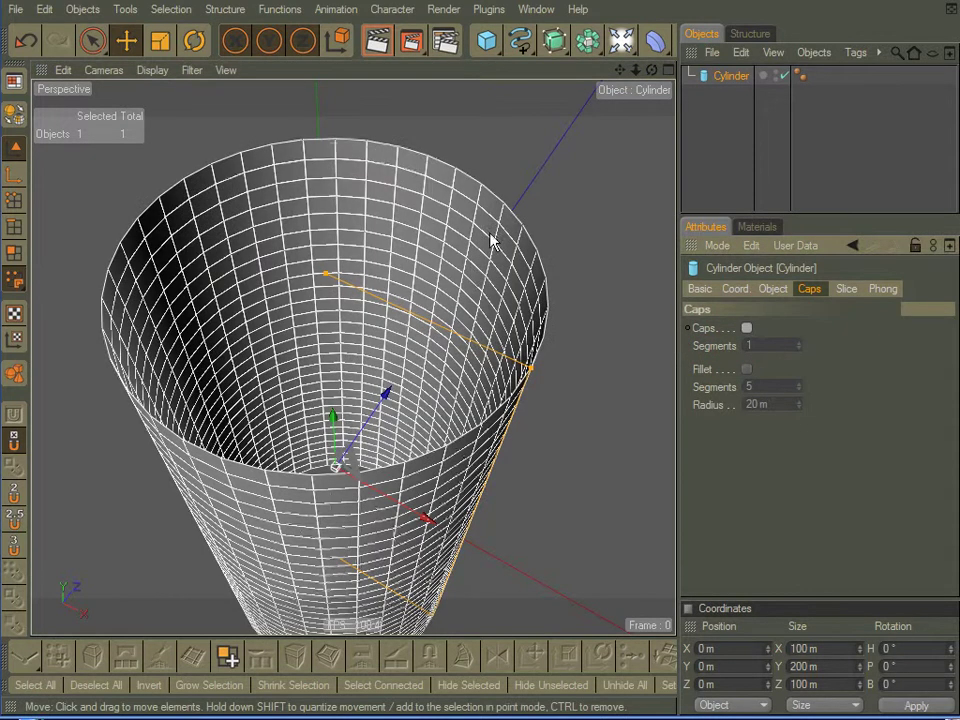
left_click_drag(424, 403, 429, 454, "alt")
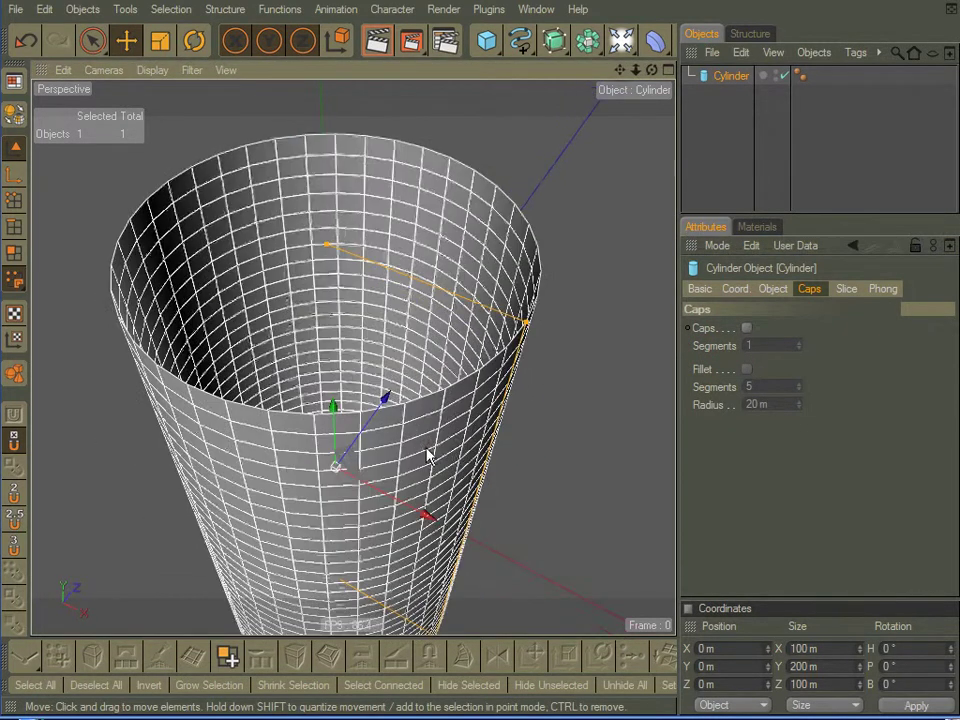
left_click(747, 330)
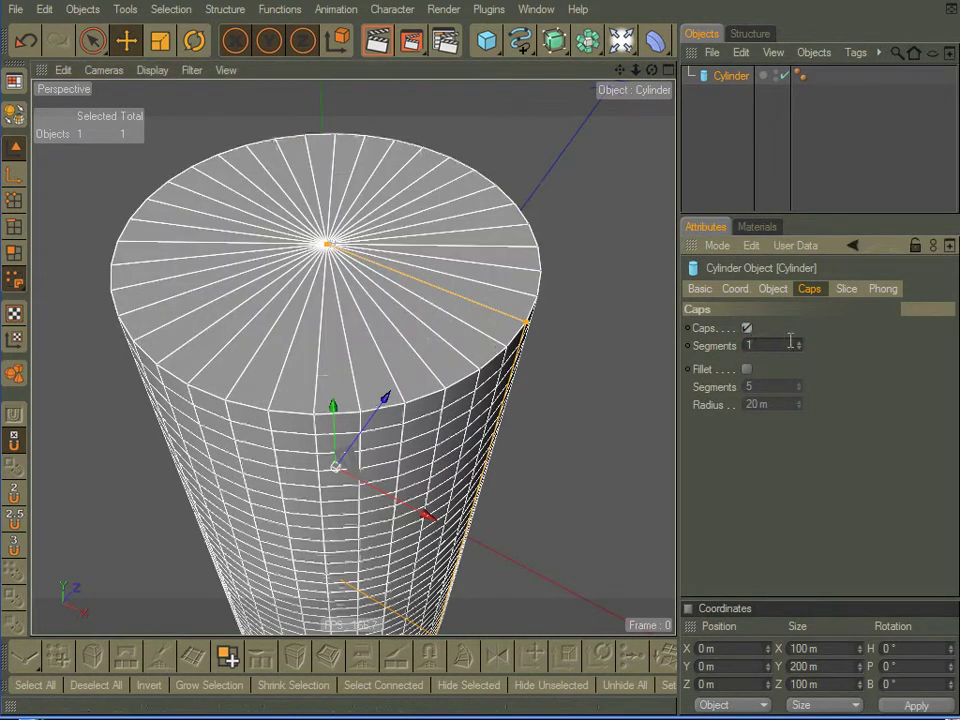
Step: Set the cylinder's cap segments to 2
left_click(799, 344)
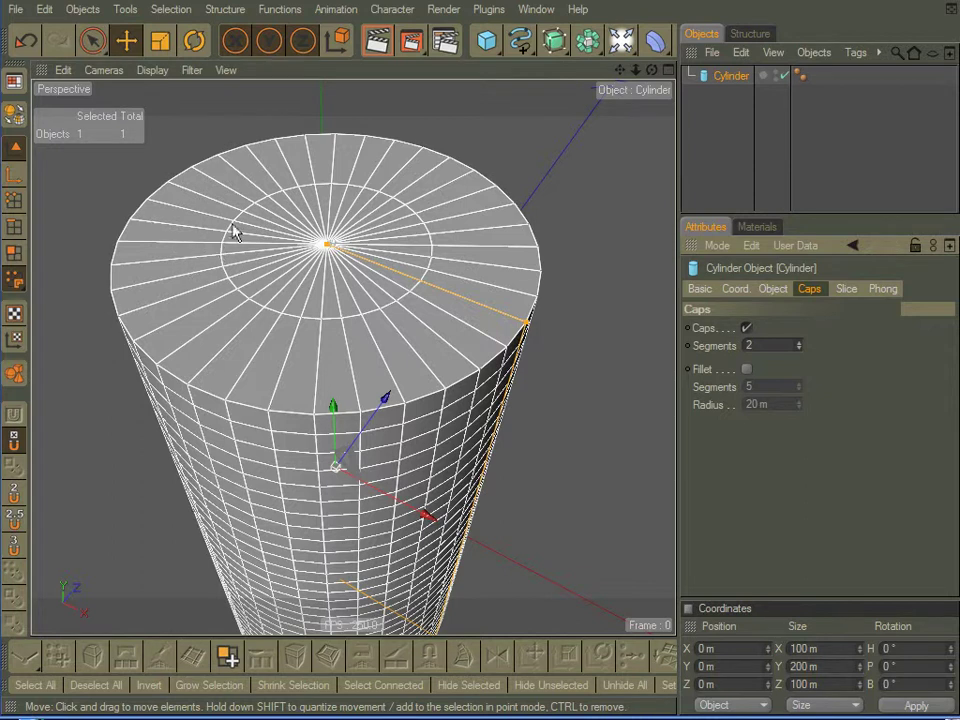
left_click_drag(233, 200, 226, 160, "alt")
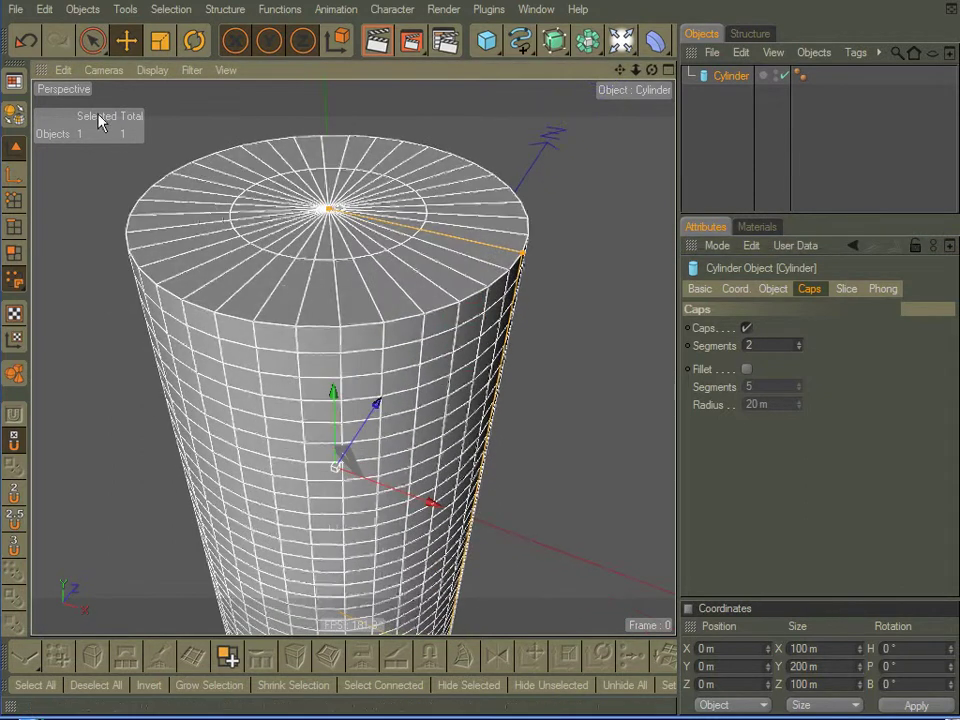
Step: Make the cylinder primitive editable and switch to polygon editing
left_click(14, 112)
right_click_drag(375, 347, 221, 332, "alt")
left_click(13, 257)
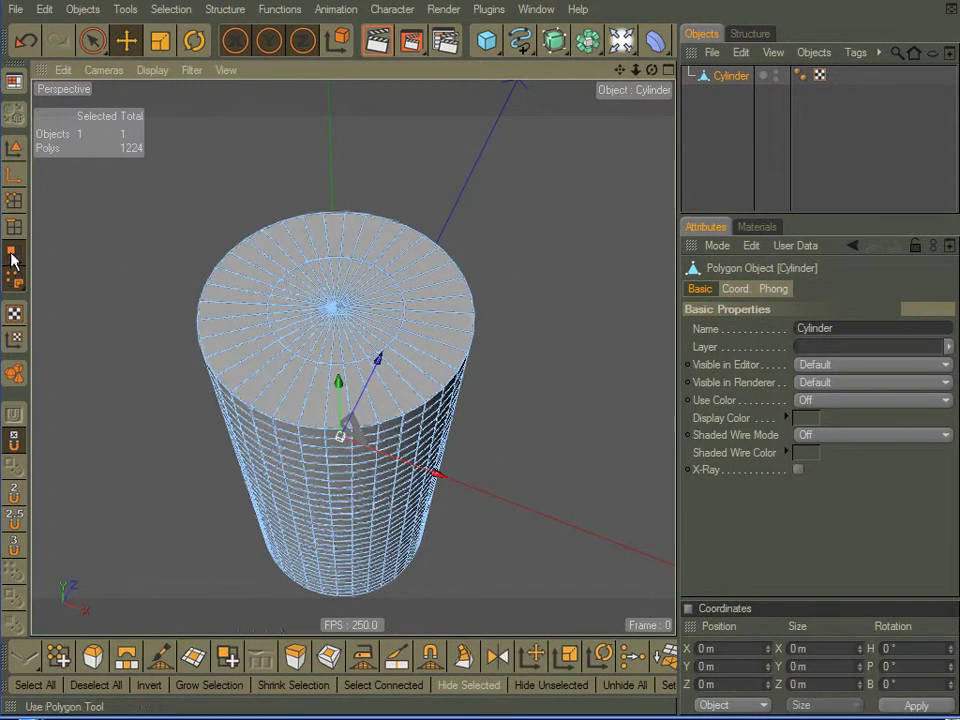
Step: Live-select all top cap polygons with radius 36, split them into a separate object, and delete them from the original cylinder
left_click(92, 40)
scroll(197, 225, "up", 2)
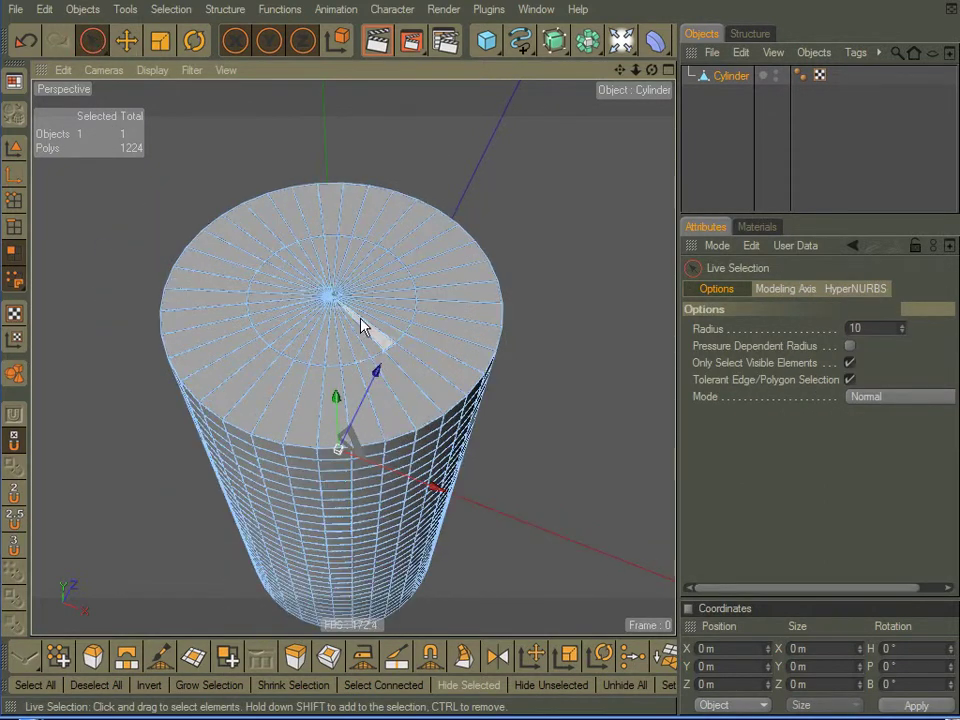
mouse_move(360, 326)
left_mouse_down()
mouse_move(386, 285)
mouse_move(403, 305)
mouse_move(330, 242)
mouse_move(270, 302)
mouse_move(379, 343)
mouse_move(337, 280)
left_mouse_up()
left_click_drag(467, 345, 536, 304, "alt")
right_click(568, 352)
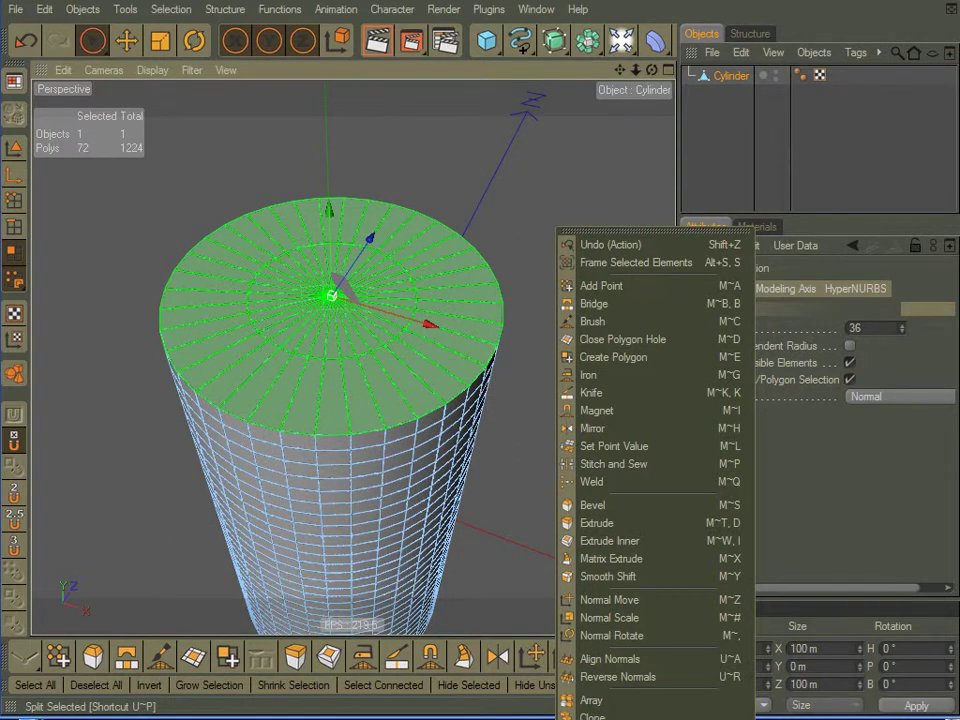
left_click(602, 719)
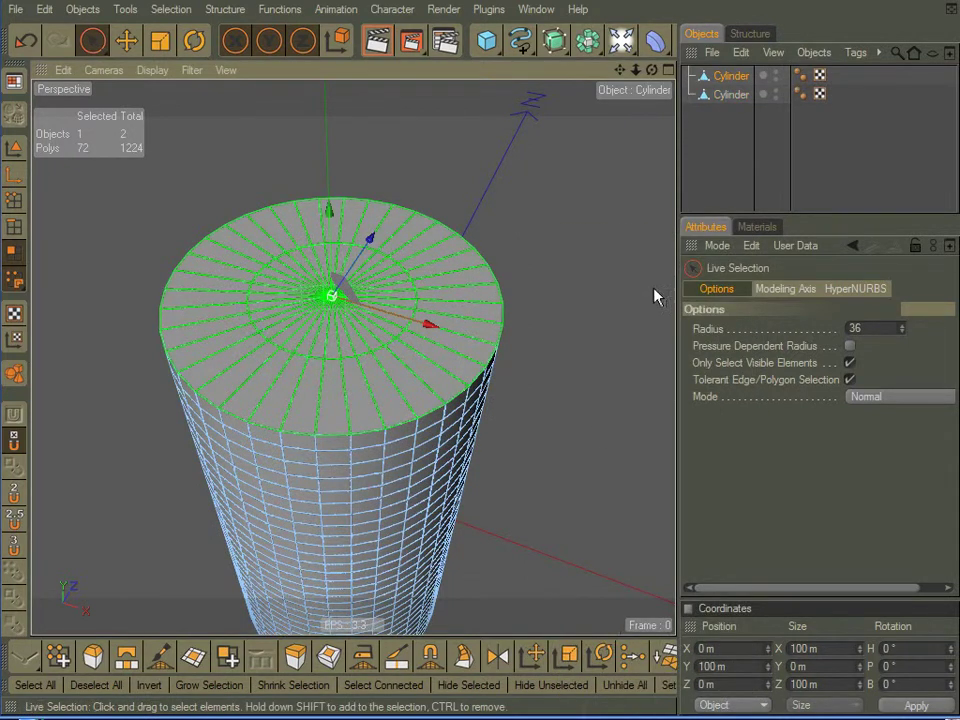
key("Delete")
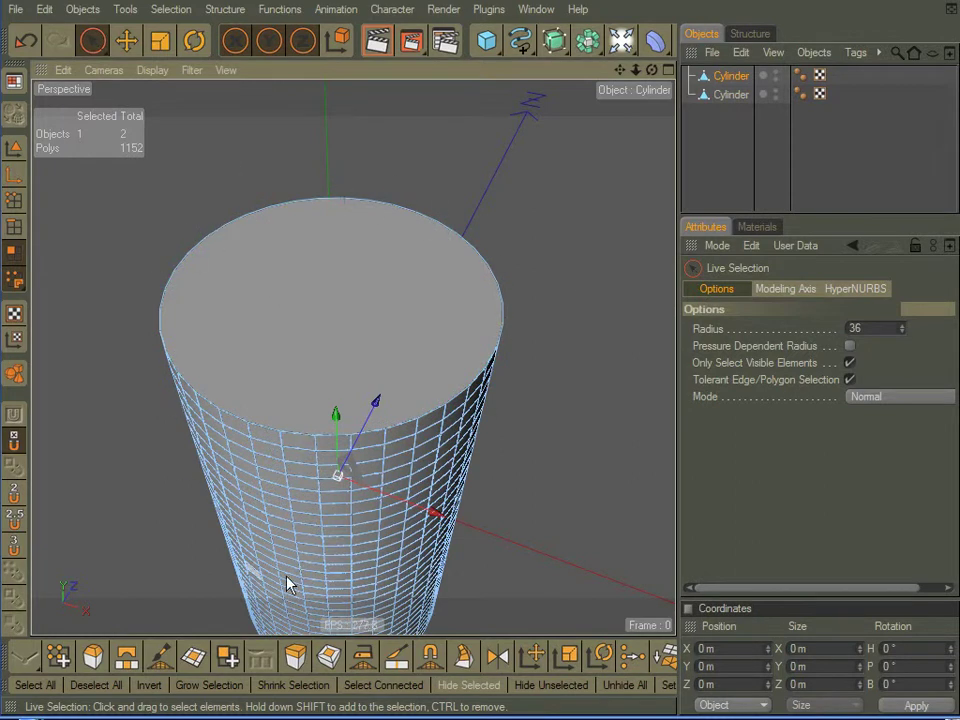
Step: Rename the split-off cap object as Top and hide it in the editor
left_click(13, 146)
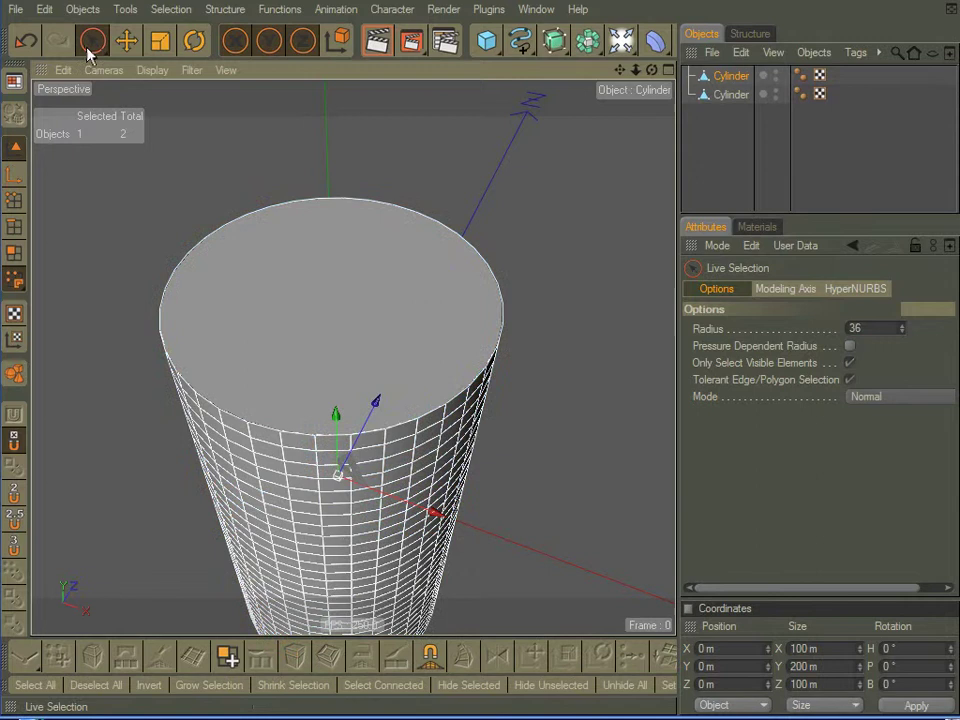
double_click(729, 94)
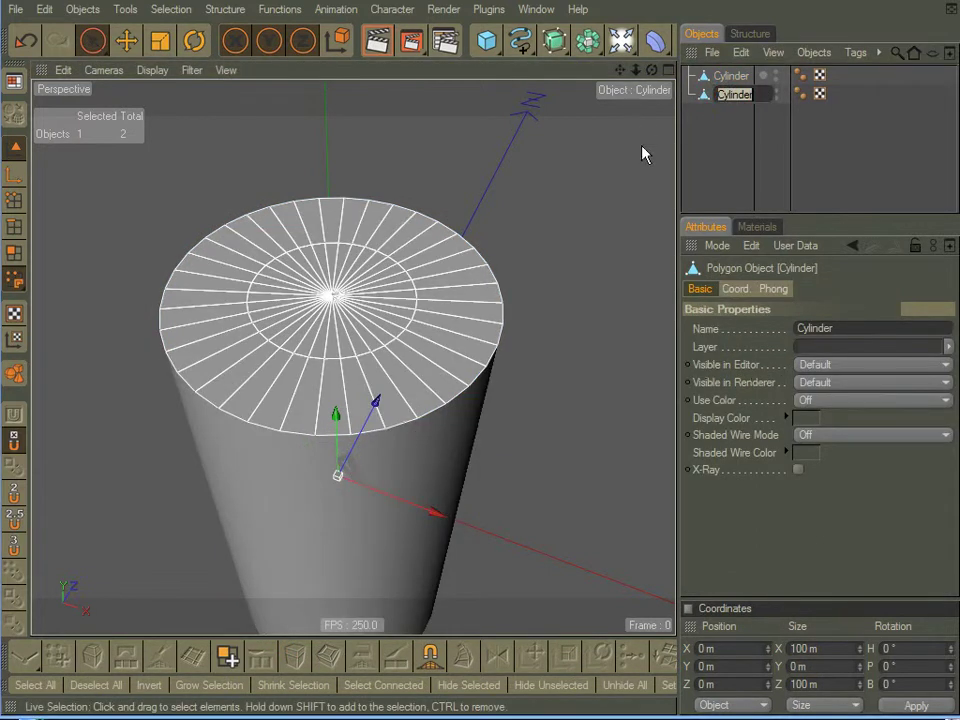
type("Top")
key("Return")
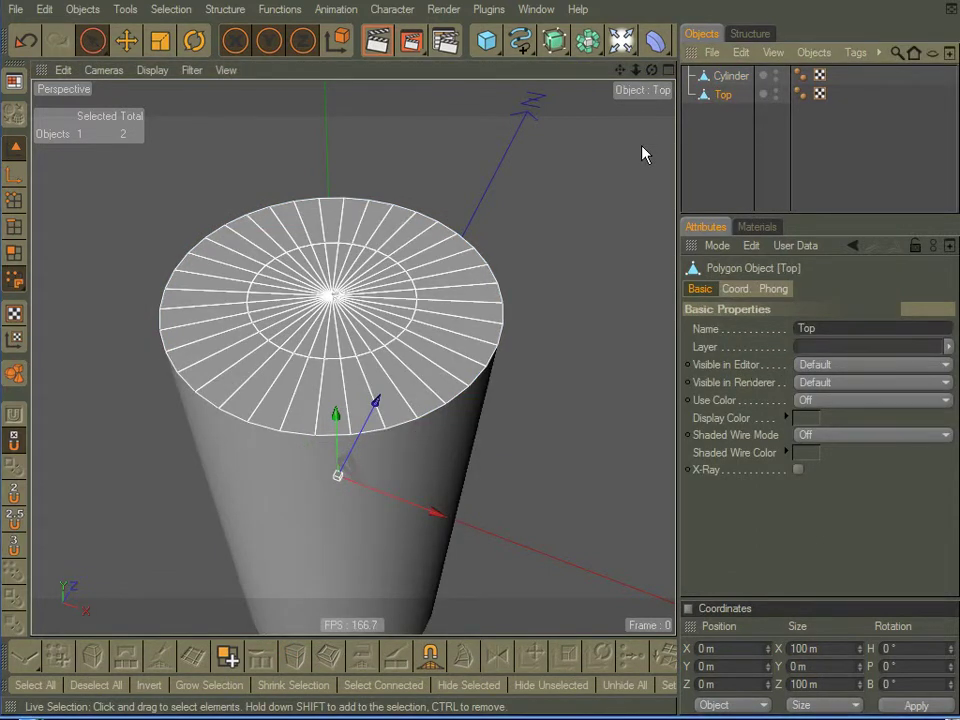
left_click(776, 91)
left_click(776, 91)
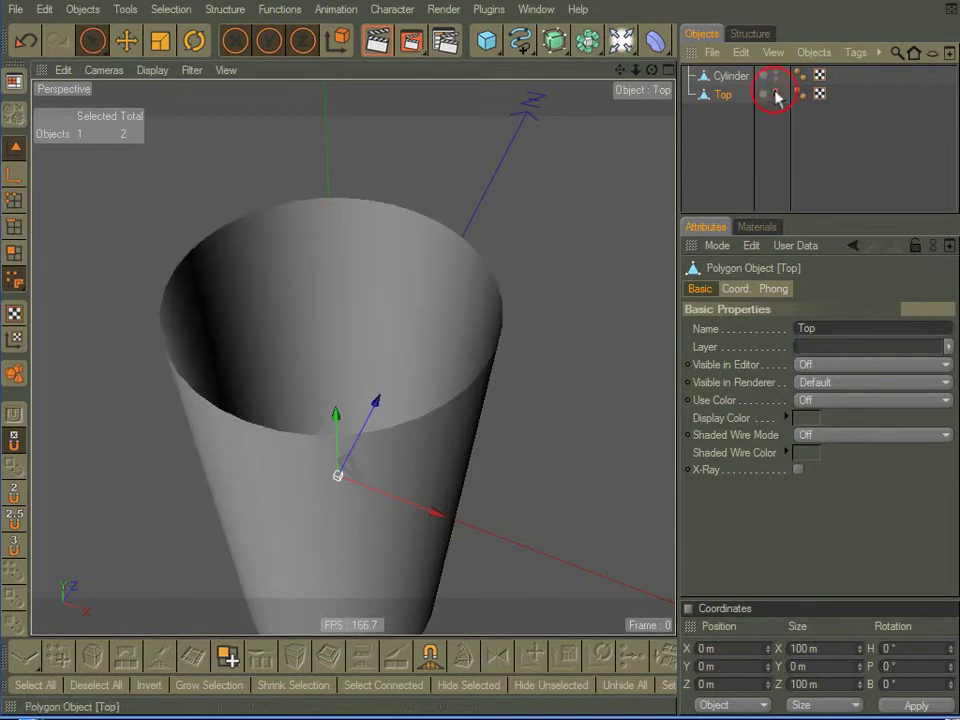
Step: Duplicate the open cylinder as an object named Inner Wall and hide the copy in the editor
left_click(455, 357)
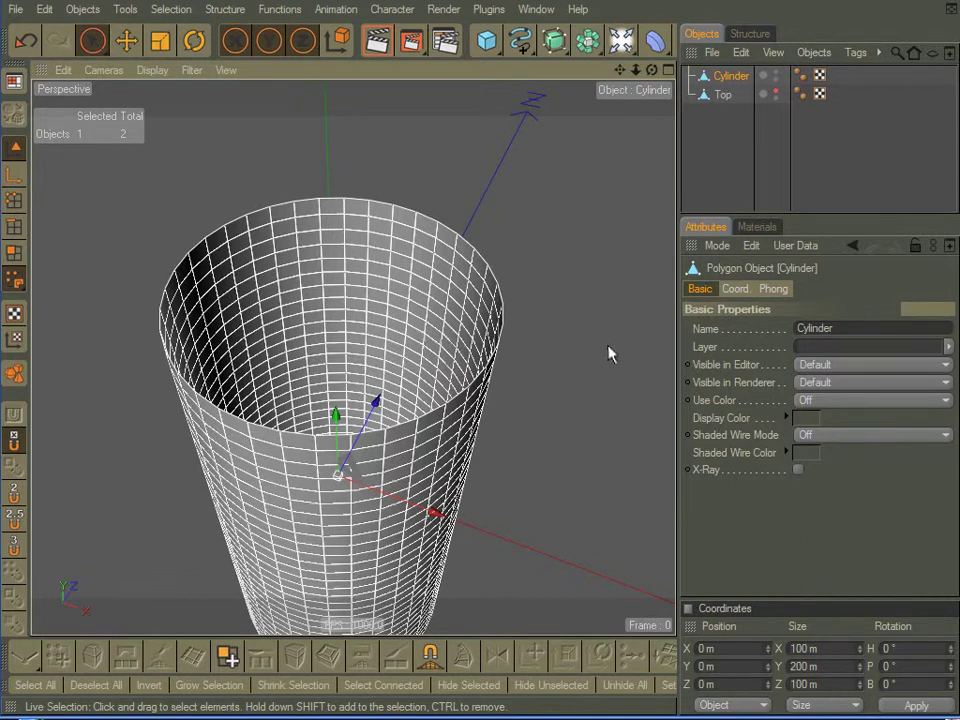
left_click_drag(609, 347, 609, 294, "alt")
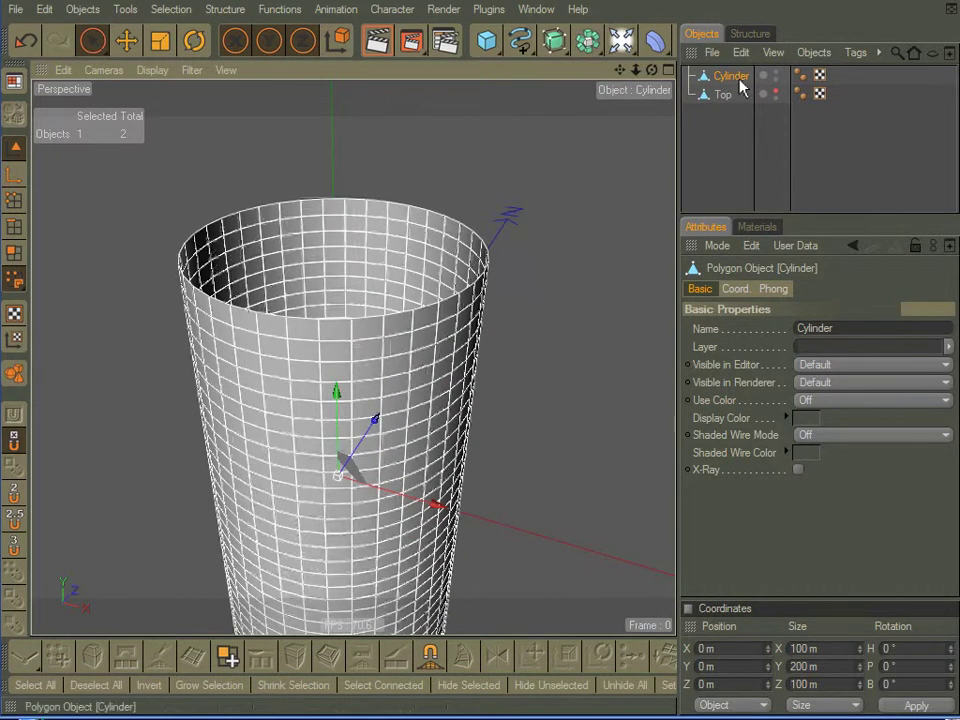
left_click_drag(737, 77, 733, 88)
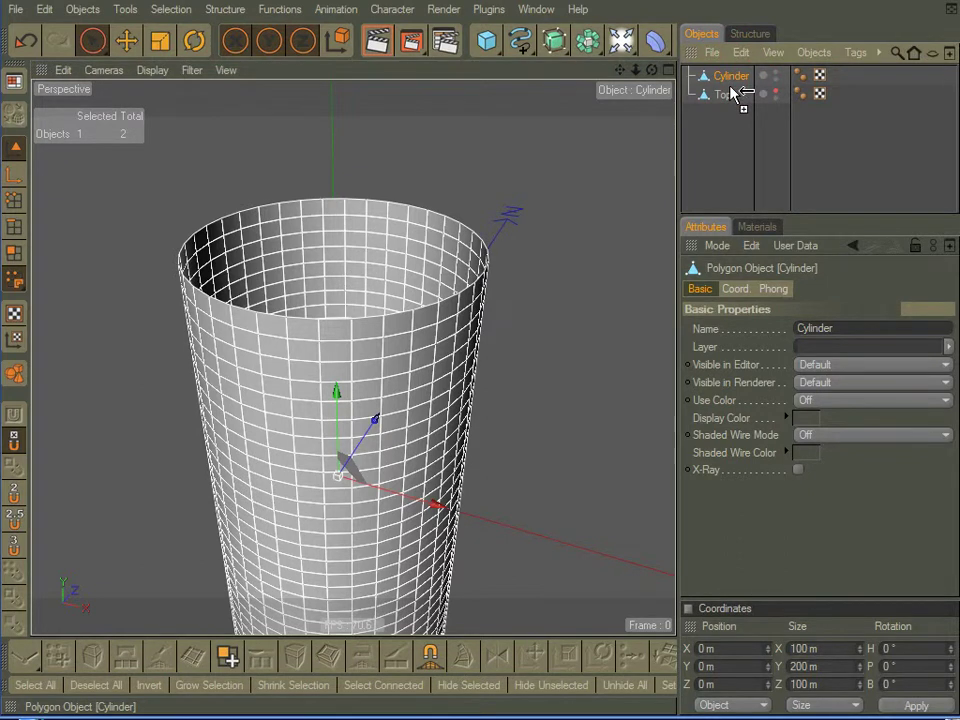
left_click_drag(734, 90, 731, 89, "ctrl")
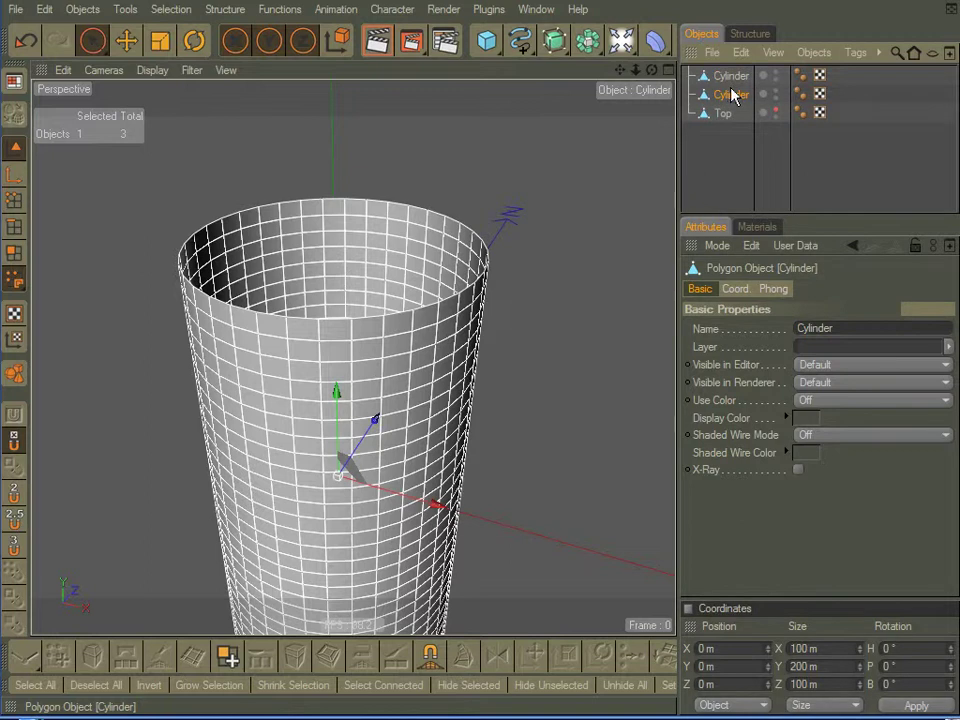
double_click(731, 95)
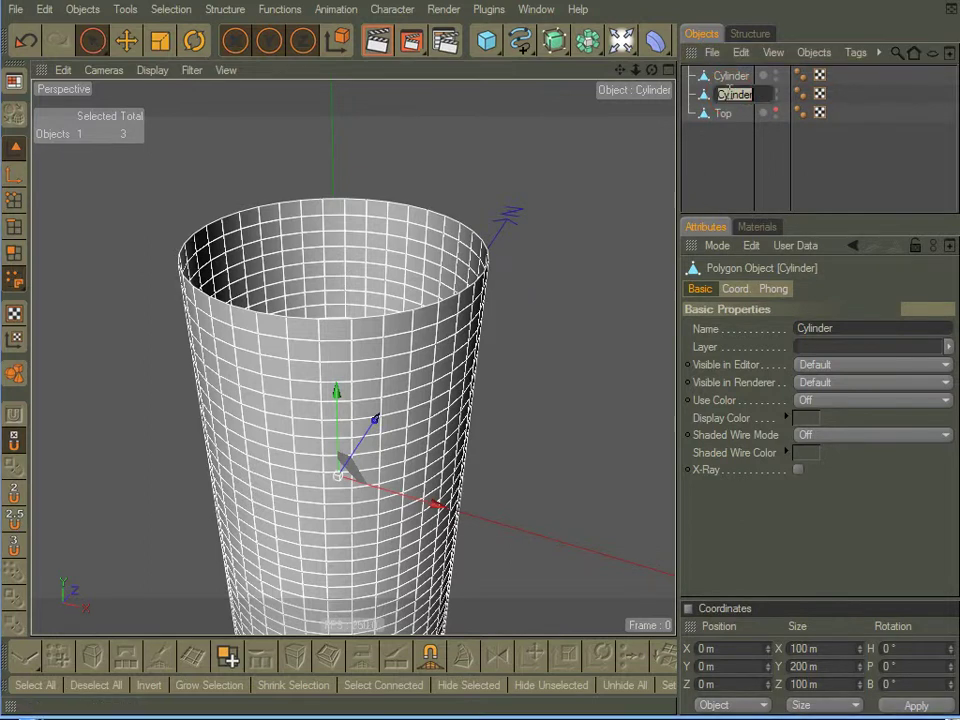
type("O")
type("nner Wal")
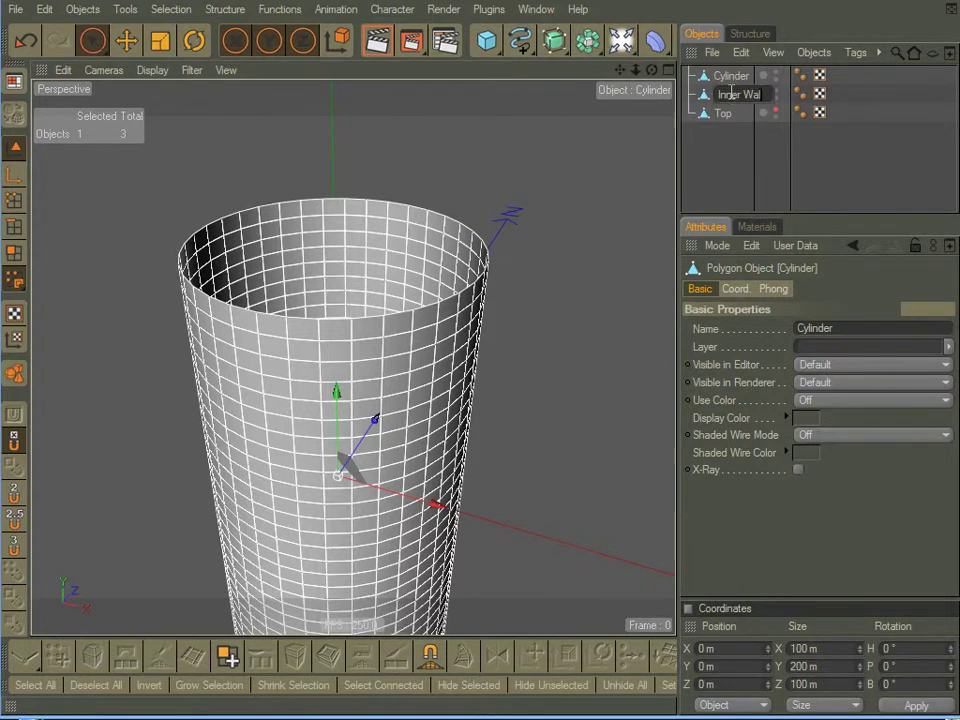
type("l")
key("Return")
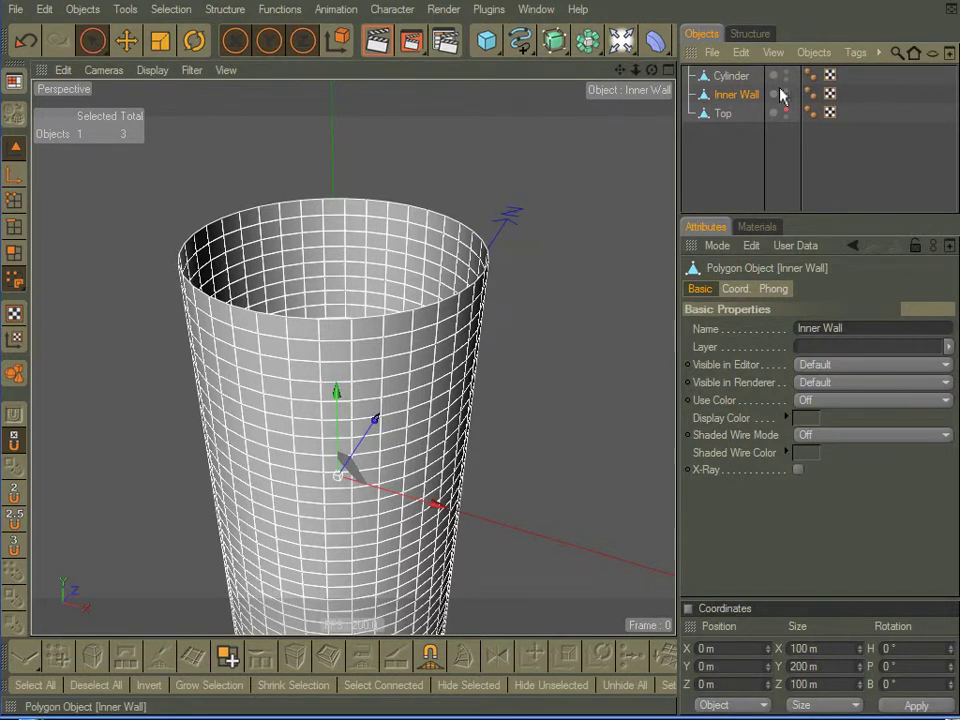
Step: Rename the original cylinder object as OUter Wall
left_click(738, 77)
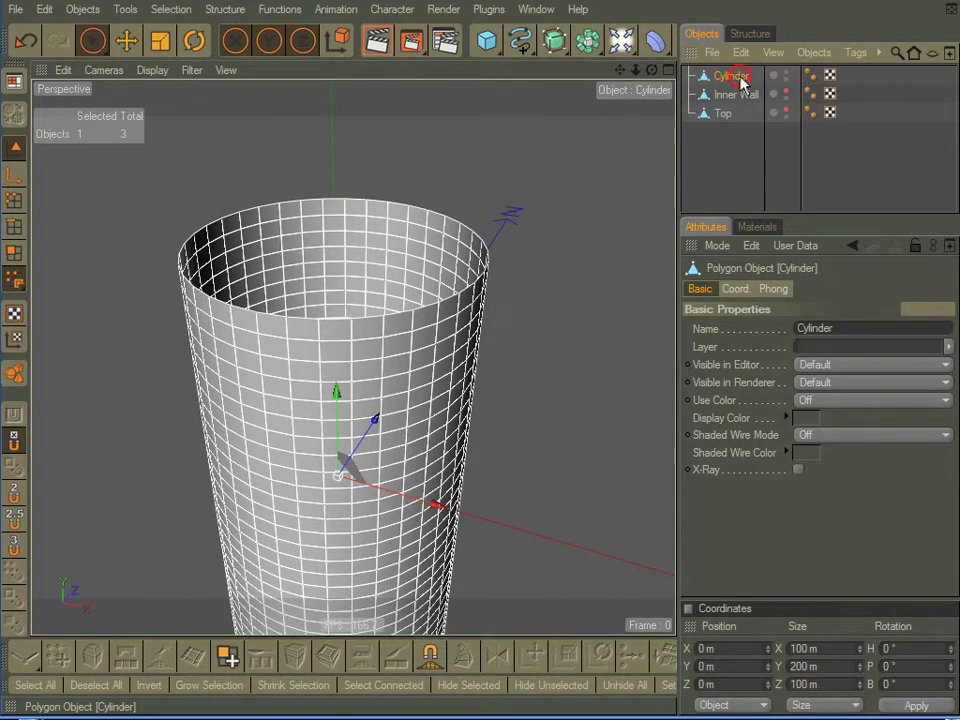
double_click(736, 77)
type("OUter Wall")
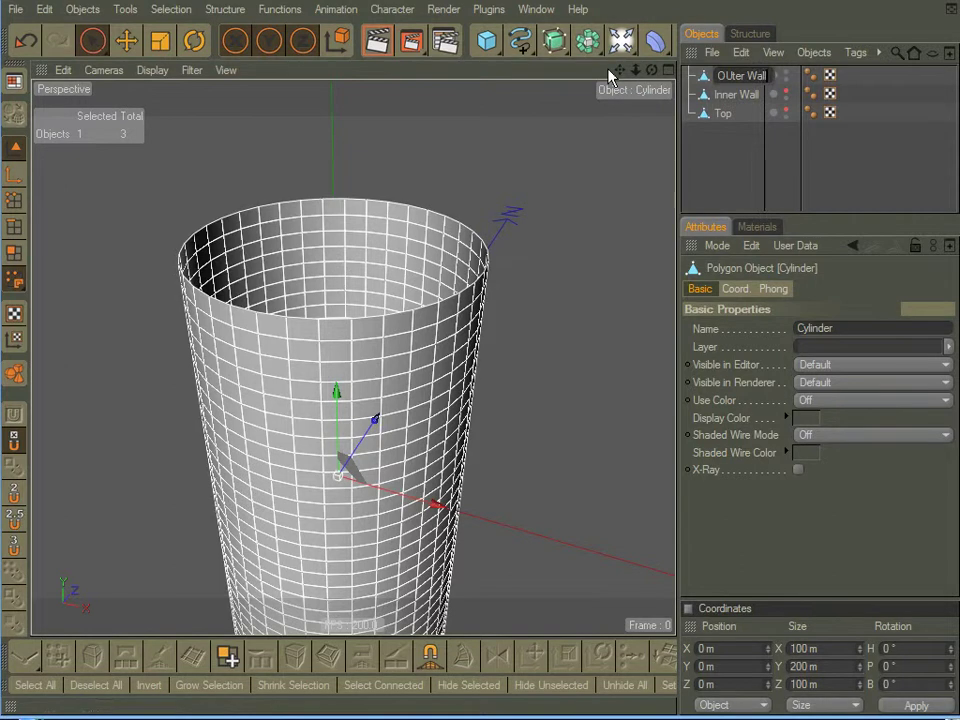
key("Return")
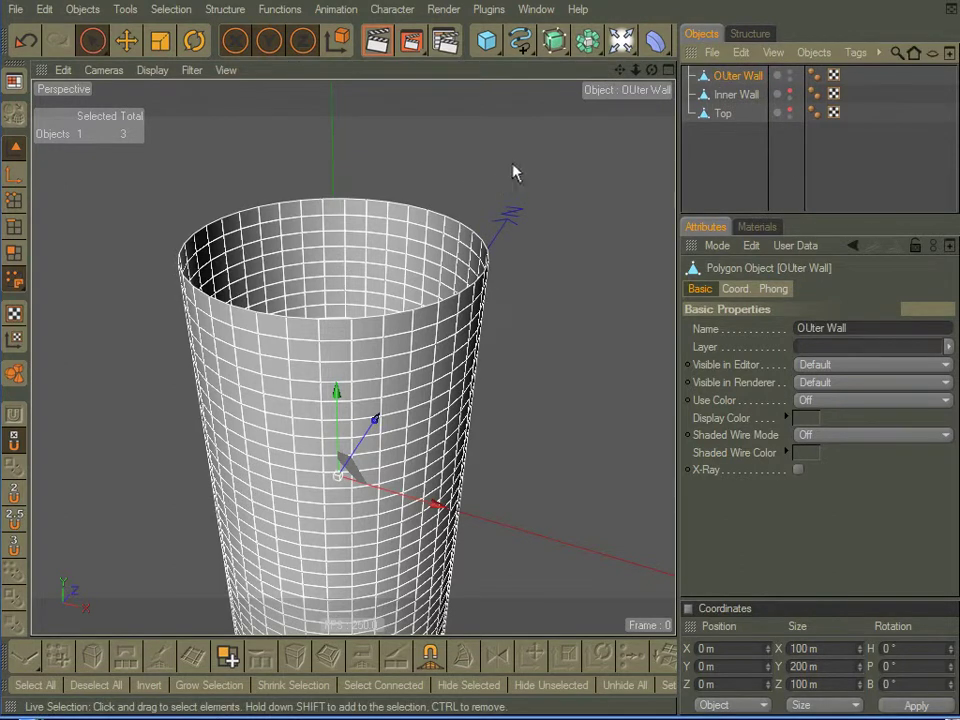
Step: Show the outer wall from the side and prepare its polygons for Live Selection
scroll(484, 377, "down", 3)
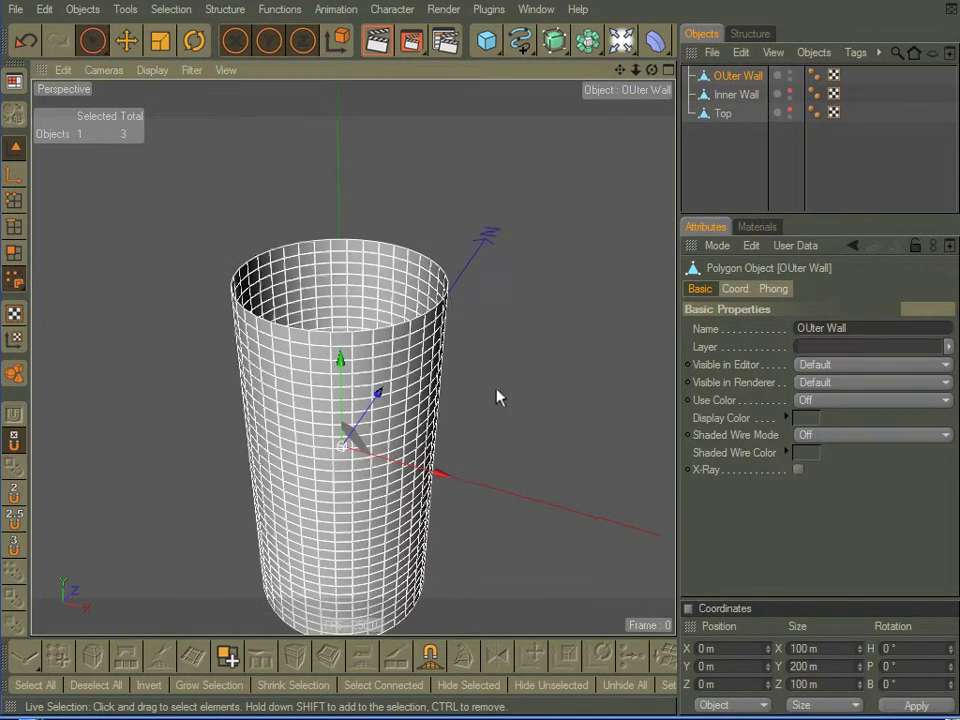
middle_click_drag(507, 424, 505, 312, "alt")
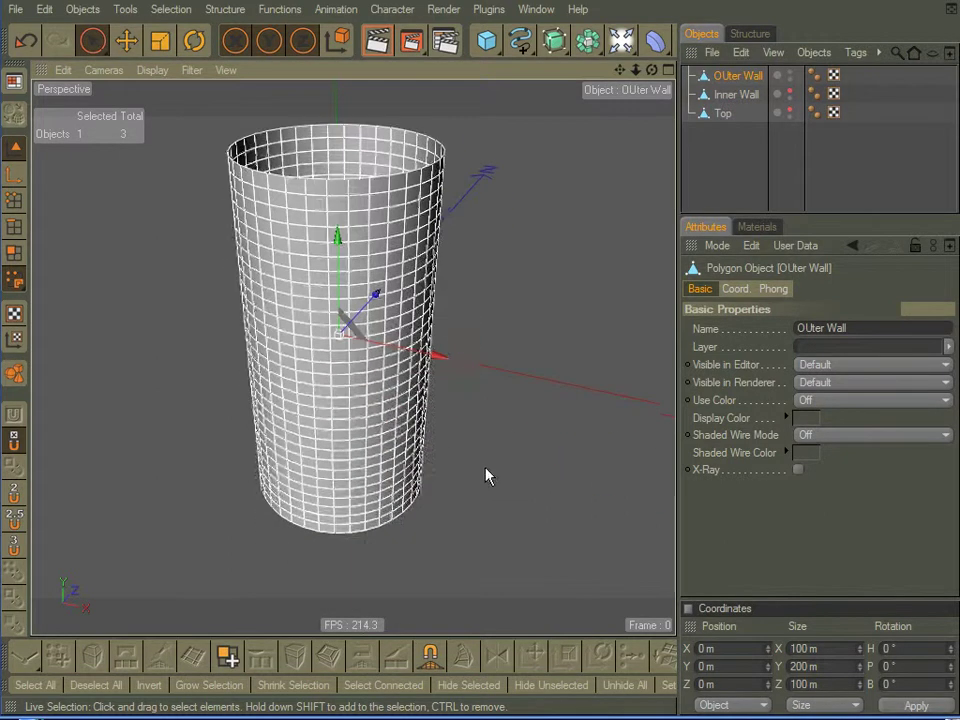
left_click_drag(486, 472, 486, 408, "alt")
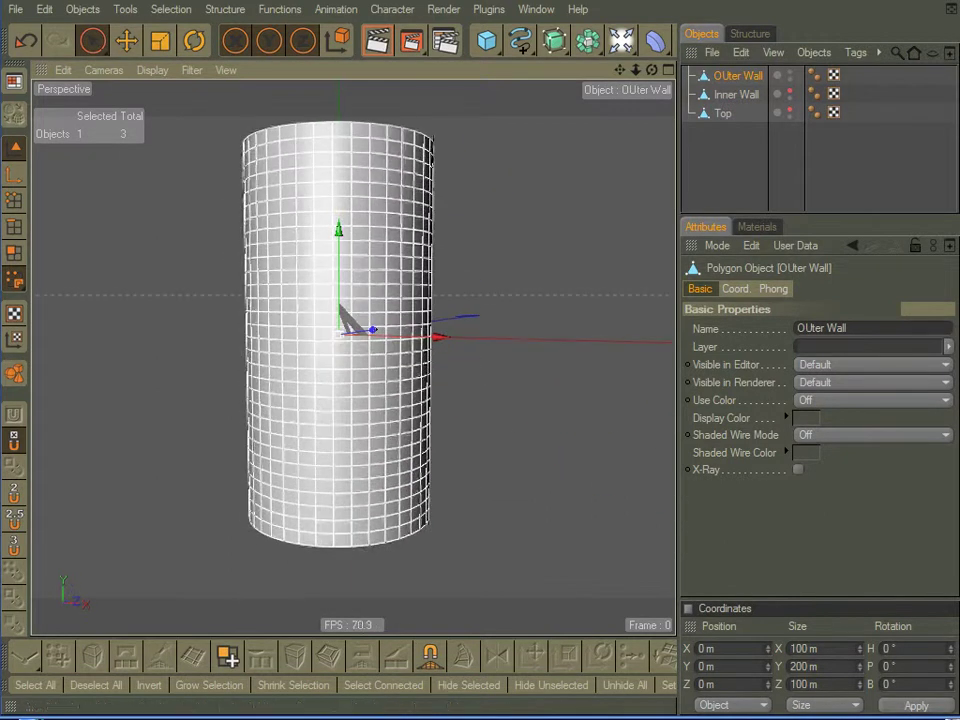
left_click(89, 40)
left_click(14, 252)
mouse_move(332, 492)
left_mouse_down()
mouse_move(369, 476)
mouse_move(379, 456)
left_mouse_up()
middle_click_drag(465, 405, 465, 331, "alt")
right_click_drag(465, 331, 560, 331, "alt")
mouse_move(315, 377)
left_mouse_down()
mouse_move(310, 388)
mouse_move(325, 342)
left_mouse_up()
scroll(305, 380, "down", 12)
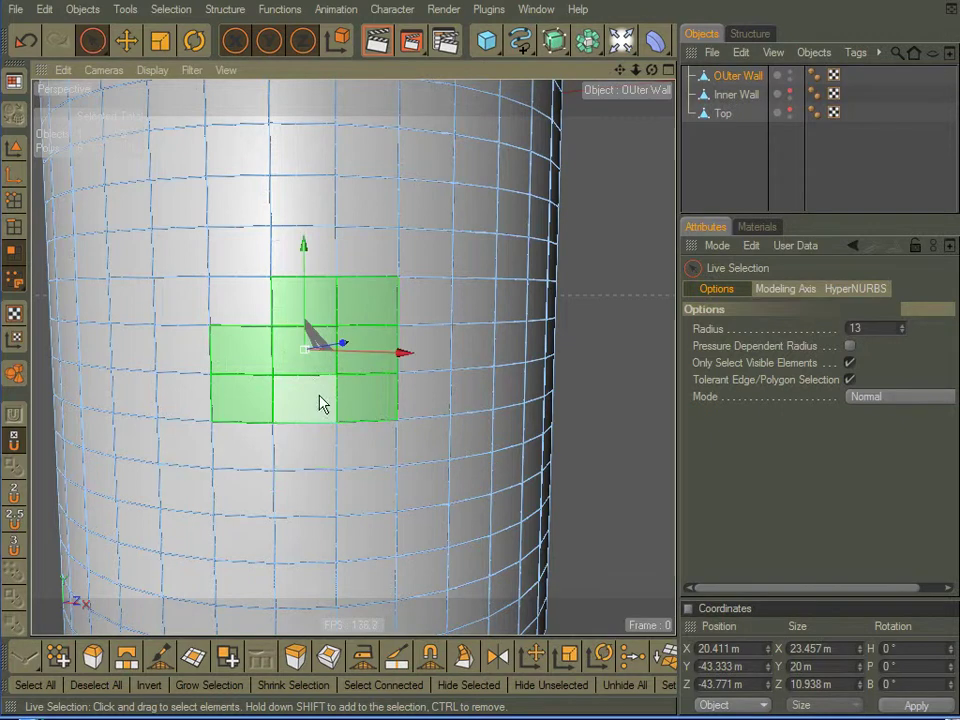
scroll(321, 401, "down", 4)
middle_click_drag(467, 349, 493, 322, "alt")
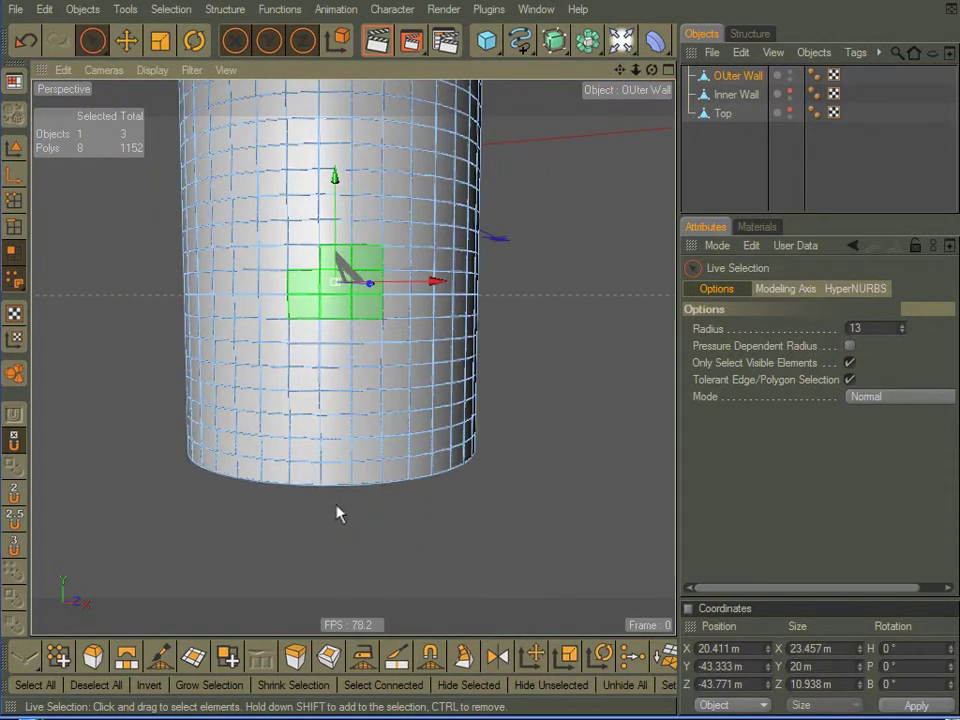
Step: Live-select a diagonal band of outer wall polygons with radius 13, climbing from the base edge around the side
scroll(306, 525, "up", 2)
mouse_move(303, 530)
left_mouse_down()
mouse_move(334, 501)
mouse_move(377, 491)
mouse_move(420, 439)
mouse_move(452, 426)
mouse_move(452, 401)
mouse_move(479, 370)
left_mouse_up()
mouse_move(479, 370)
left_mouse_down("alt")
mouse_move(461, 349)
mouse_move(425, 362)
left_mouse_up("alt")
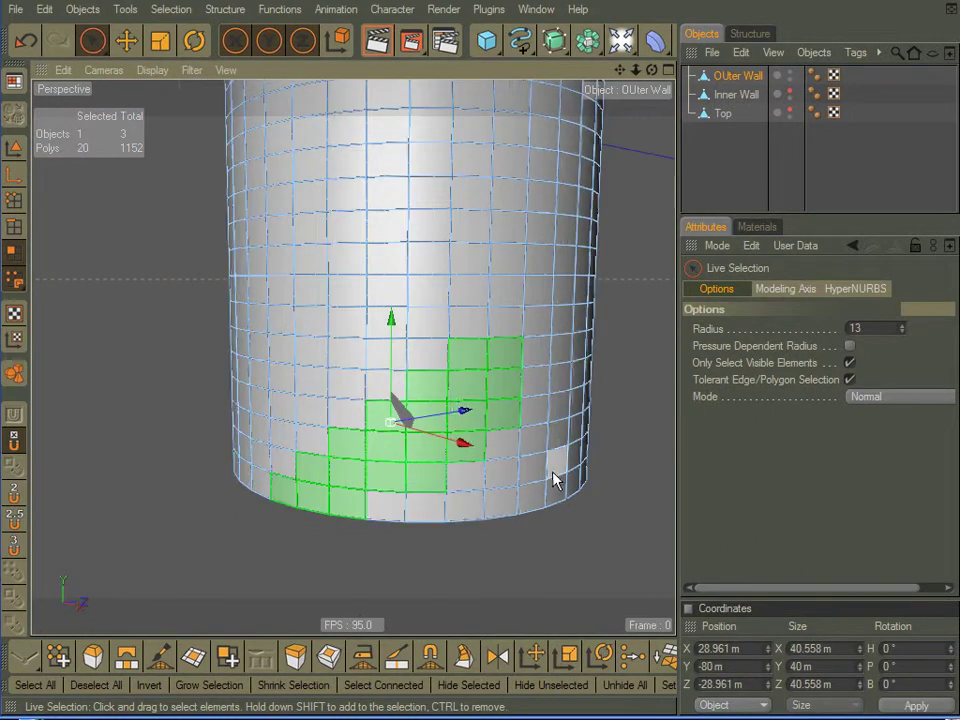
middle_click_drag(553, 478, 470, 351, "alt")
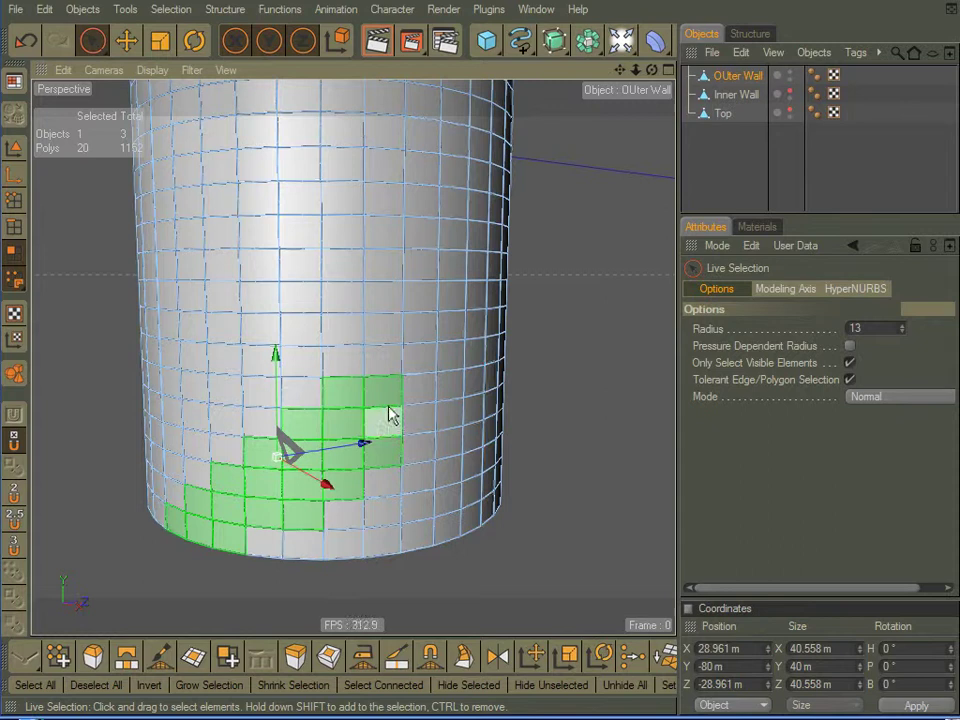
mouse_move(390, 415)
left_mouse_down()
mouse_move(394, 388)
mouse_move(483, 314)
mouse_move(510, 251)
left_mouse_up()
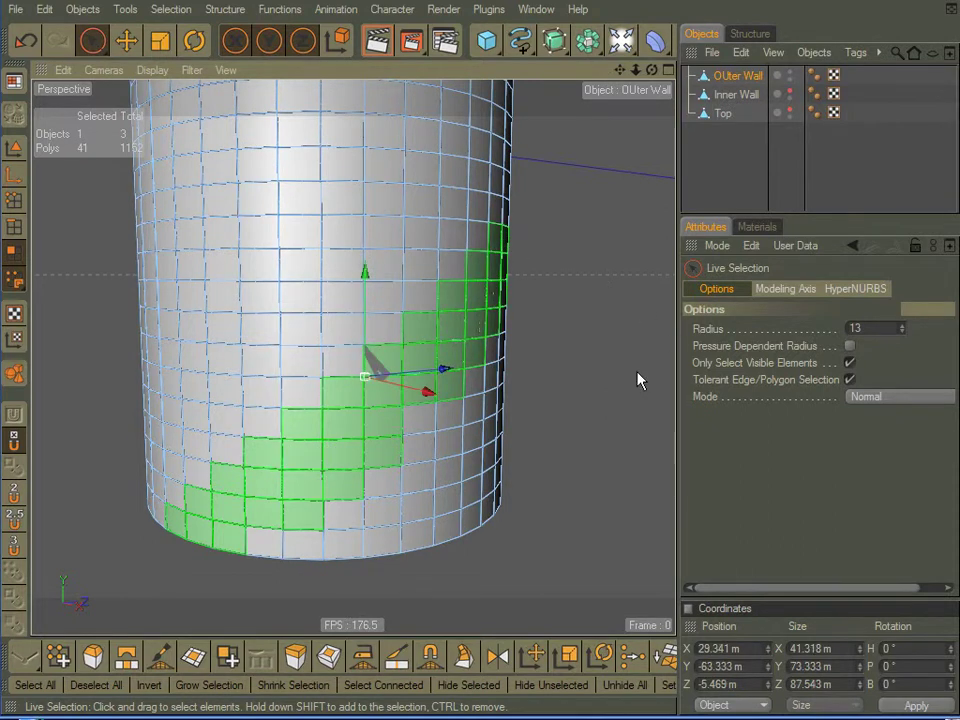
Step: Extend the spiral polygon selection upward around the next side of the outer wall
mouse_move(467, 349)
left_mouse_down("alt")
mouse_move(400, 360)
mouse_move(305, 395)
left_mouse_up("alt")
middle_click_drag(558, 428, 368, 518, "alt")
left_click_drag(520, 450, 505, 432, "alt")
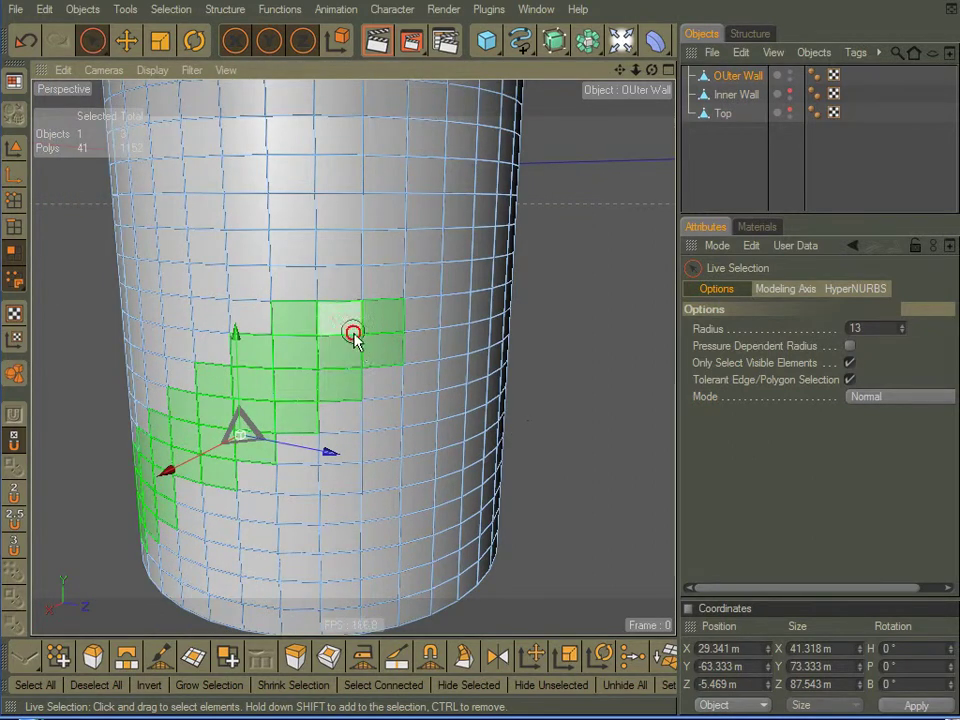
mouse_move(354, 336)
left_mouse_down()
mouse_move(354, 314)
mouse_move(506, 164)
left_mouse_up()
Step: Continue the spiral polygon selection around the far side of the outer wall, into its upper half
mouse_move(577, 339)
left_mouse_down("alt")
mouse_move(452, 350)
mouse_move(467, 356)
mouse_move(450, 420)
mouse_move(409, 386)
mouse_move(448, 335)
mouse_move(587, 259)
mouse_move(617, 199)
left_mouse_up("alt")
scroll(621, 356, "down", 3)
left_click_drag(610, 358, 380, 352, "alt")
left_click_drag(525, 393, 542, 420, "alt")
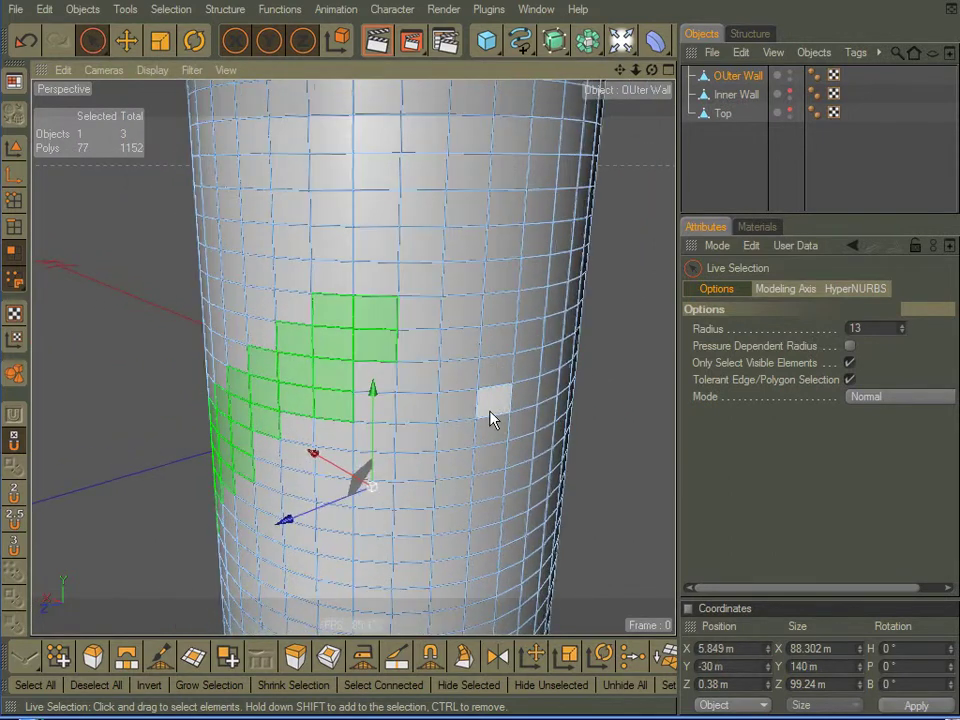
mouse_move(388, 324)
left_mouse_down()
mouse_move(444, 272)
mouse_move(480, 265)
mouse_move(523, 195)
mouse_move(553, 172)
mouse_move(561, 141)
left_mouse_up()
Step: Carry the spiral polygon selection up to the outer wall's top rim
left_click_drag(448, 357, 329, 347, "alt")
left_click_drag(582, 289, 469, 358, "alt")
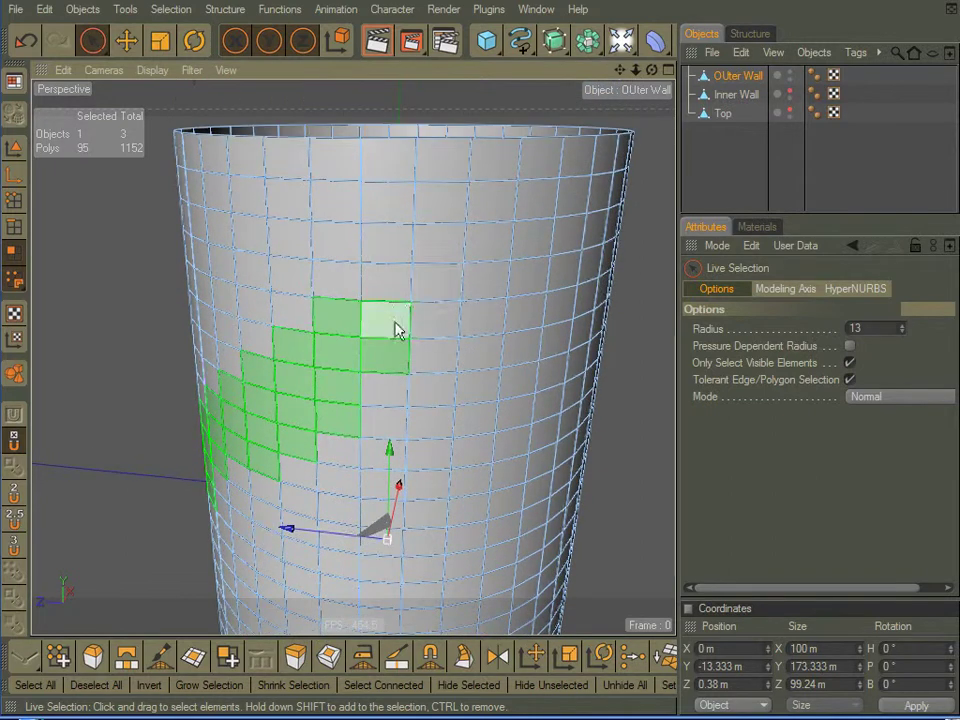
mouse_move(396, 326)
left_mouse_down()
mouse_move(495, 229)
mouse_move(560, 186)
mouse_move(546, 256)
left_mouse_up()
Step: Examine the selected spiral band all around the outer wall, from the rim down to the base
scroll(528, 354, "down", 3)
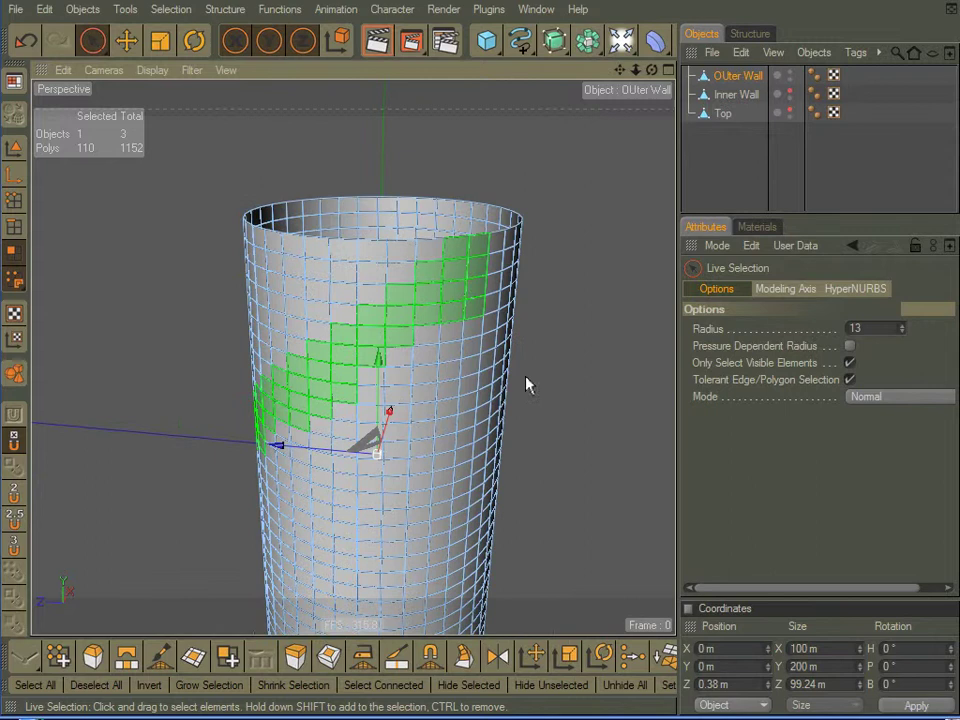
mouse_move(526, 376)
left_mouse_down("alt")
mouse_move(548, 342)
mouse_move(560, 291)
mouse_move(600, 282)
left_mouse_up("alt")
left_click_drag(538, 484, 501, 257, "alt")
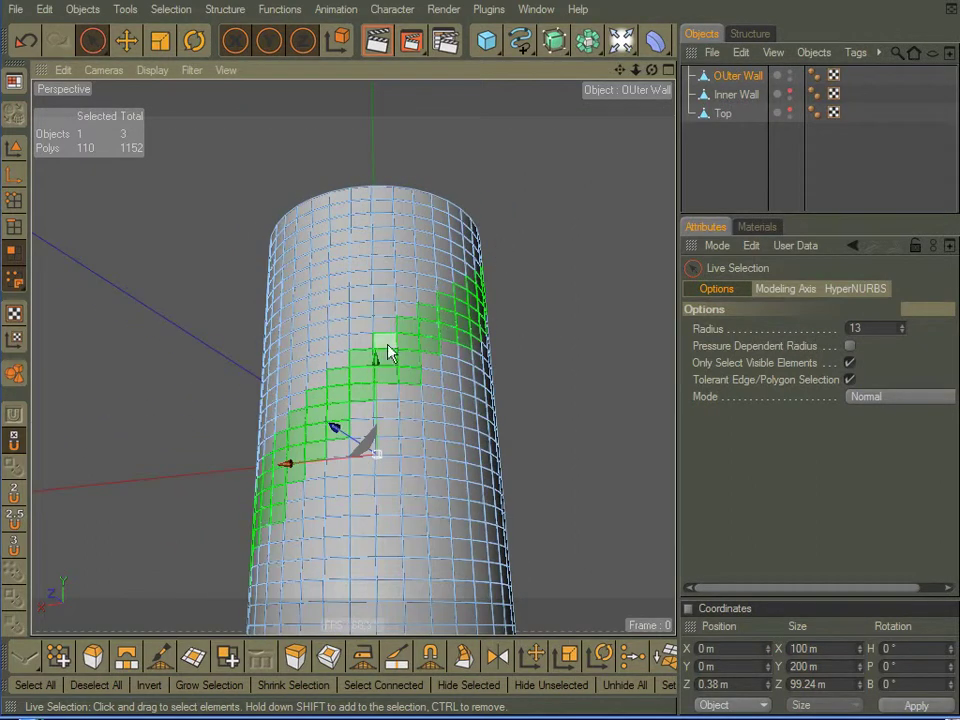
left_click_drag(231, 465, 400, 380, "alt")
middle_click_drag(159, 611, 253, 519, "alt")
left_click_drag(253, 519, 370, 520, "alt")
left_click_drag(380, 460, 468, 358, "alt")
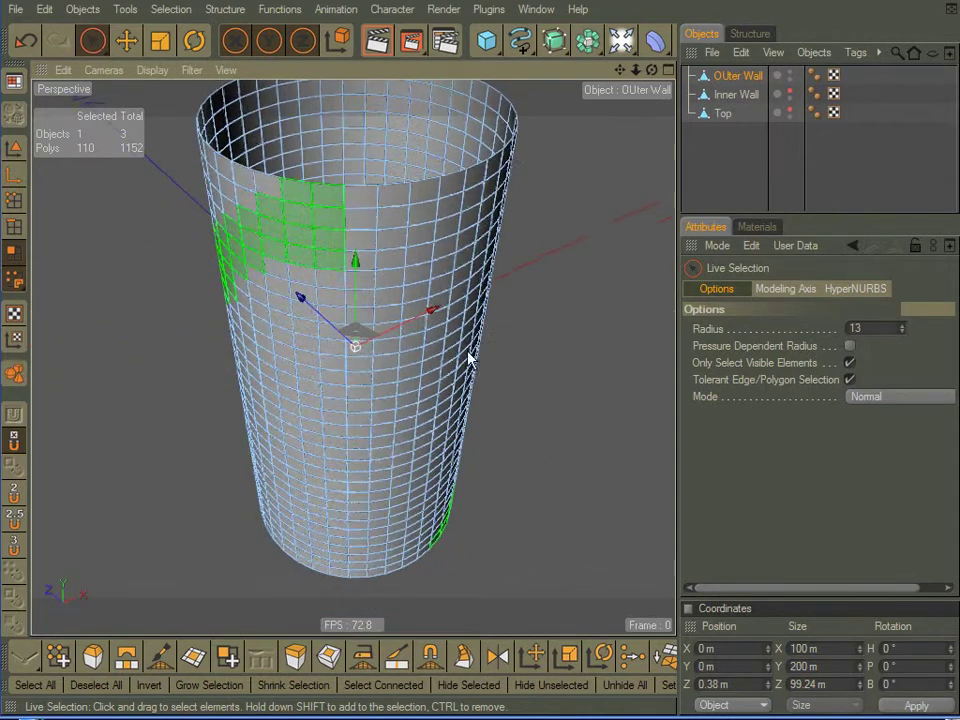
Step: Extend the spiral selection along the outer wall's top rim and start adding the polygons beneath it with a selection radius of 46
left_click_drag(388, 472, 530, 423, "alt")
left_click_drag(403, 214, 455, 210, "shift")
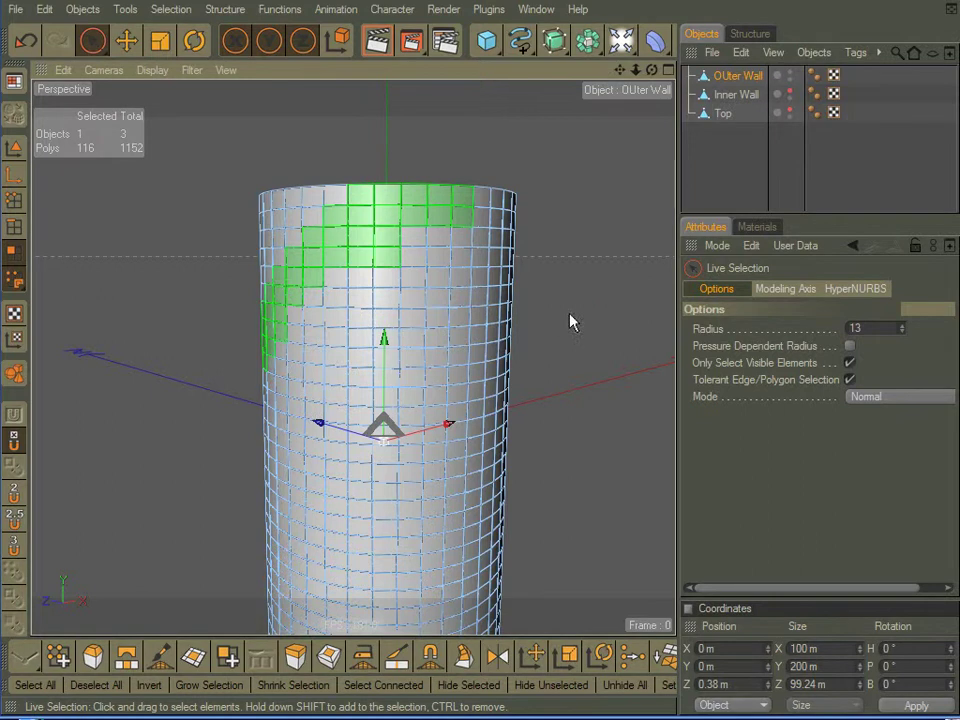
mouse_move(568, 321)
middle_mouse_down()
mouse_move(660, 317)
mouse_move(637, 297)
middle_mouse_up()
mouse_move(356, 328)
left_mouse_down("shift")
mouse_move(407, 257)
mouse_move(416, 321)
mouse_move(401, 462)
mouse_move(303, 352)
mouse_move(386, 430)
mouse_move(321, 343)
mouse_move(333, 383)
left_mouse_up("shift")
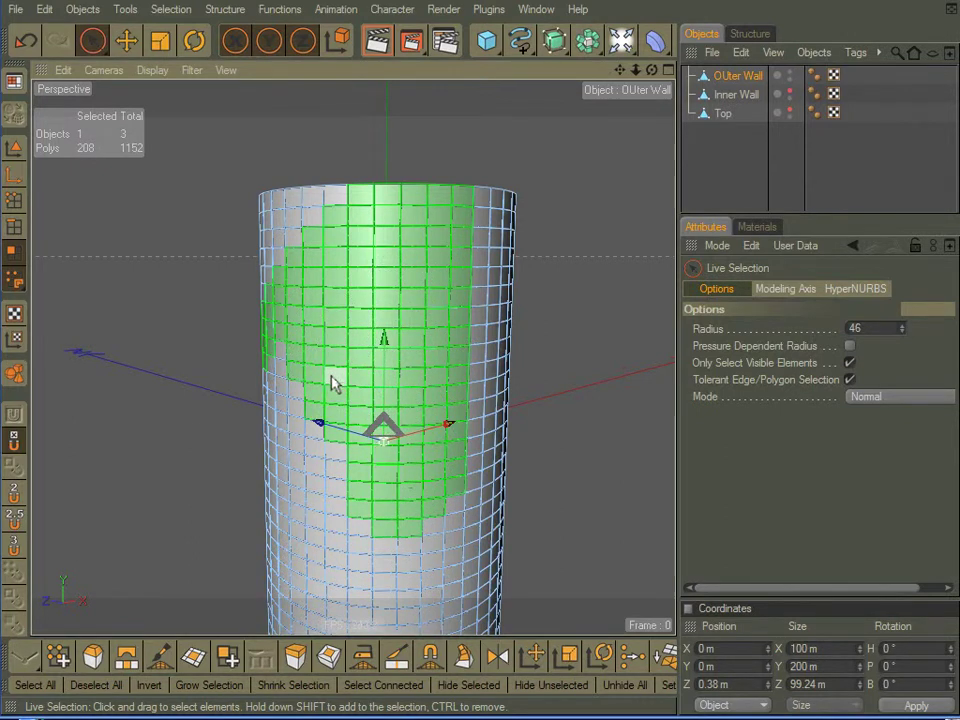
Step: Continue adding the outer wall's polygons beneath the spiral in a broad column down to the base
right_click_drag(333, 383, 461, 437, "alt")
middle_click_drag(461, 437, 467, 349, "alt")
left_click_drag(467, 349, 570, 561, "alt")
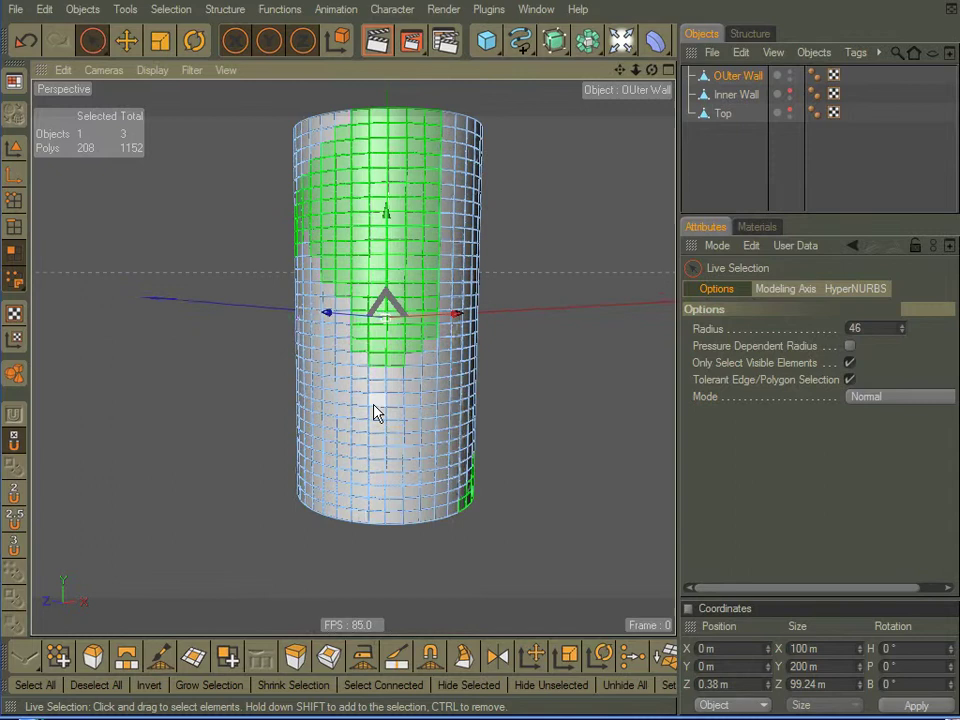
mouse_move(376, 413)
left_mouse_down("shift")
mouse_move(397, 358)
mouse_move(381, 399)
mouse_move(399, 528)
left_mouse_up("shift")
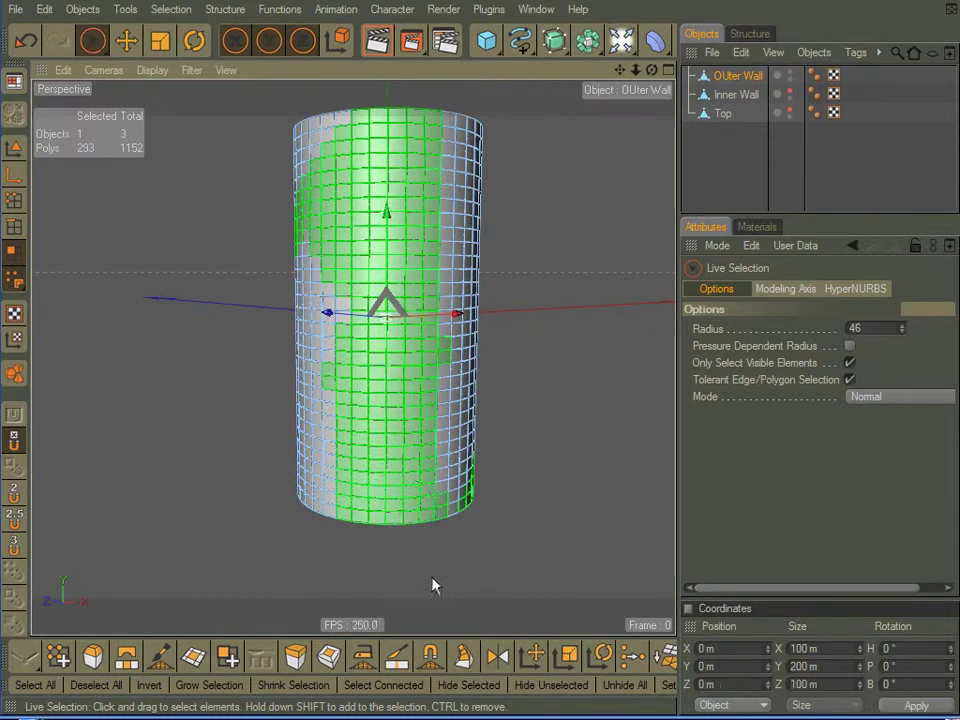
Step: Remove the stray polygons beside the filled column at the base and at mid-height, using a selection radius of 14
middle_click_drag(547, 541, 549, 534, "alt")
mouse_move(549, 534)
right_mouse_down("alt")
mouse_move(435, 499)
mouse_move(456, 341)
mouse_move(417, 513)
mouse_move(456, 541)
right_mouse_up("alt")
middle_click_drag(576, 487, 545, 462)
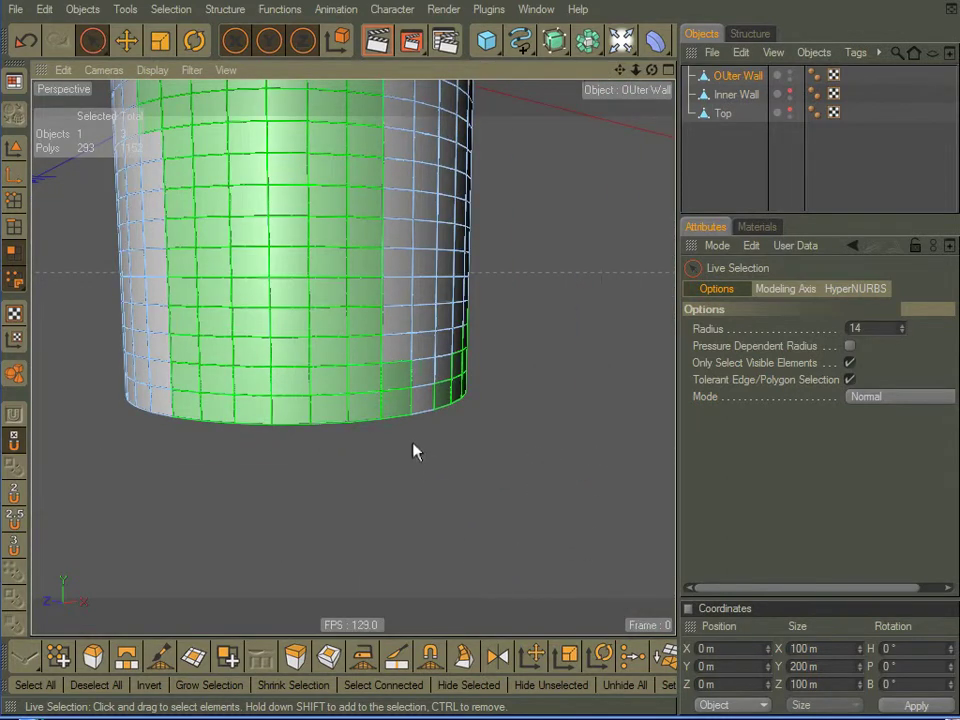
left_click_drag(409, 439, 422, 385, "ctrl")
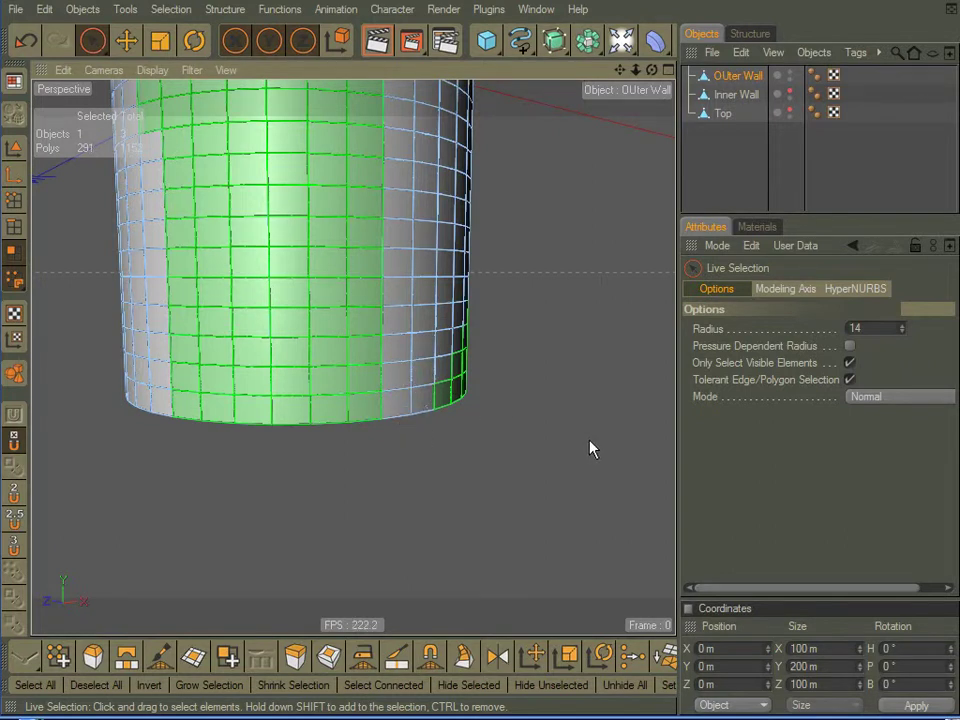
right_click_drag(590, 441, 465, 360, "alt")
middle_click_drag(465, 360, 449, 346, "alt")
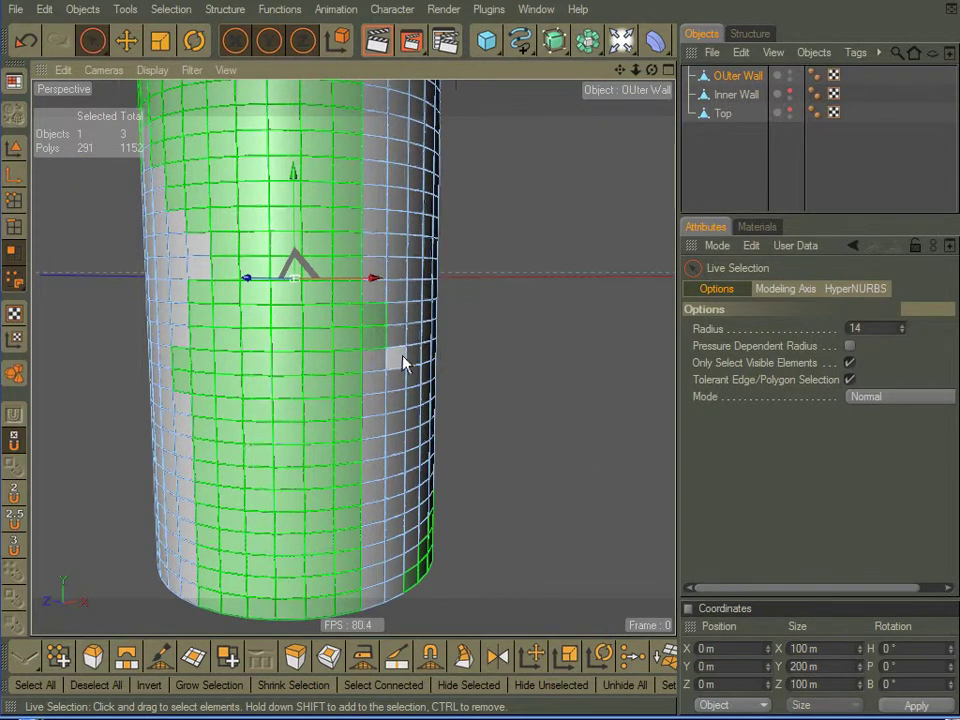
mouse_move(404, 362)
left_mouse_down("ctrl")
mouse_move(392, 375)
mouse_move(421, 303)
left_mouse_up("ctrl")
Step: Add the outer wall's polygons beneath the spiral around the next side, using a selection radius of 38
left_click_drag(474, 494, 461, 443, "alt")
middle_click_drag(472, 410, 612, 430)
mouse_move(540, 395)
left_mouse_down()
mouse_move(223, 163)
mouse_move(296, 300)
mouse_move(349, 236)
mouse_move(283, 590)
mouse_move(225, 497)
mouse_move(193, 274)
mouse_move(208, 223)
mouse_move(223, 405)
mouse_move(210, 583)
mouse_move(189, 403)
mouse_move(320, 457)
mouse_move(480, 354)
mouse_move(470, 360)
left_mouse_up()
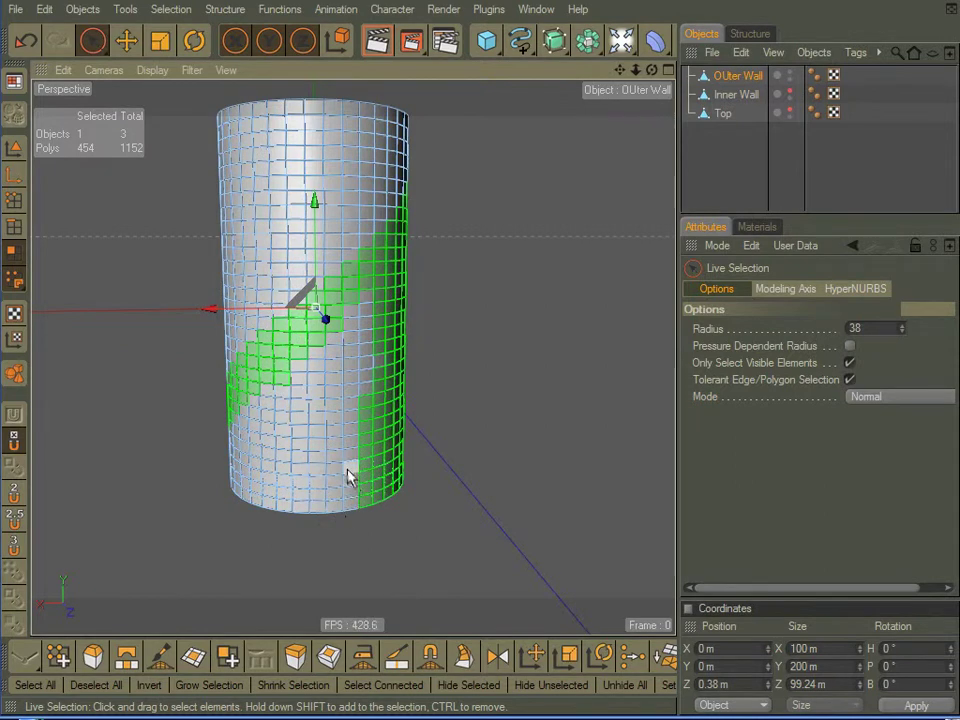
Step: Fill the polygon selection beneath the spiral down to the base around the outer wall's remaining sides
left_click_drag(348, 477, 318, 448)
middle_click_drag(301, 440, 302, 453)
mouse_move(305, 461)
left_mouse_down()
mouse_move(343, 454)
mouse_move(363, 344)
left_mouse_up()
left_click_drag(315, 456, 242, 456)
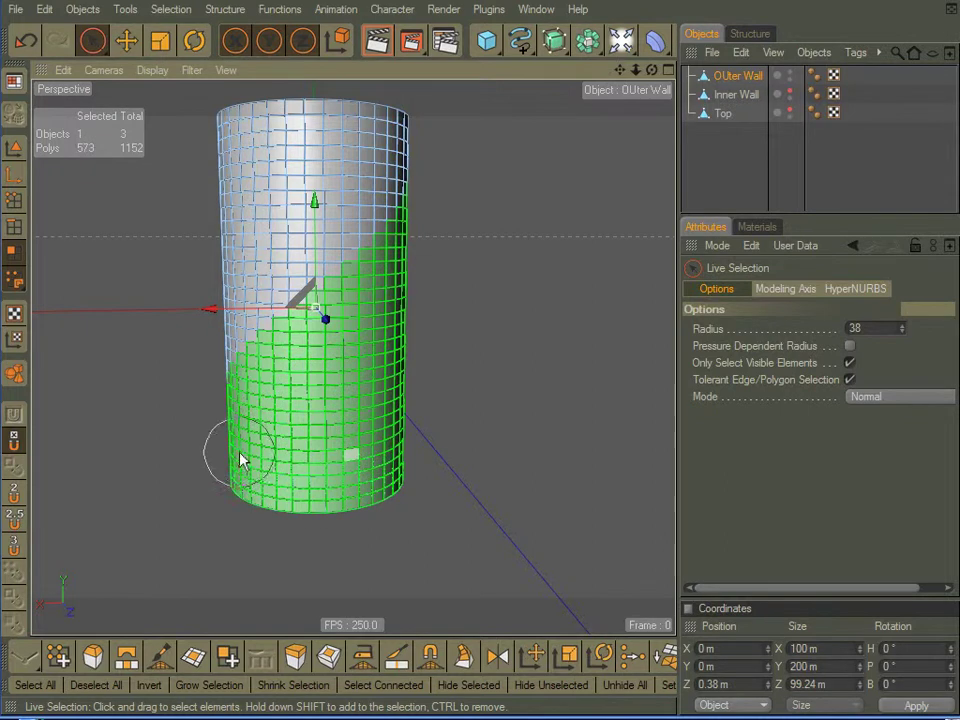
left_click_drag(507, 350, 620, 340, "alt")
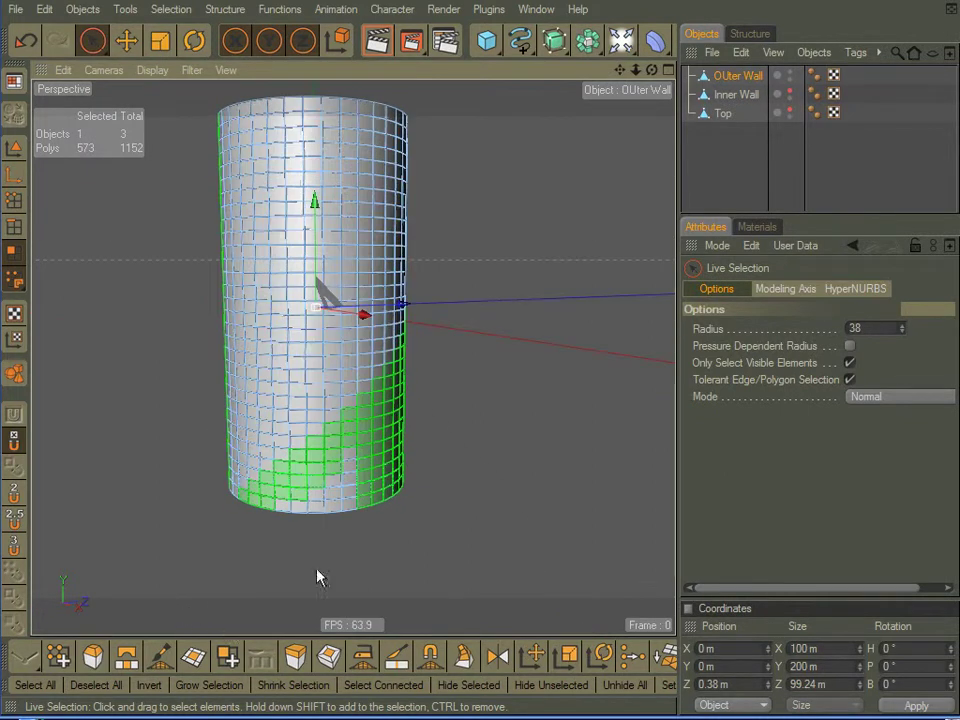
mouse_move(395, 558)
left_mouse_down()
mouse_move(360, 486)
mouse_move(297, 541)
left_mouse_up()
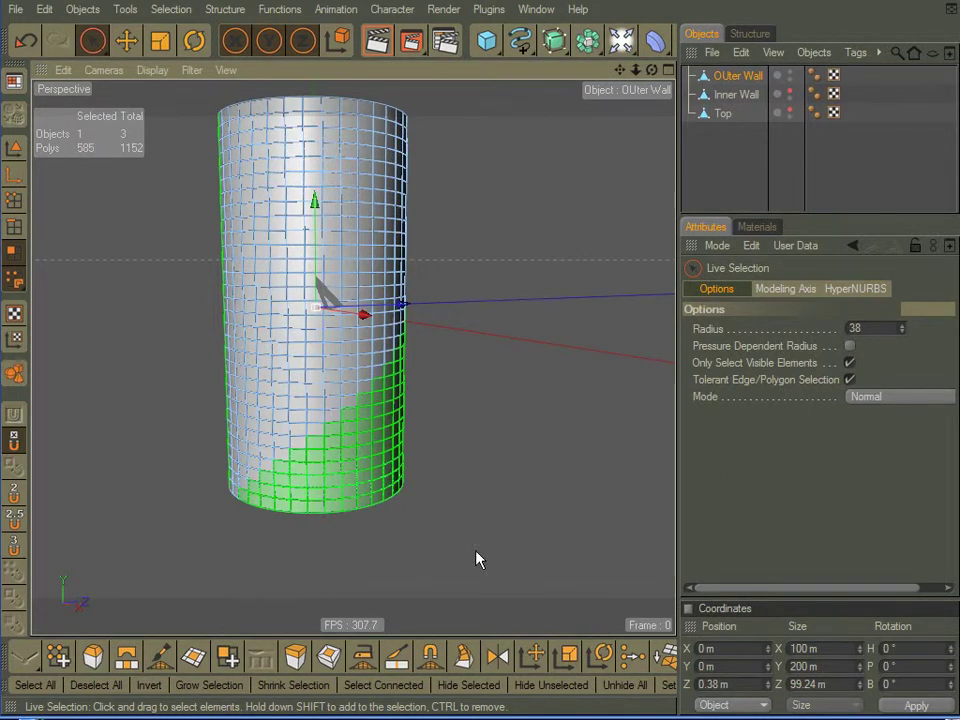
Step: Store the outer wall's selected polygons as a selection set
left_click_drag(451, 570, 332, 114, "alt")
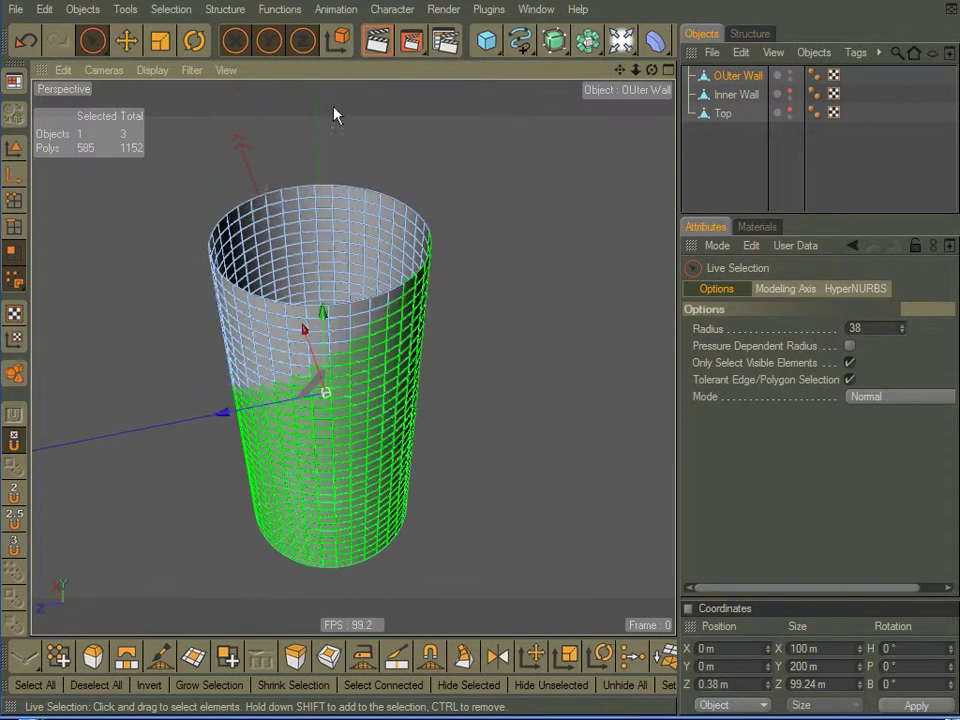
left_click(175, 9)
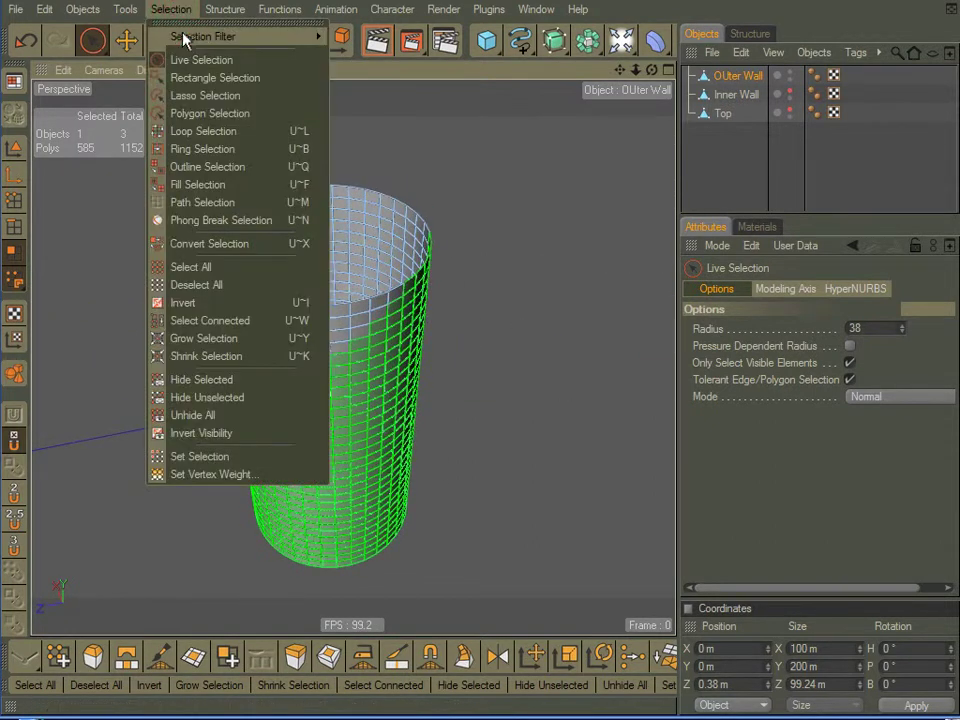
left_click(199, 457)
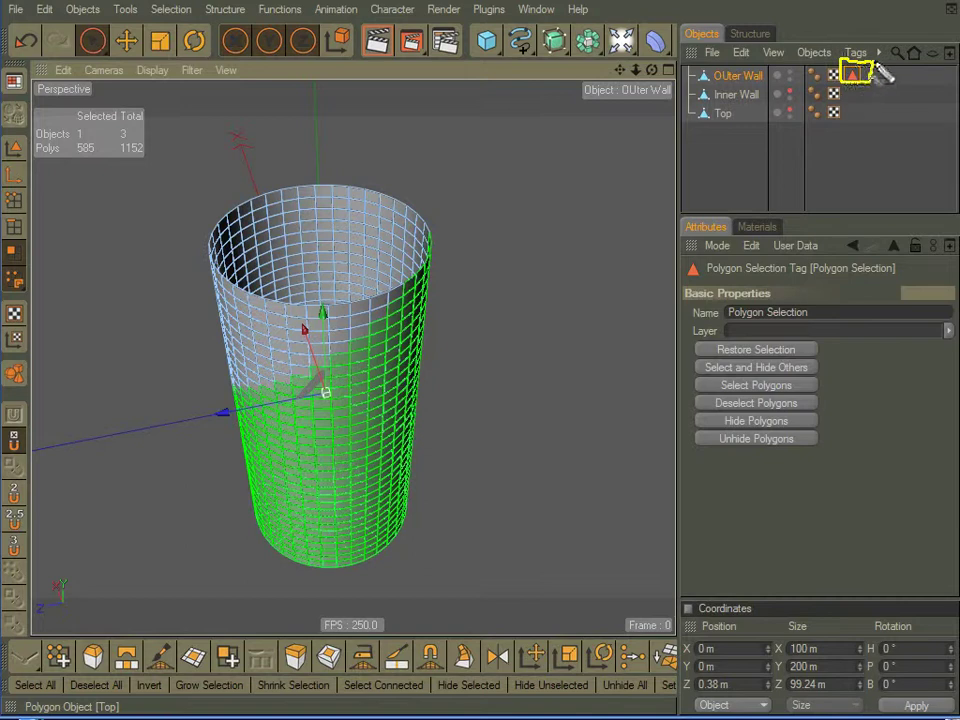
Step: Deselect the outer wall in object mode, reselect it and recall its stored polygon selection from the selection tag
left_click(14, 147)
left_click(521, 191)
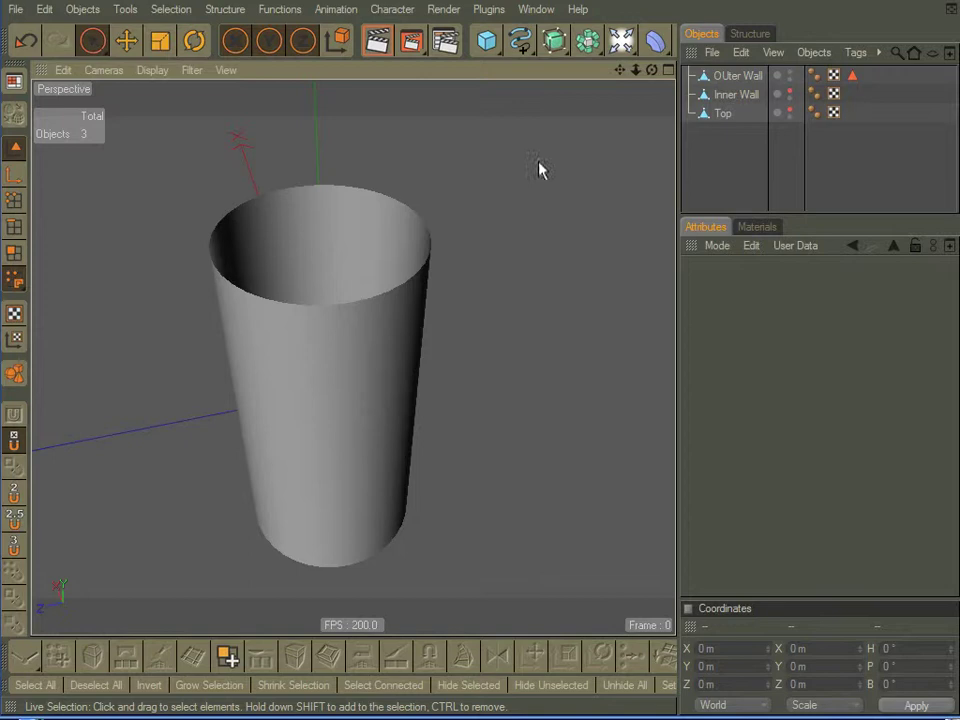
left_click(734, 79)
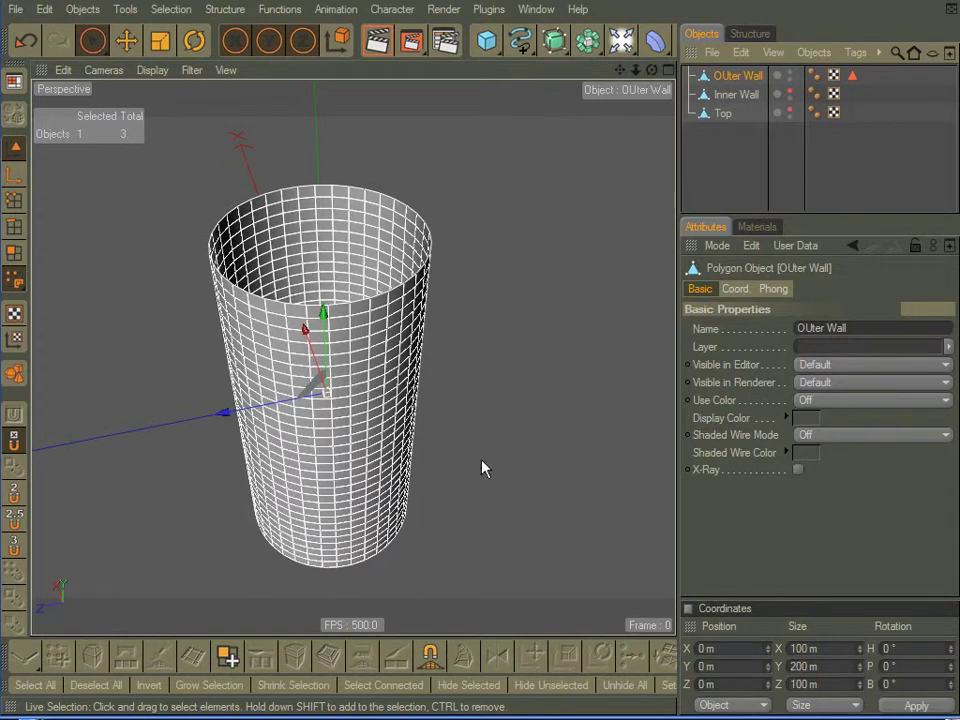
left_click_drag(507, 470, 521, 467, "alt")
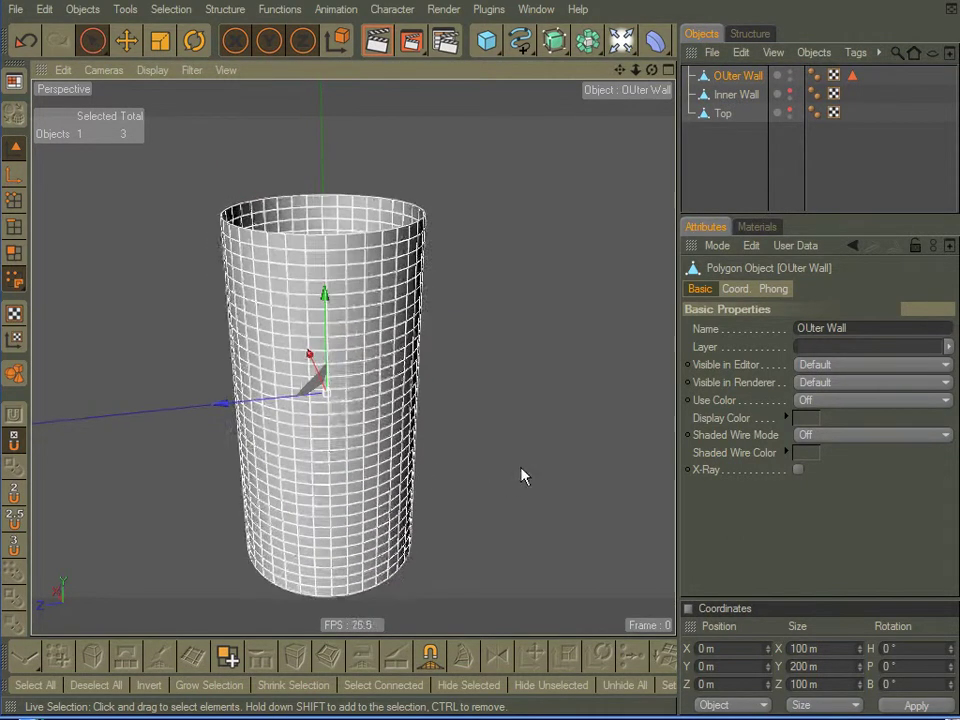
middle_click_drag(521, 467, 538, 449, "alt")
left_click(852, 77)
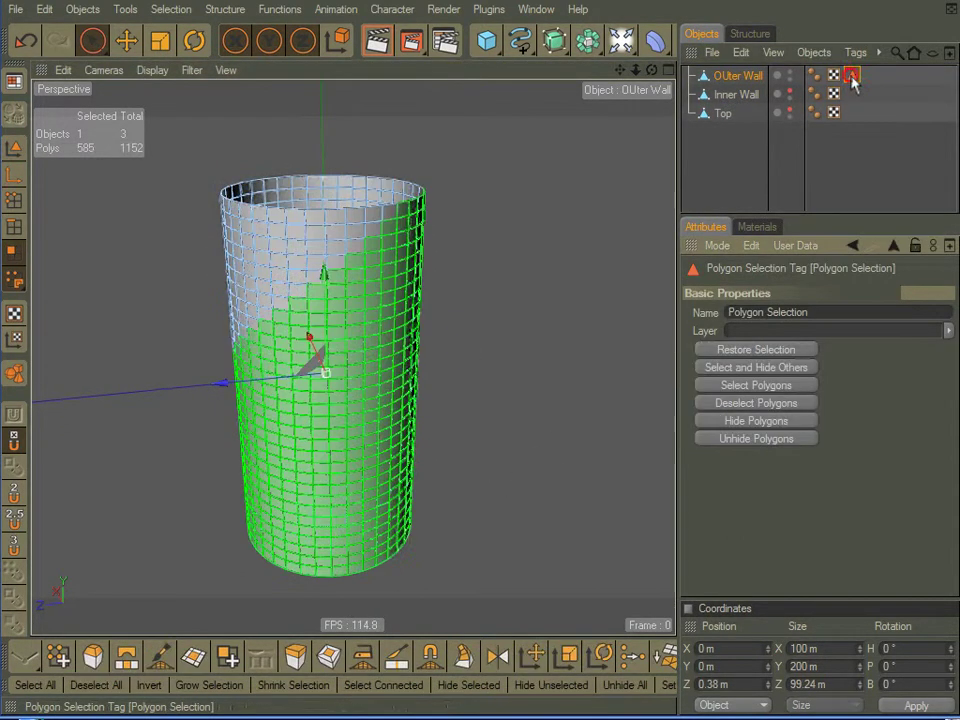
left_click_drag(500, 374, 380, 425, "alt")
left_click_drag(512, 402, 560, 351, "alt")
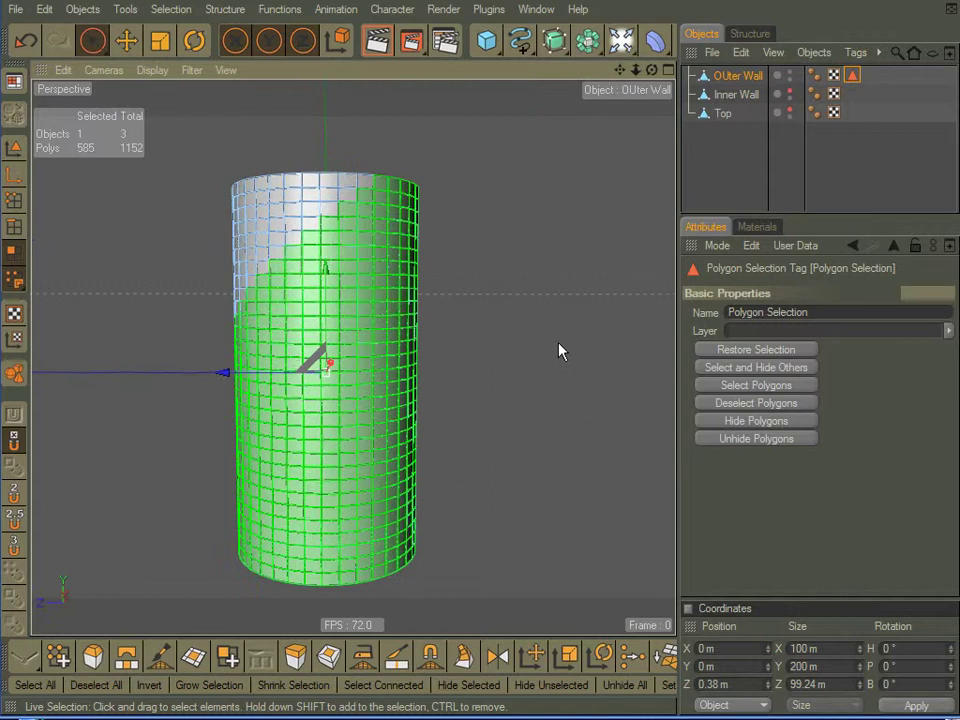
Step: Split the selected outer wall polygons into a separate object and select that new object
right_click(497, 276)
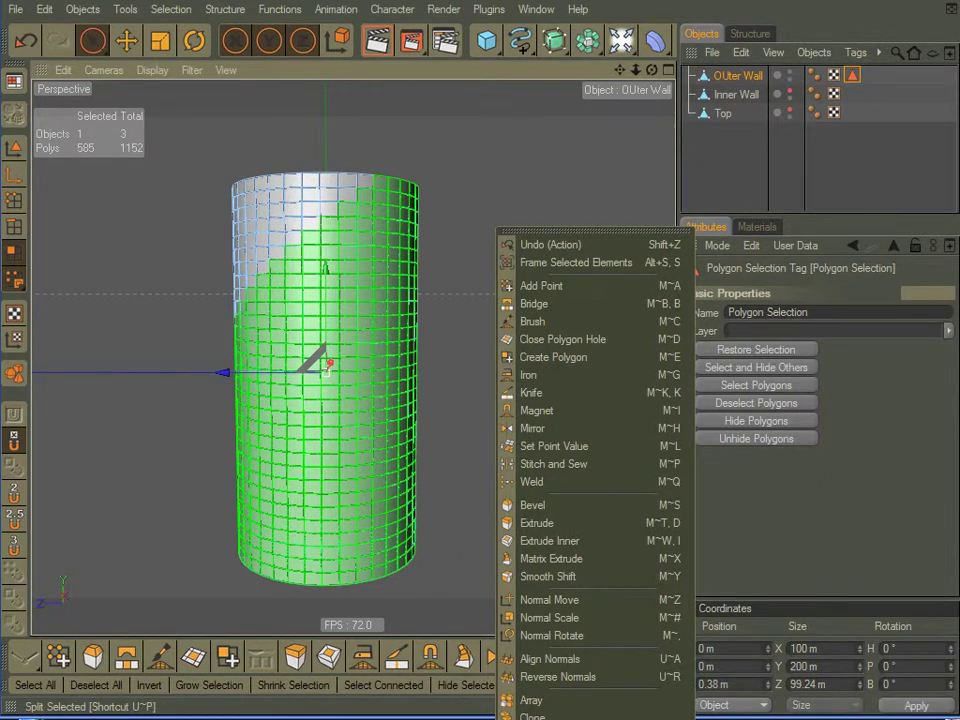
left_click(540, 719)
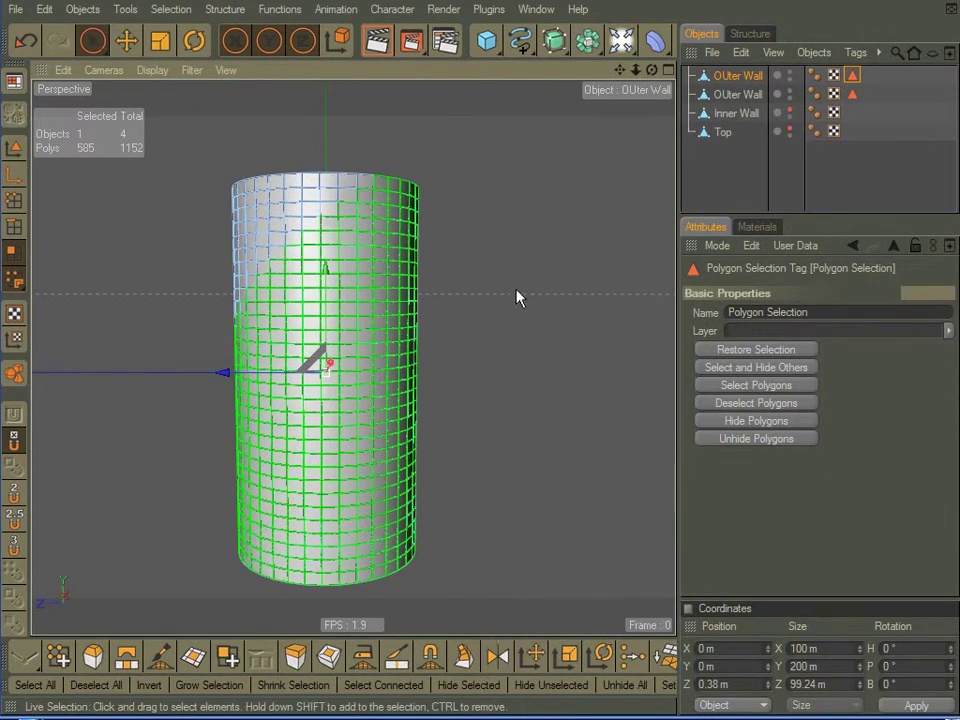
left_click_drag(518, 297, 520, 360, "alt")
left_click(745, 94)
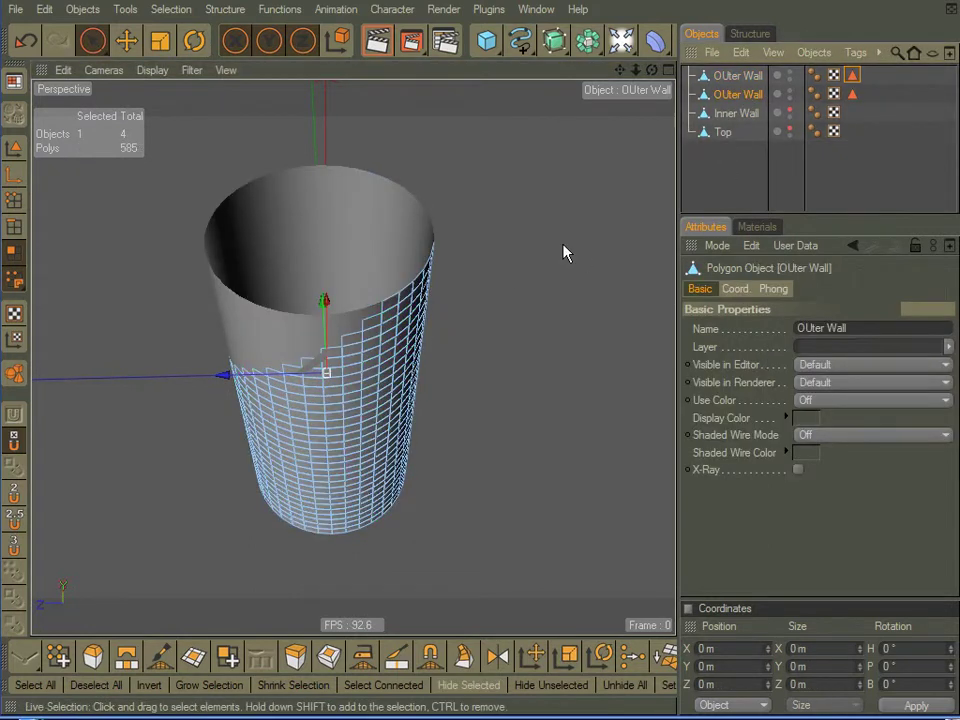
Step: Move the split-off wall section about -121 m along Z in object mode, and undo the move
left_click_drag(564, 253, 478, 261, "alt")
left_click(14, 148)
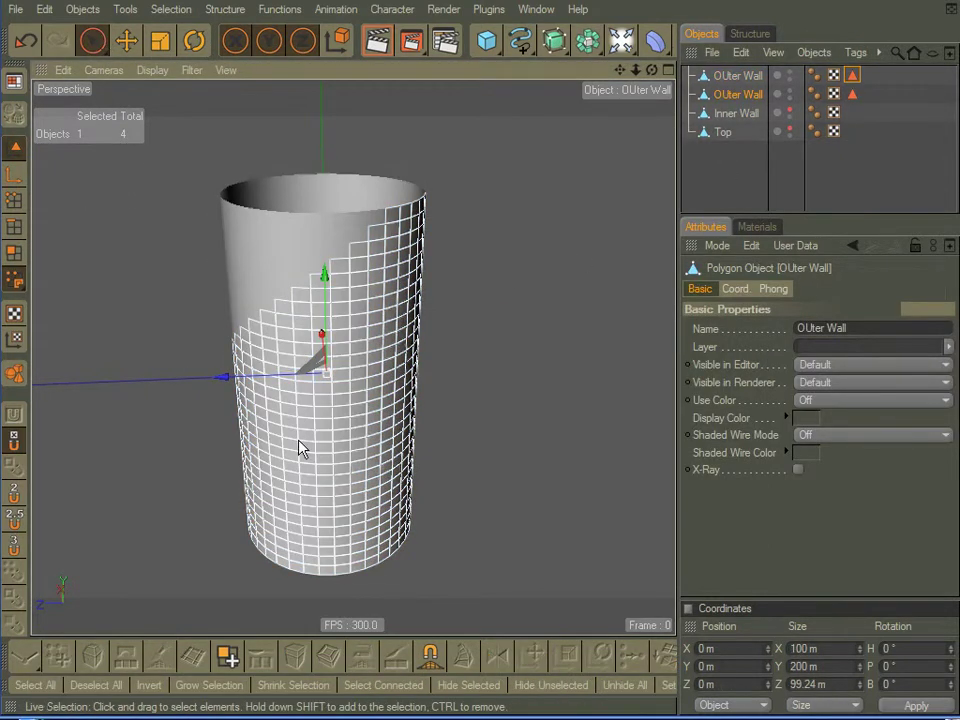
left_click_drag(220, 377, 462, 350)
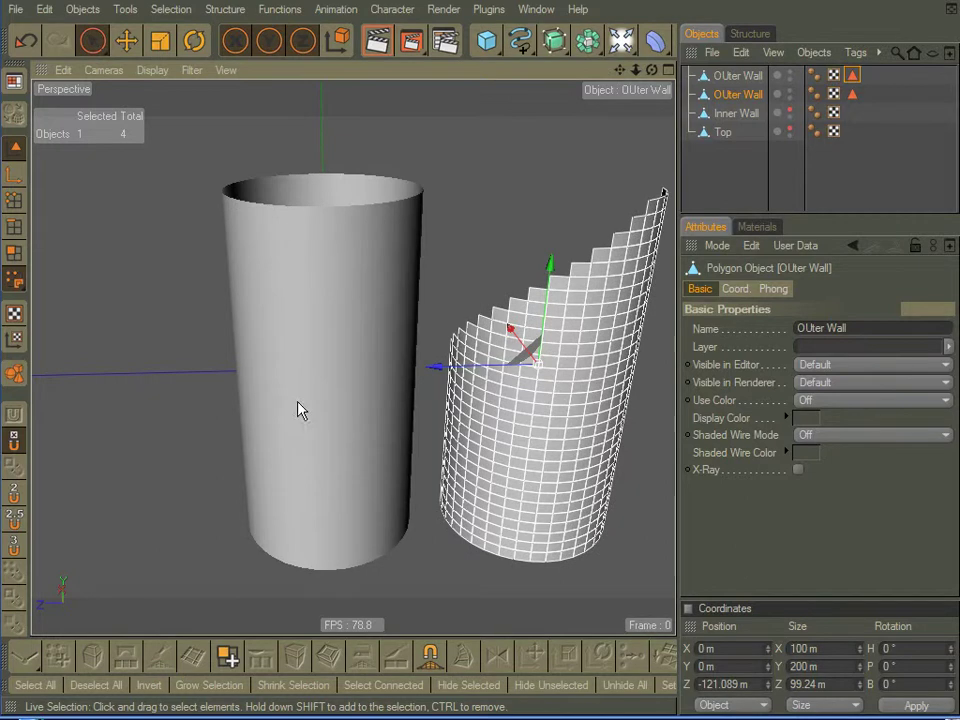
key("ctrl+z")
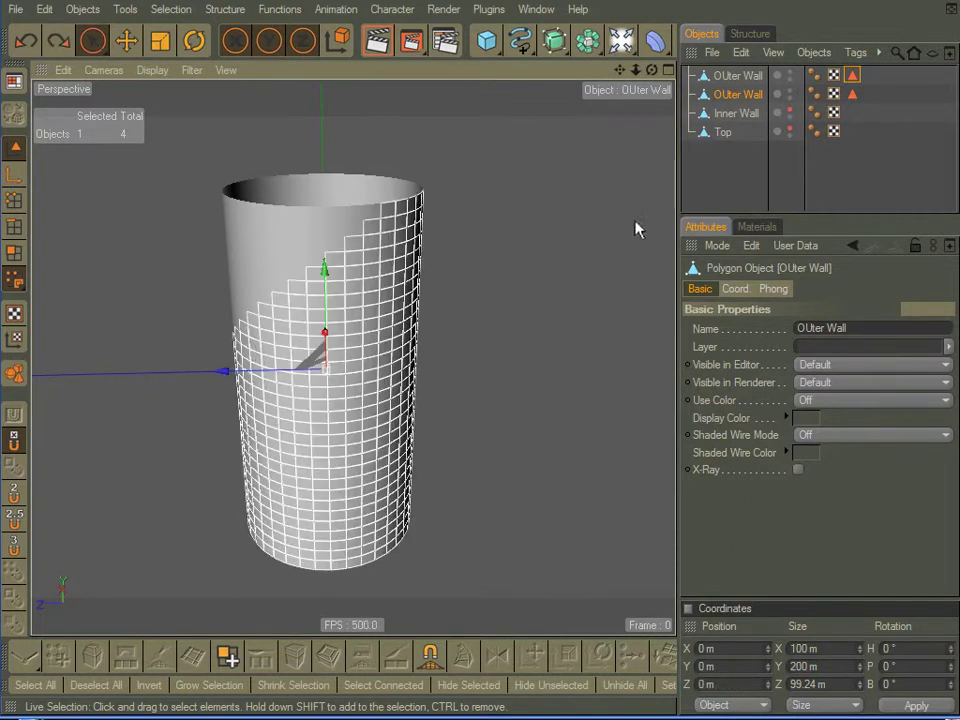
Step: Rename the split-off wall section as Stairs
double_click(738, 94)
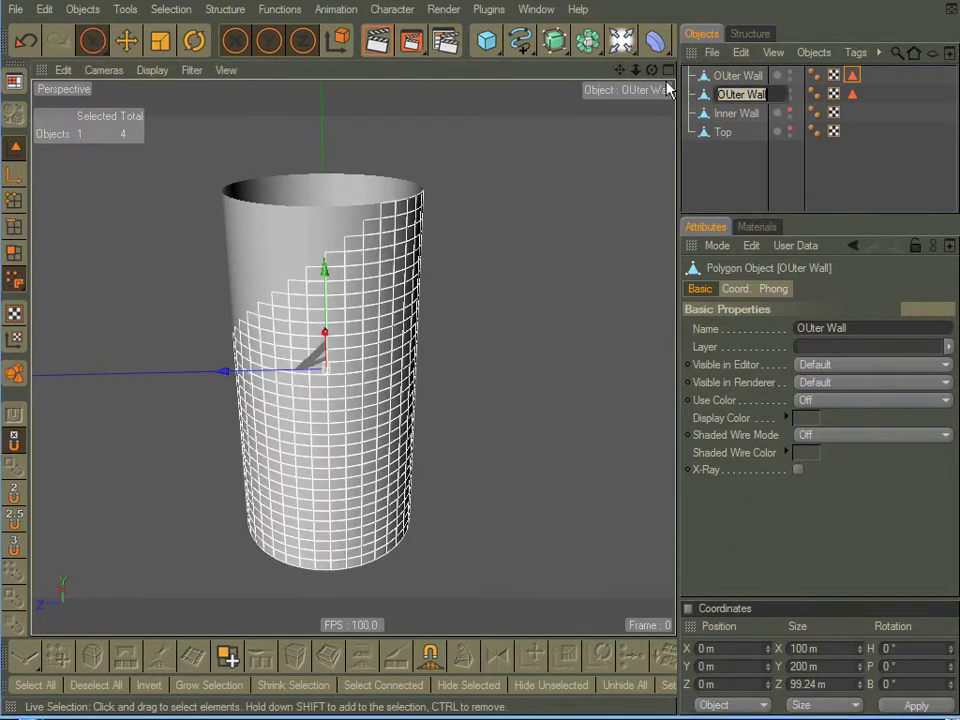
type("Stair")
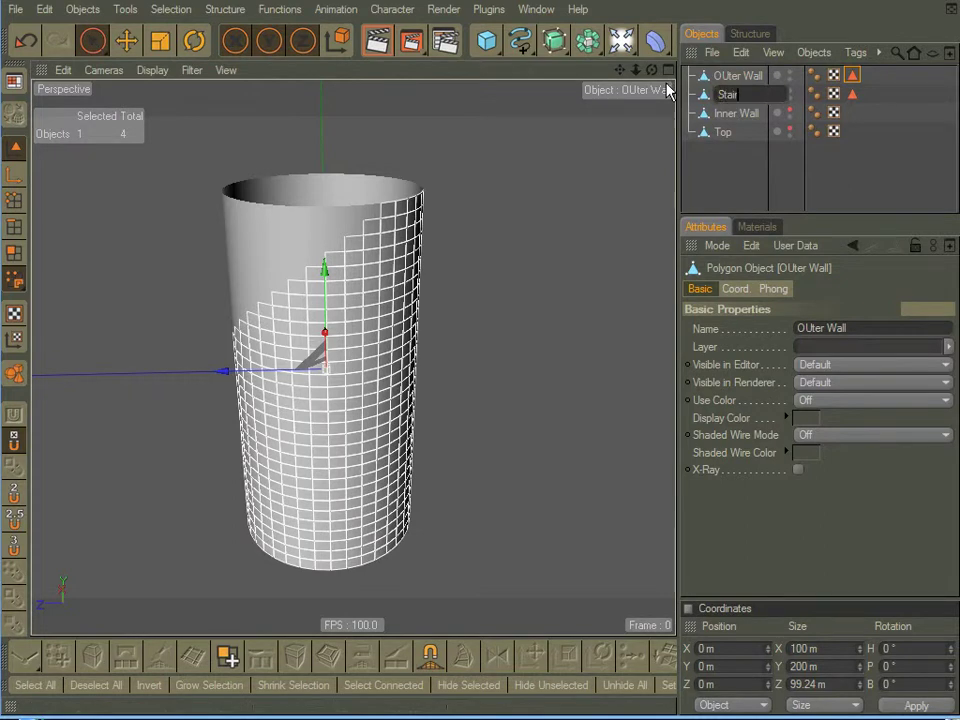
type("s")
key("Return")
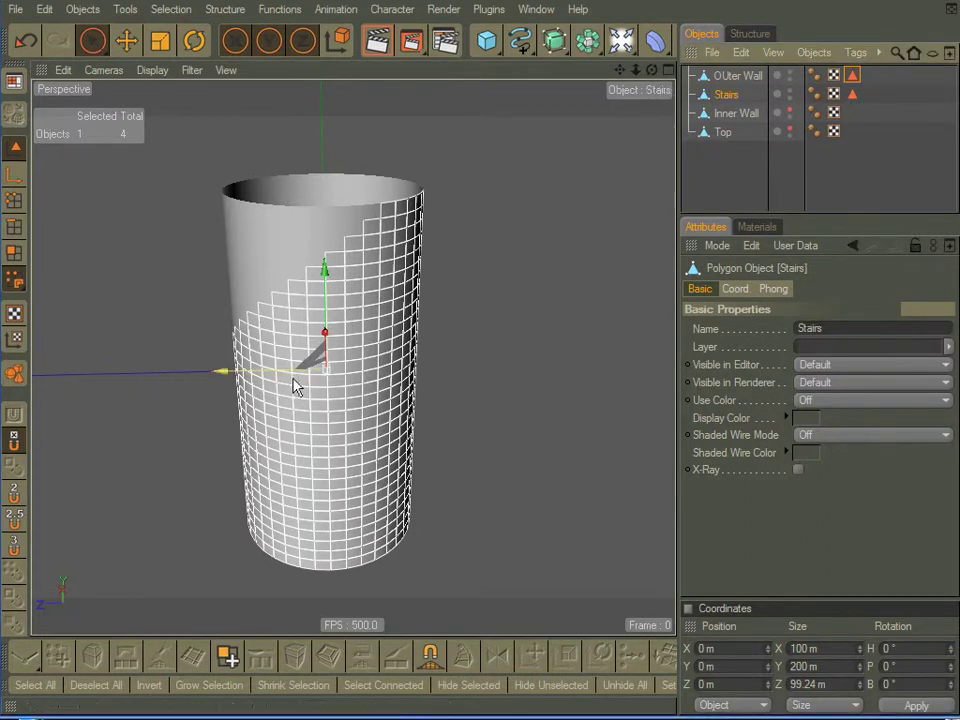
Step: Compare the outer wall with the Stairs object from above and around the base where the stairs begin
left_click_drag(467, 362, 467, 398, "alt")
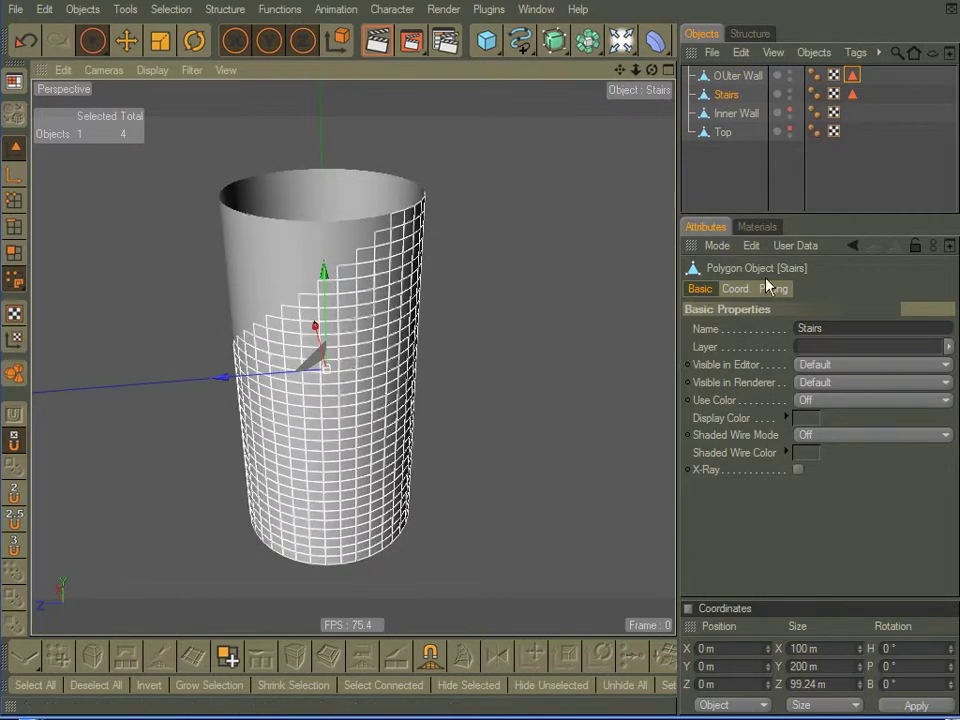
left_click(758, 78)
left_click_drag(504, 321, 338, 345, "alt")
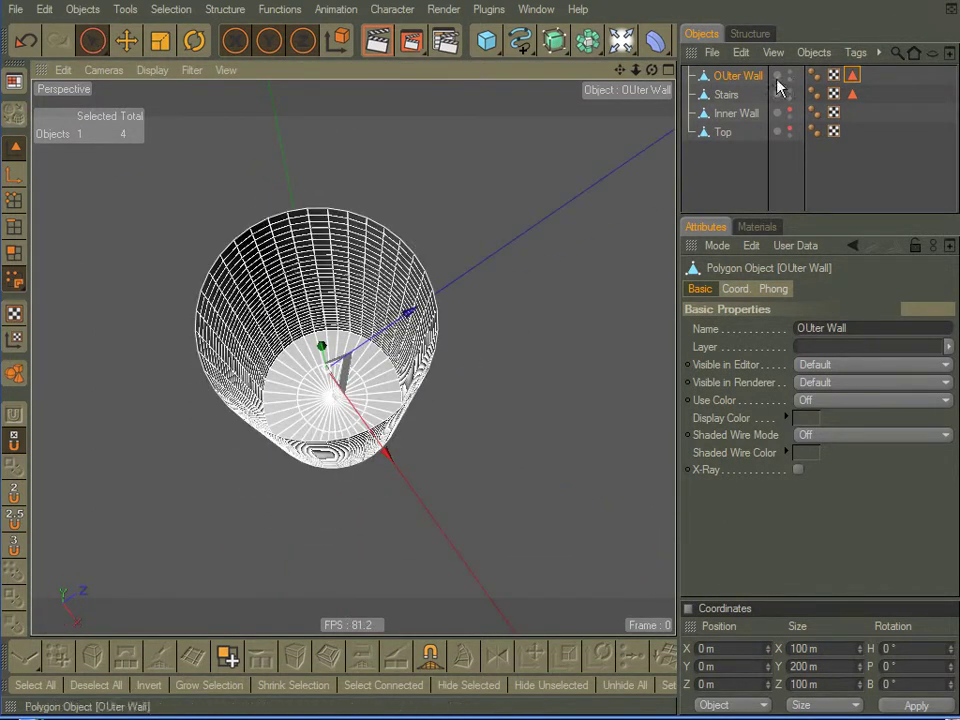
left_click(724, 95)
mouse_move(456, 336)
left_mouse_down("alt")
mouse_move(474, 390)
mouse_move(467, 345)
left_mouse_up("alt")
right_click_drag(467, 345, 473, 347, "alt")
middle_click_drag(459, 464, 461, 411, "alt")
right_click_drag(461, 411, 489, 407, "alt")
left_click_drag(489, 407, 467, 350, "alt")
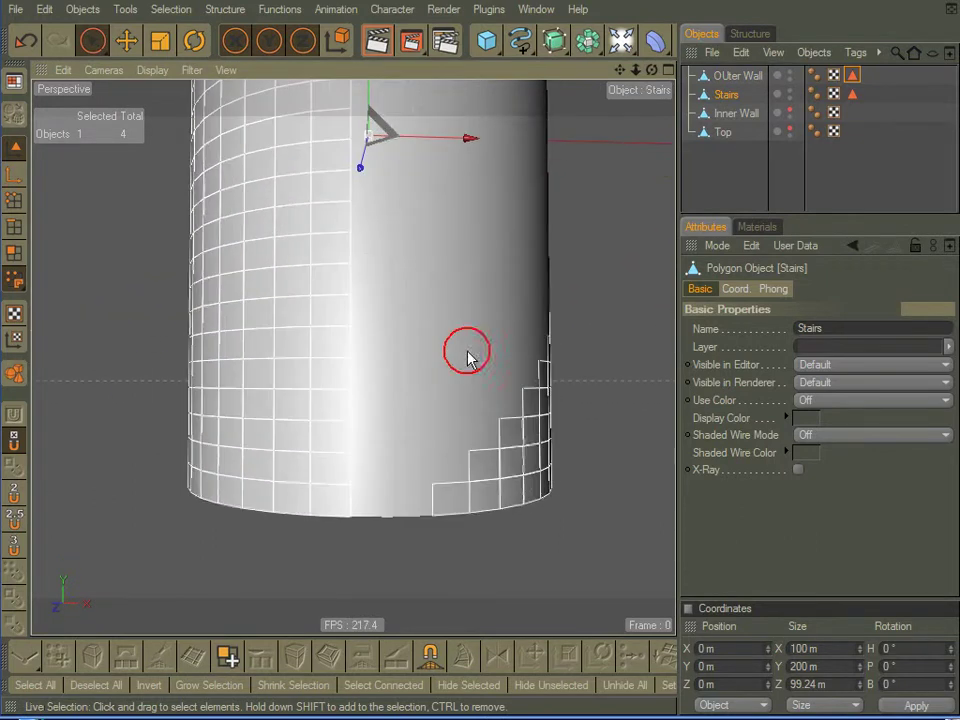
Step: Activate the outer wall in polygon mode, select a small block of polygons at its base, and clear that selection
left_click(733, 76)
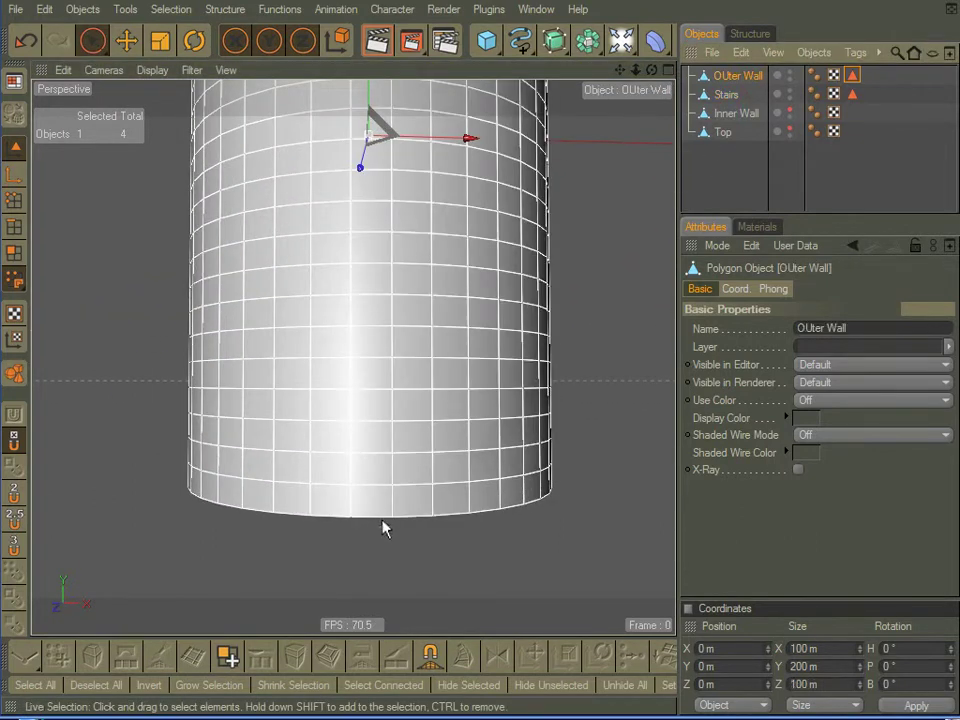
left_click(14, 250)
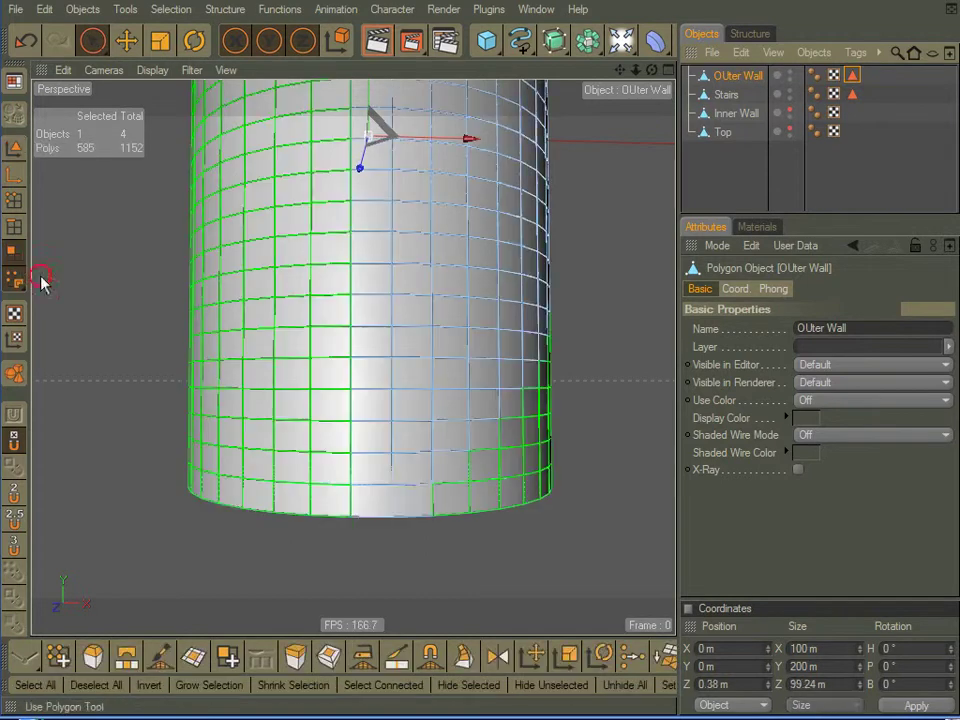
left_click(386, 488)
middle_click_drag(392, 487, 394, 487)
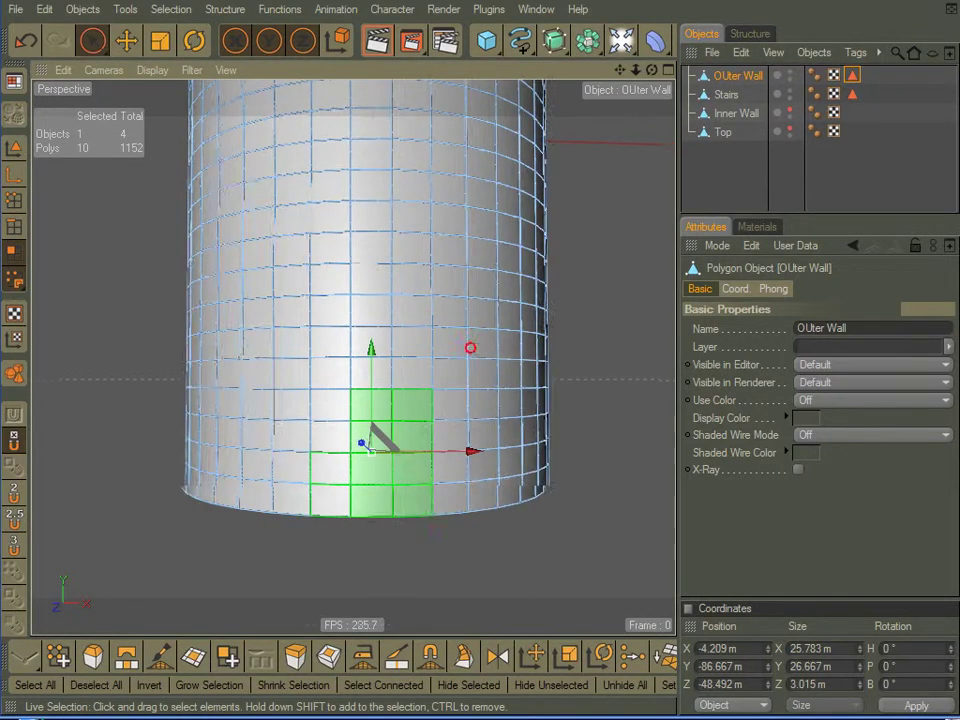
left_click_drag(469, 347, 466, 535, "alt")
left_click(574, 227)
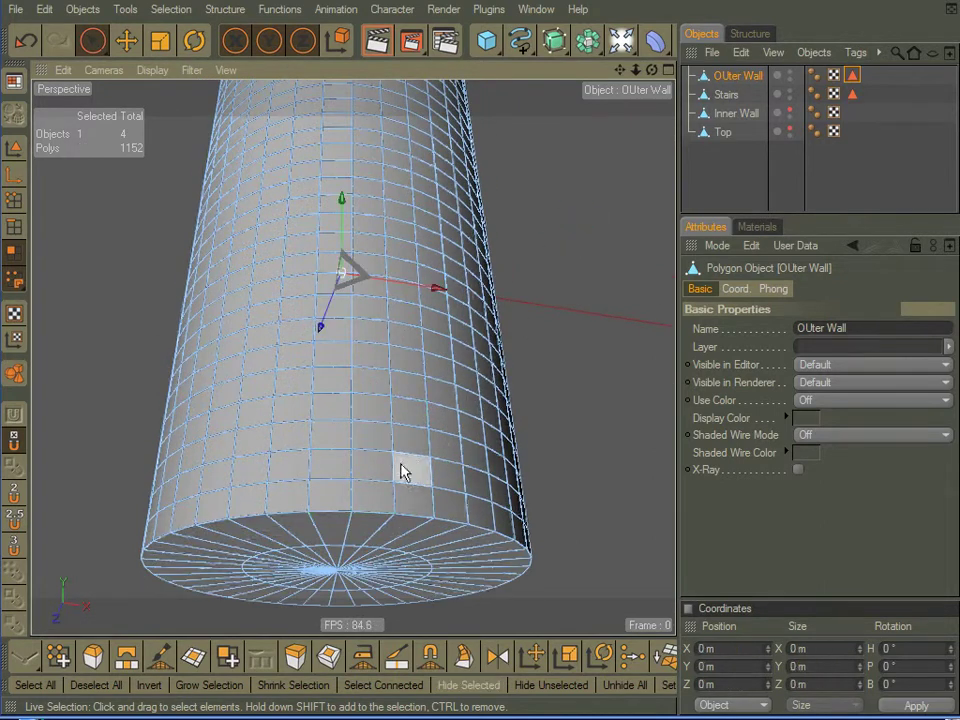
Step: Select a block of polygons two wide and four high at the outer wall's base and delete it as a doorway
left_click_drag(379, 454, 381, 449)
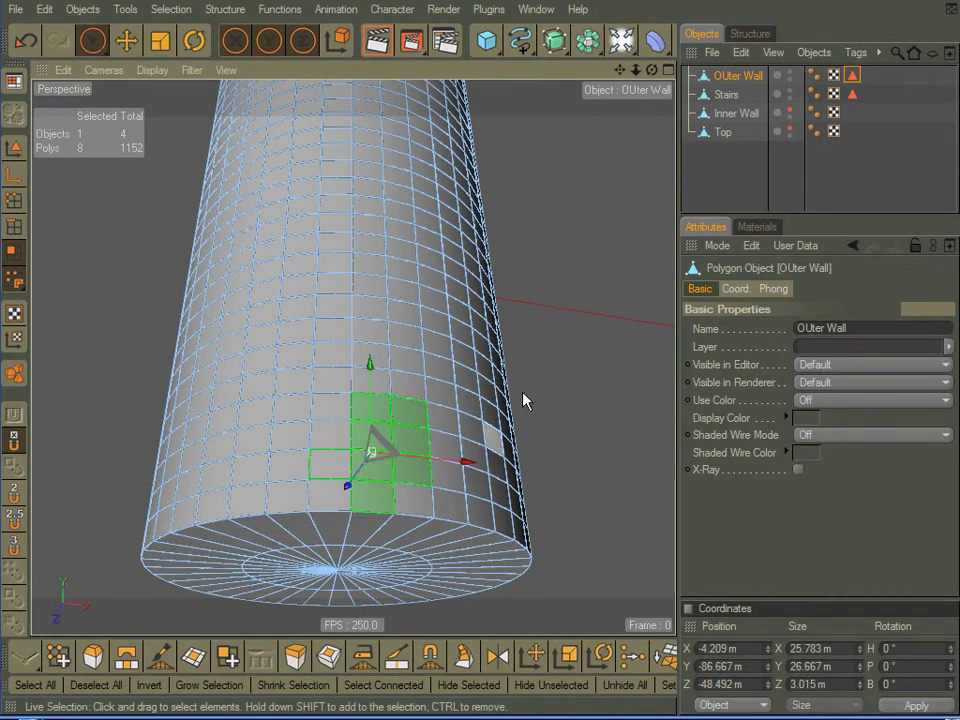
left_click(539, 338)
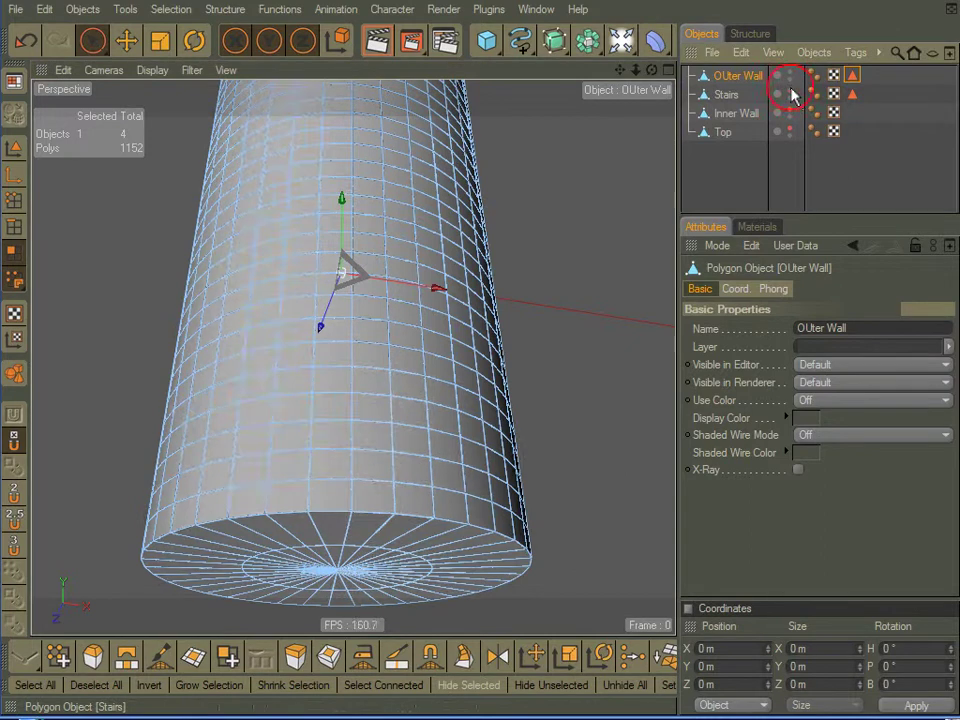
mouse_move(391, 479)
left_mouse_down()
mouse_move(396, 489)
mouse_move(392, 440)
left_mouse_up()
key("Delete")
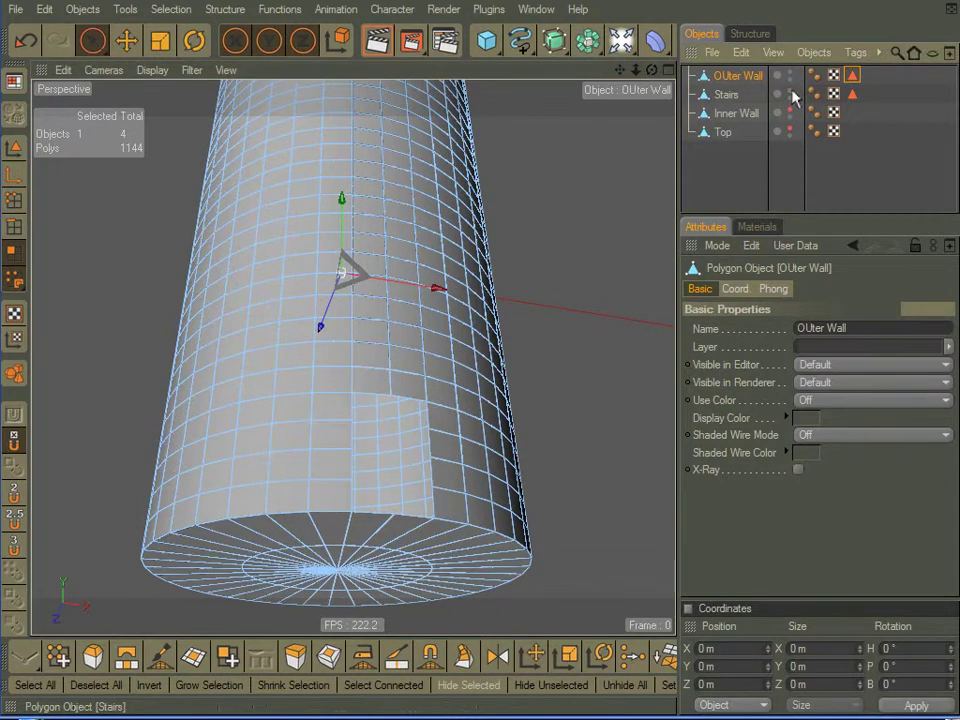
Step: Activate the Stairs object and examine the doorway opening in relation to where the stairs begin at the base
left_click_drag(527, 321, 578, 376, "alt")
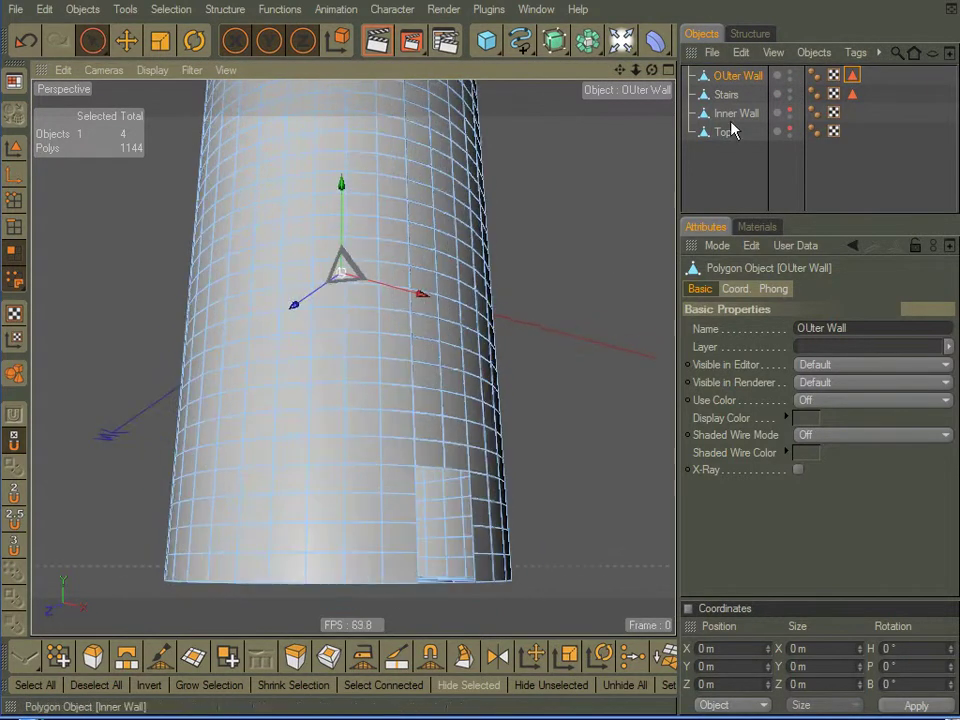
left_click(734, 95)
left_click_drag(572, 318, 506, 361, "alt")
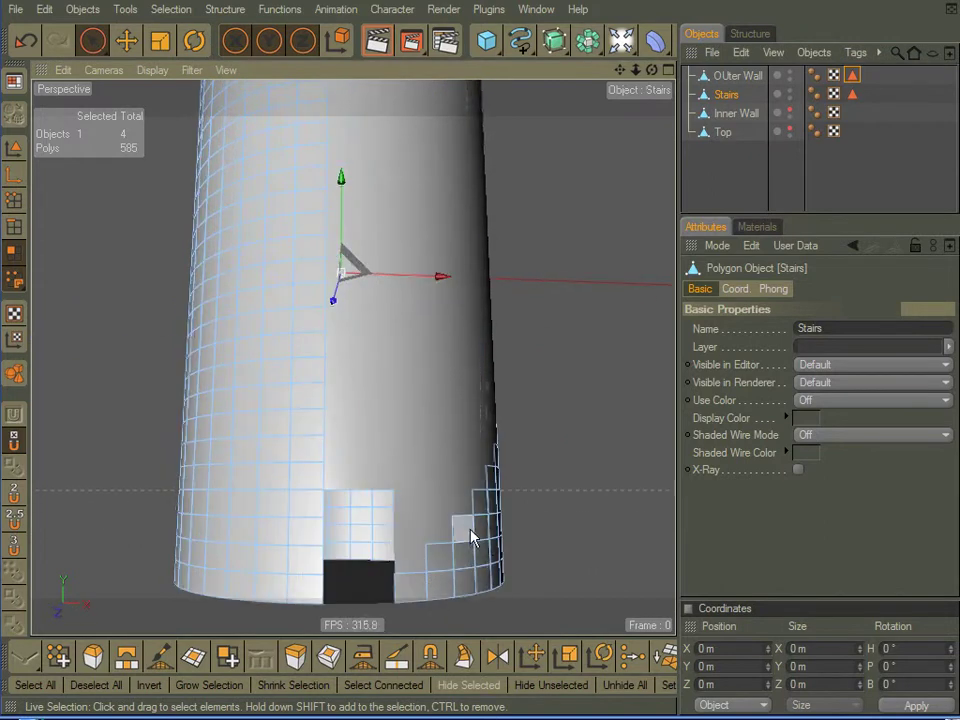
middle_click_drag(461, 367, 467, 350, "alt")
left_click_drag(466, 350, 581, 431, "alt")
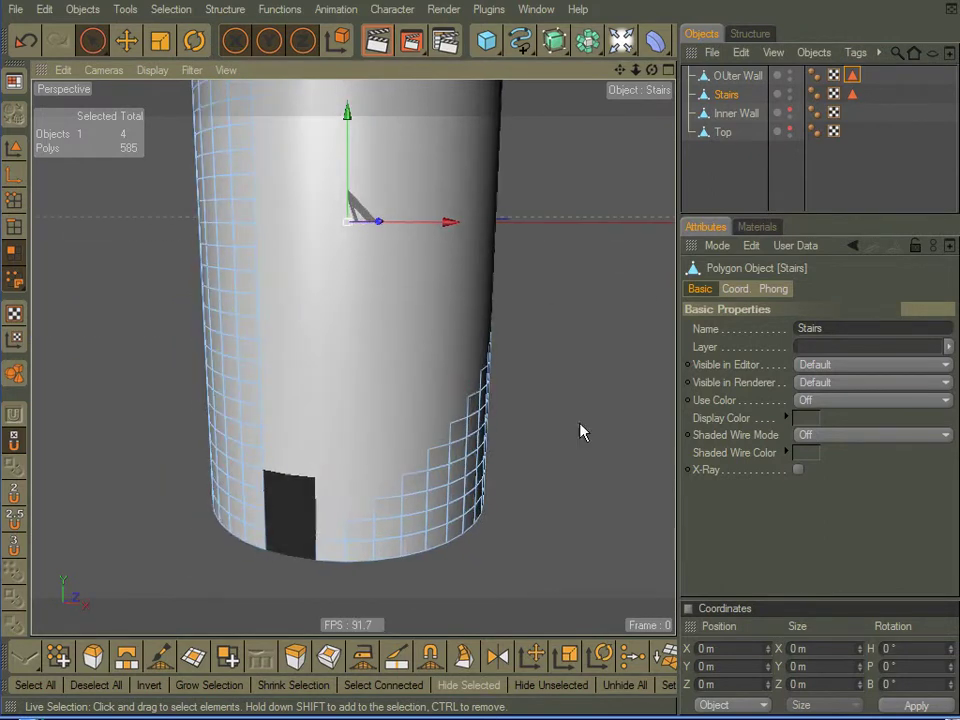
left_click_drag(470, 340, 559, 294, "alt")
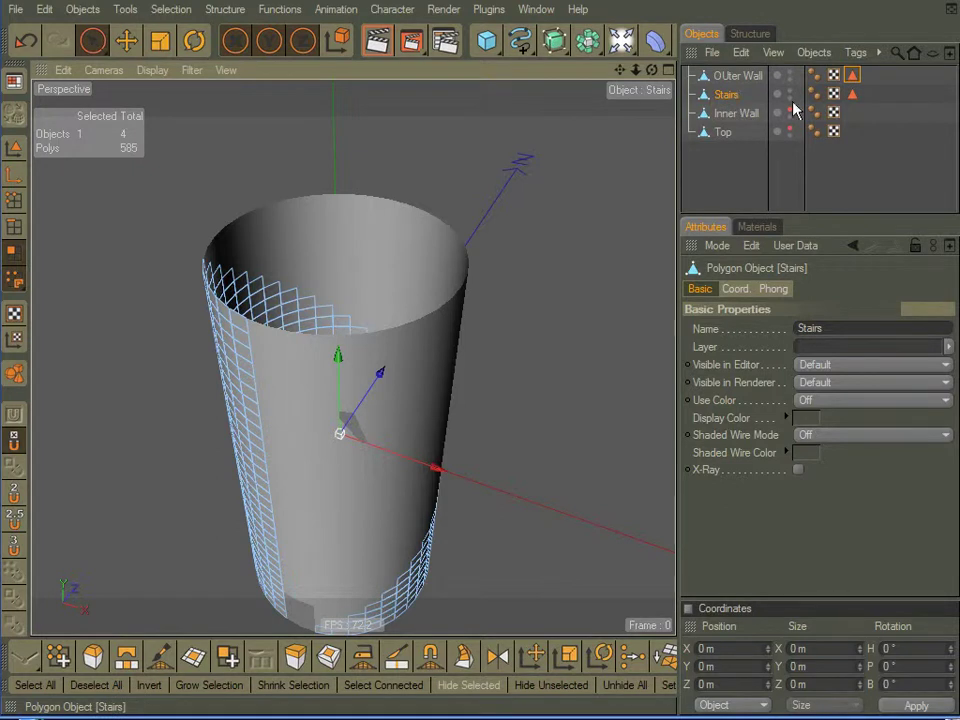
Step: Extrude all the selected Stairs polygons inward with an offset of about -18.1 m
left_click(853, 96)
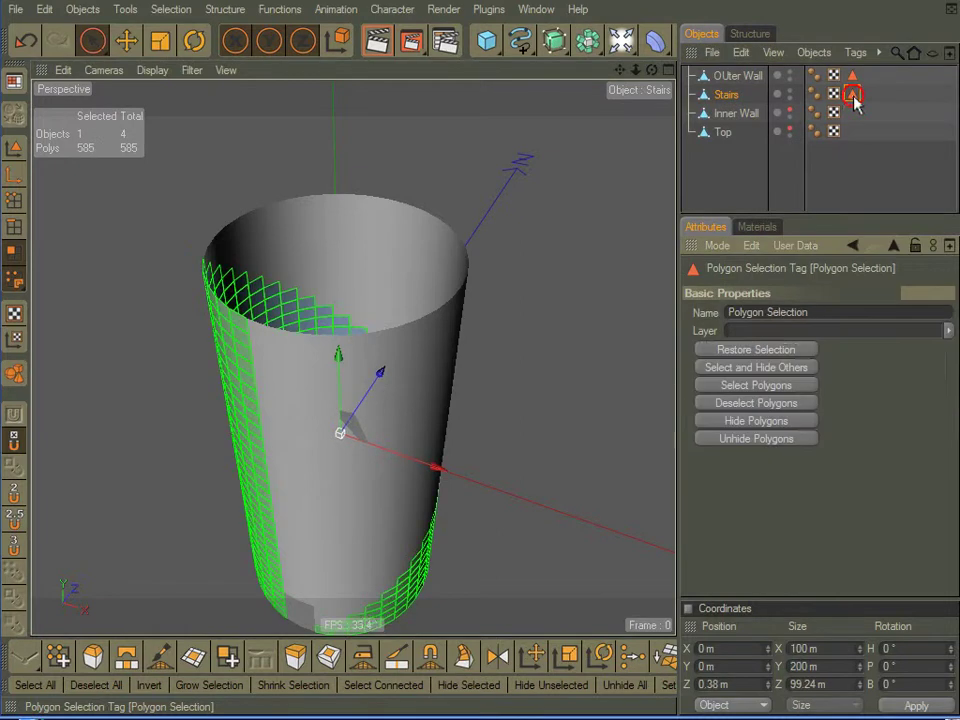
mouse_move(467, 349)
left_mouse_down("alt")
mouse_move(466, 275)
mouse_move(467, 490)
mouse_move(467, 352)
left_mouse_up("alt")
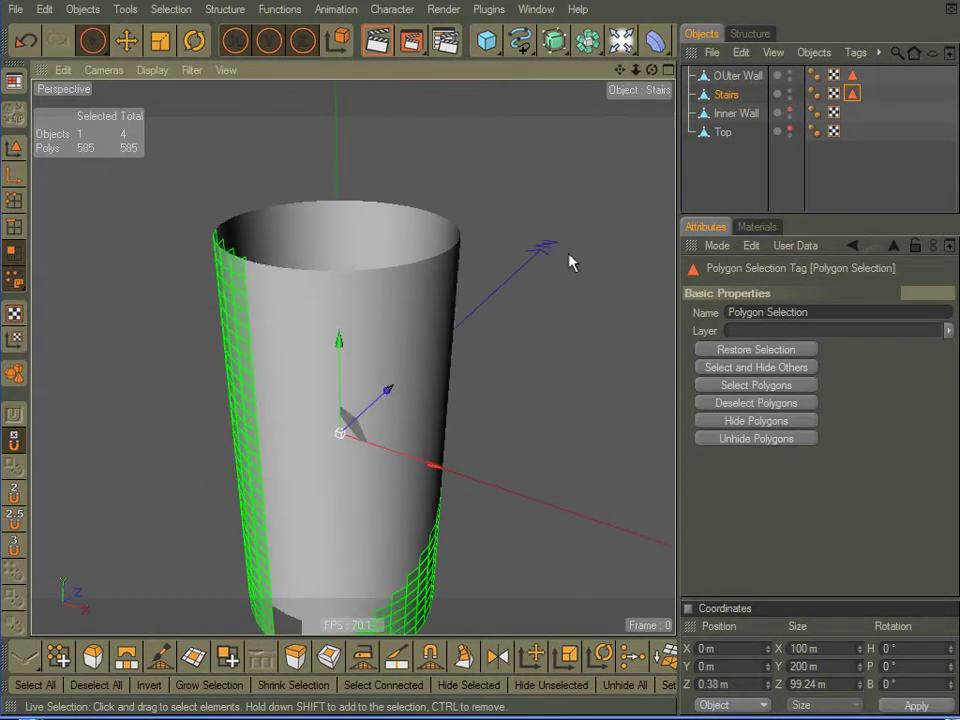
middle_click_drag(551, 272, 547, 224, "alt")
left_click_drag(549, 273, 552, 345, "alt")
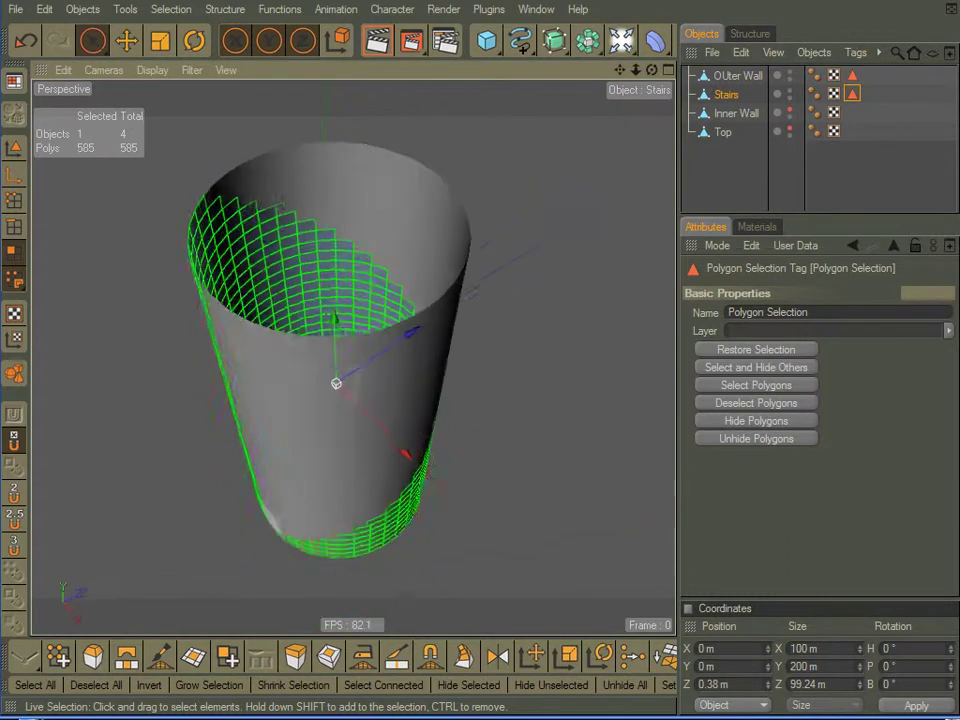
left_click_drag(343, 388, 342, 372, "alt")
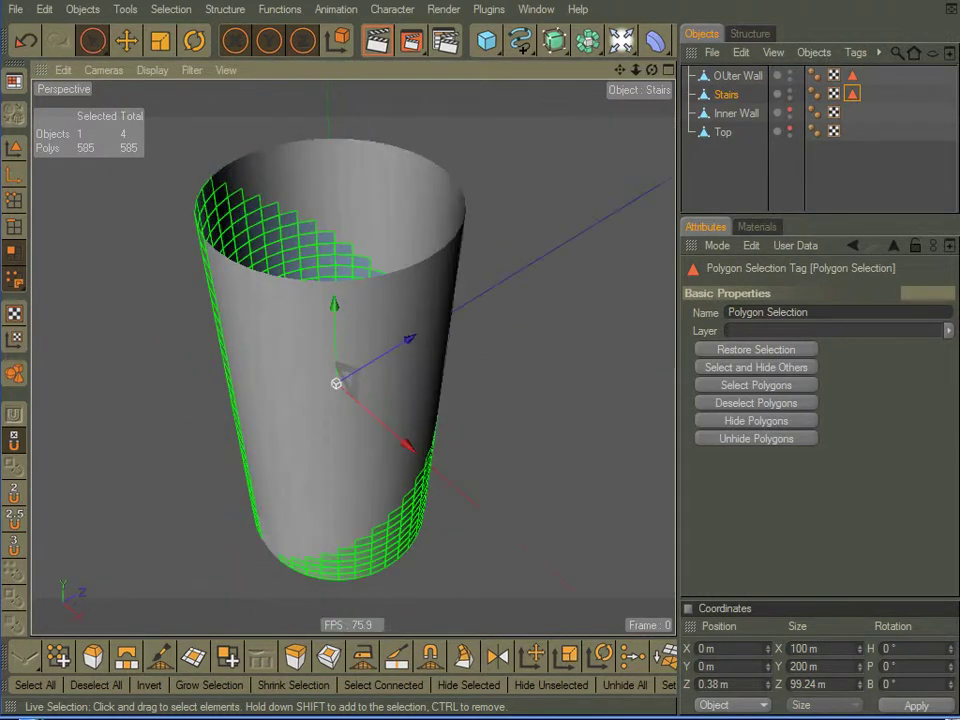
left_click_drag(521, 252, 512, 292, "alt")
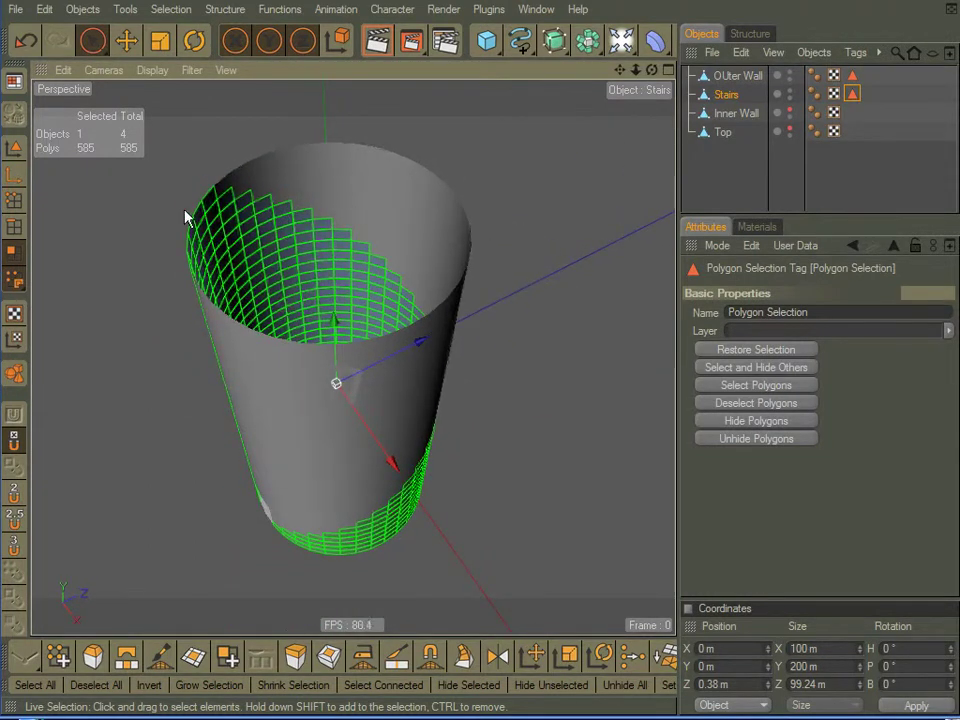
right_click(130, 232)
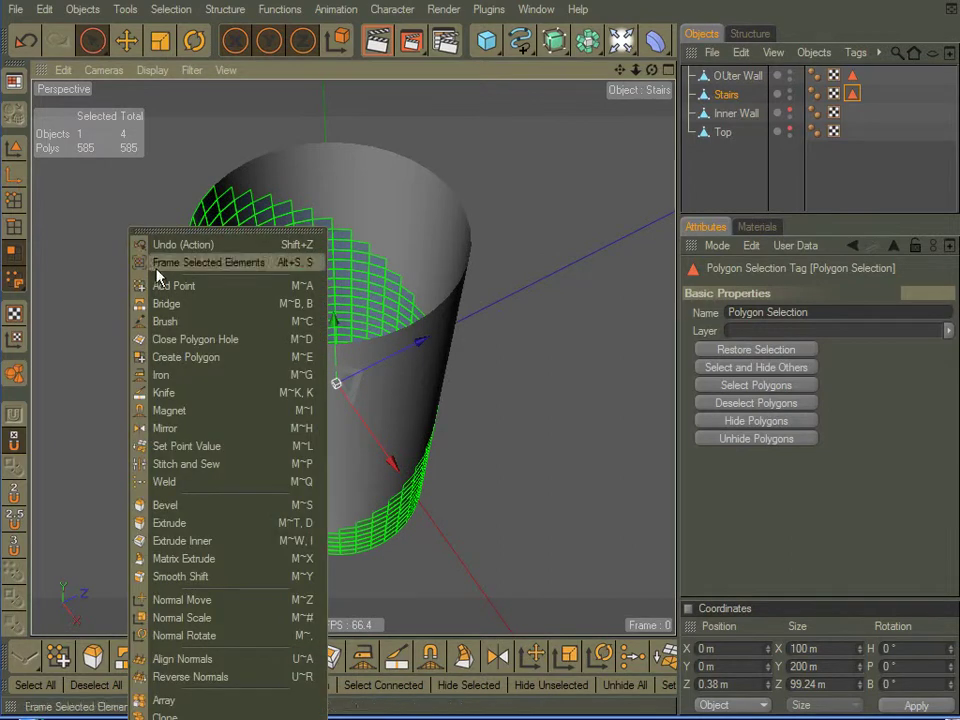
left_click(240, 528)
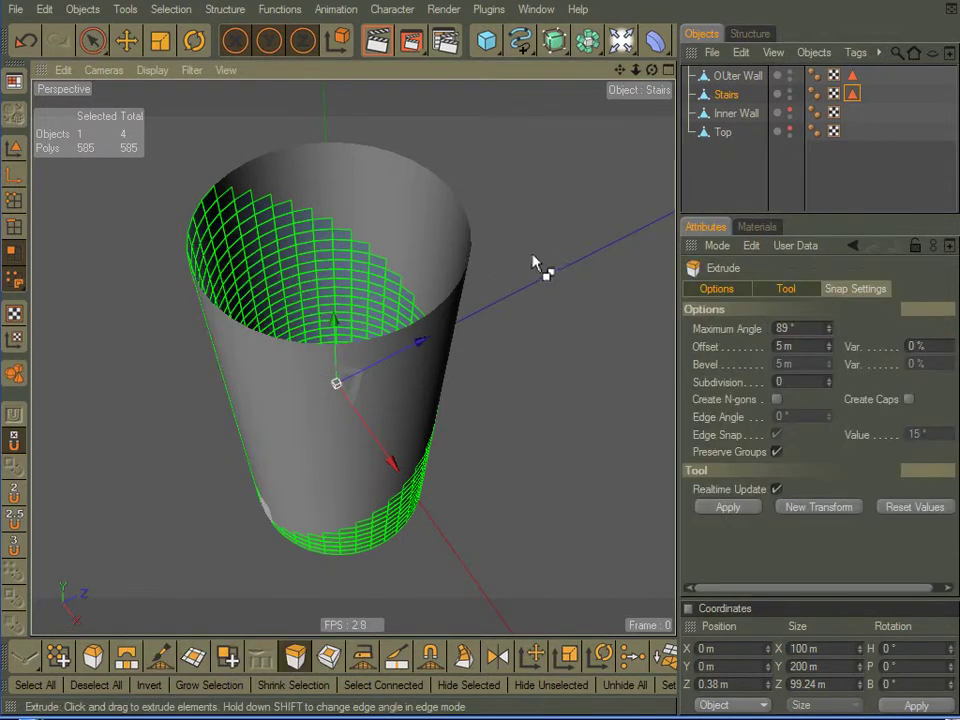
scroll(549, 255, "up", 4)
middle_click_drag(556, 232, 558, 284, "alt")
left_click_drag(558, 237, 377, 237)
Step: Inspect the extruded steps through the doorway at the base and from above the tower
left_click_drag(459, 350, 561, 431, "alt")
middle_click_drag(561, 431, 566, 377, "alt")
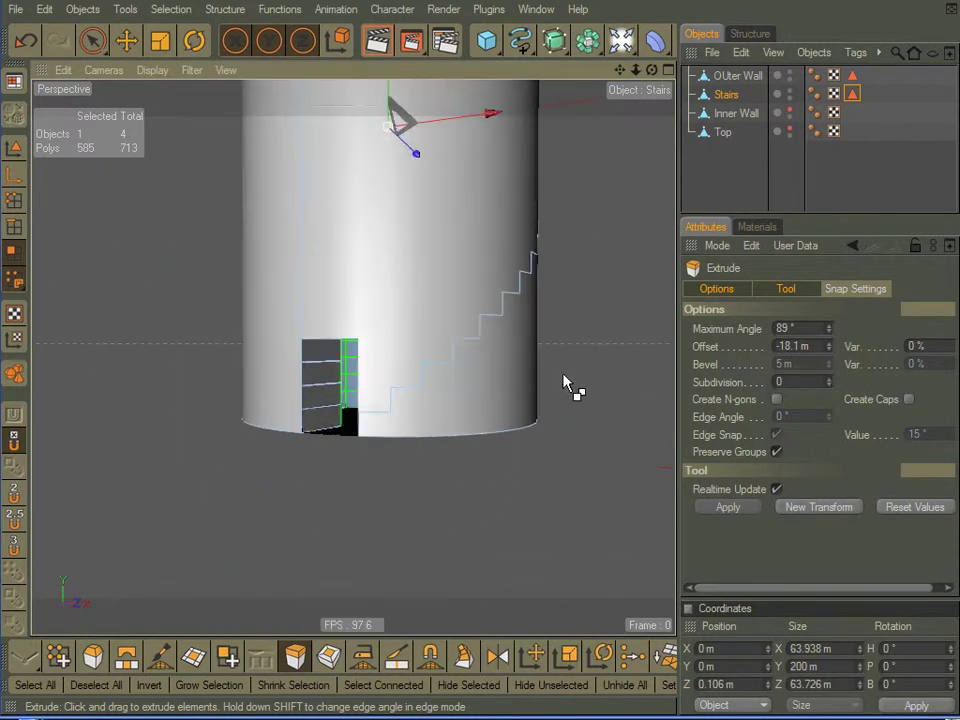
left_click_drag(470, 353, 475, 510, "alt")
left_click_drag(420, 480, 323, 492, "alt")
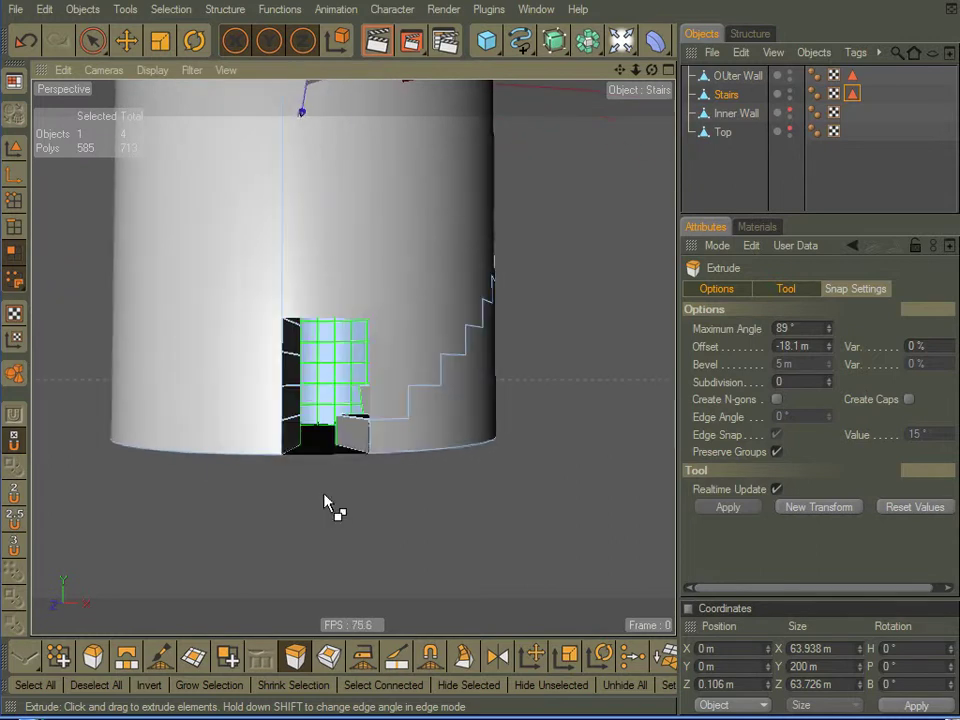
middle_click_drag(323, 492, 338, 498, "alt")
left_click_drag(466, 353, 499, 370, "alt")
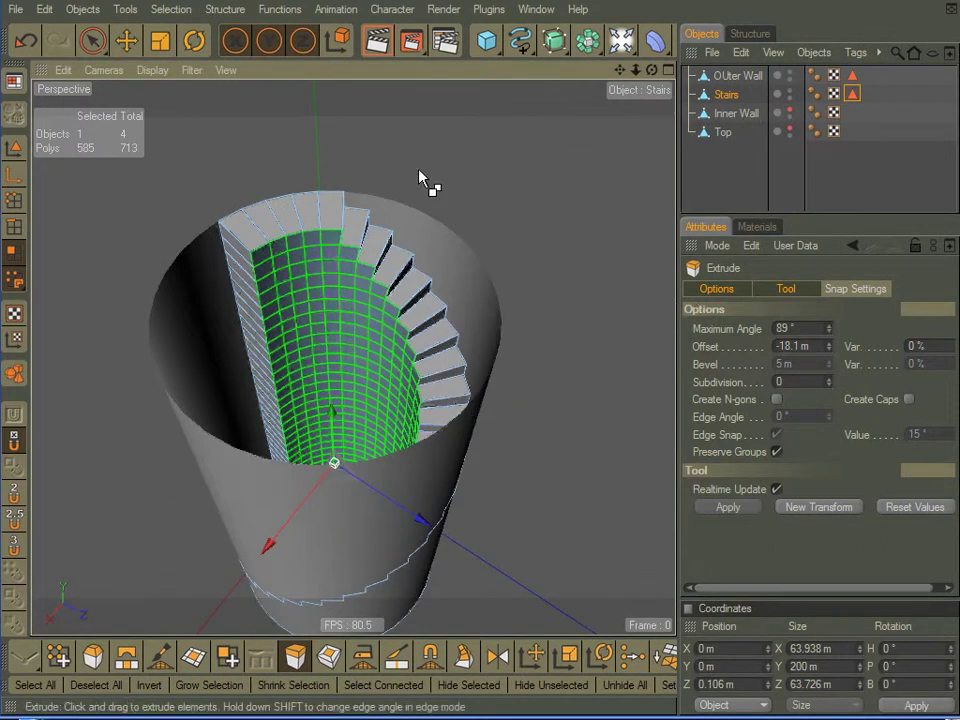
Step: Hide the outer wall in the editor and check the spiral staircase from the side
left_click(745, 290)
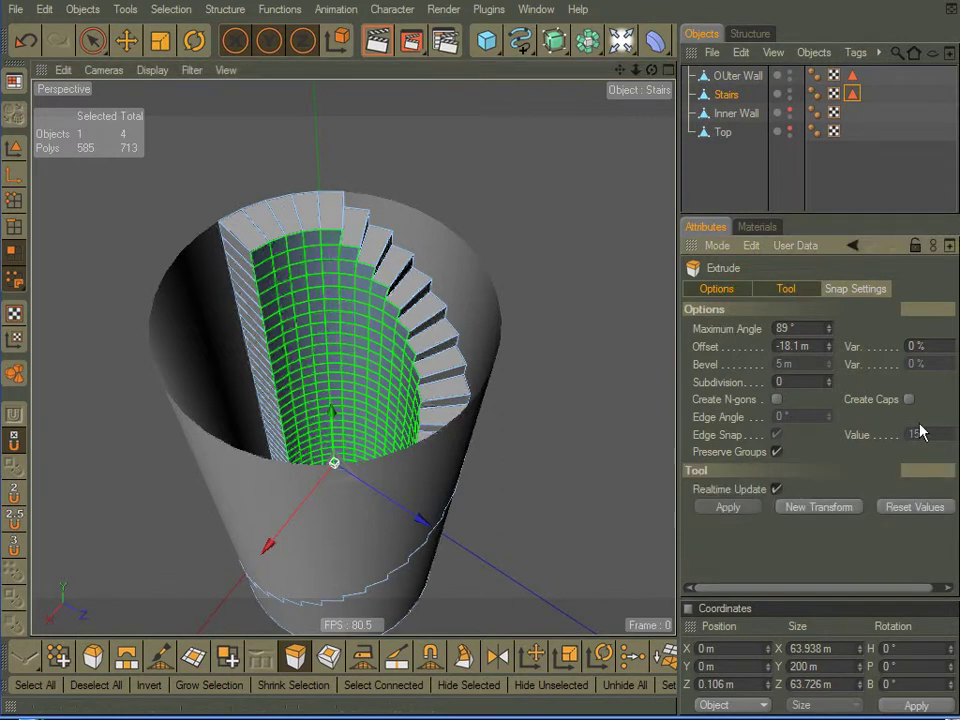
left_click(791, 77)
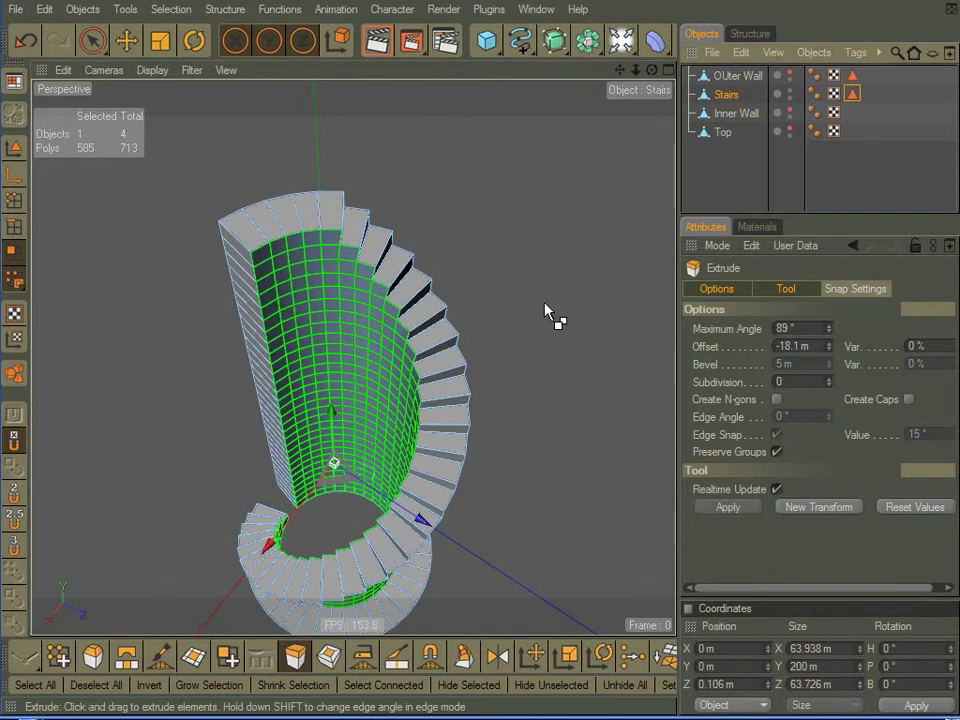
left_click_drag(553, 317, 497, 298, "alt")
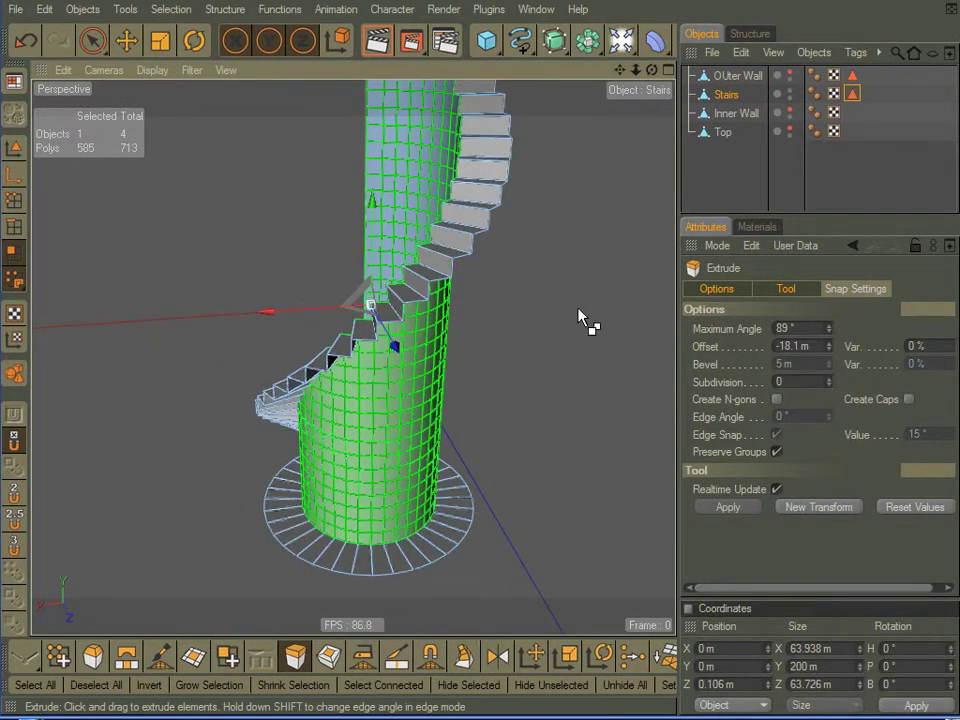
Step: Try the Stairs extrusion with Create Caps enabled, and turn the caps back off
left_click(908, 399)
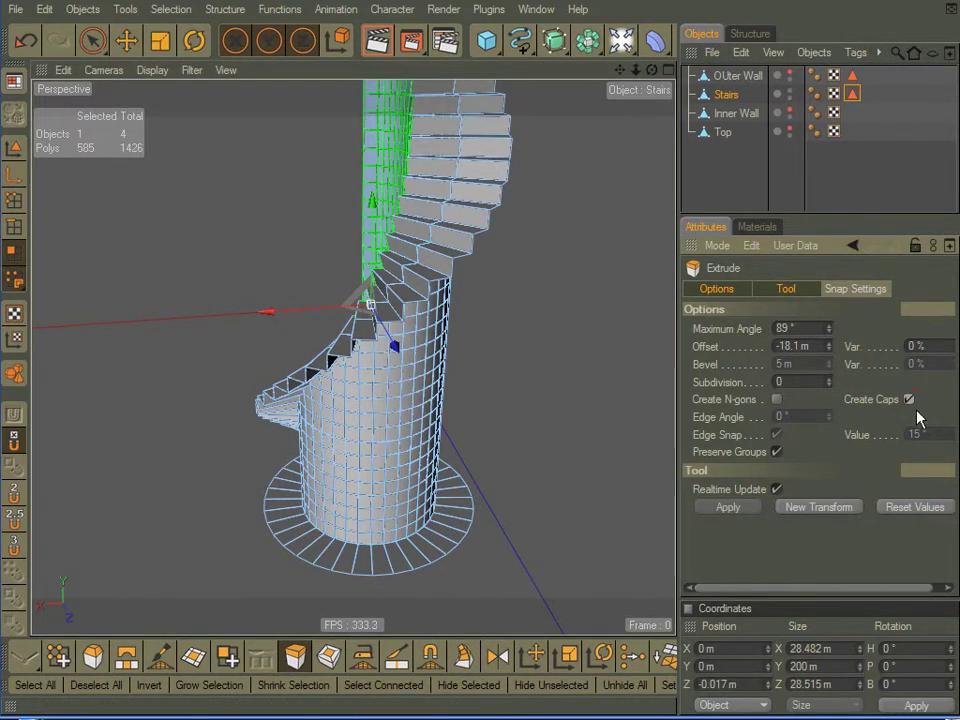
left_click(910, 400)
left_click_drag(520, 304, 626, 302, "alt")
left_click(28, 40)
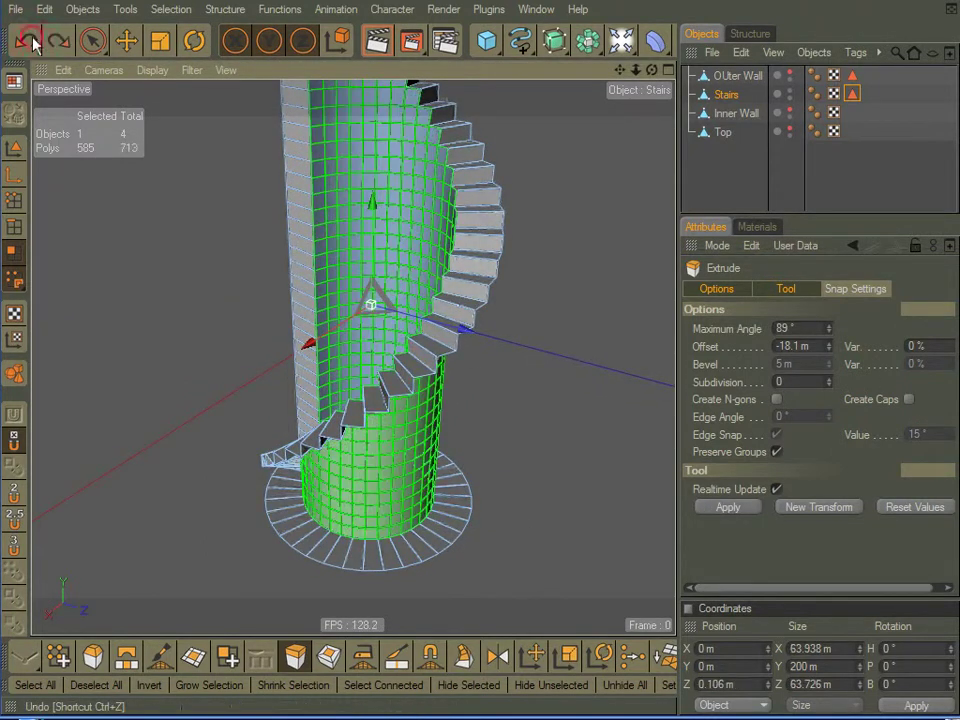
left_click(908, 399)
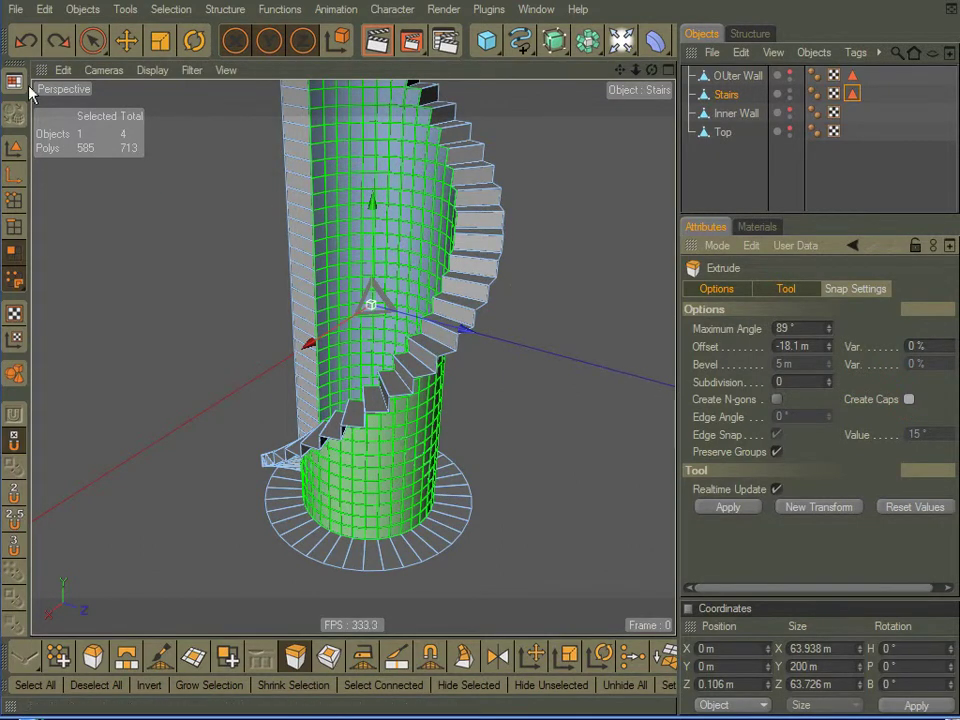
Step: Switch to object mode and undo back past the Stairs extrusion, with the outer wall visible
left_click(790, 76)
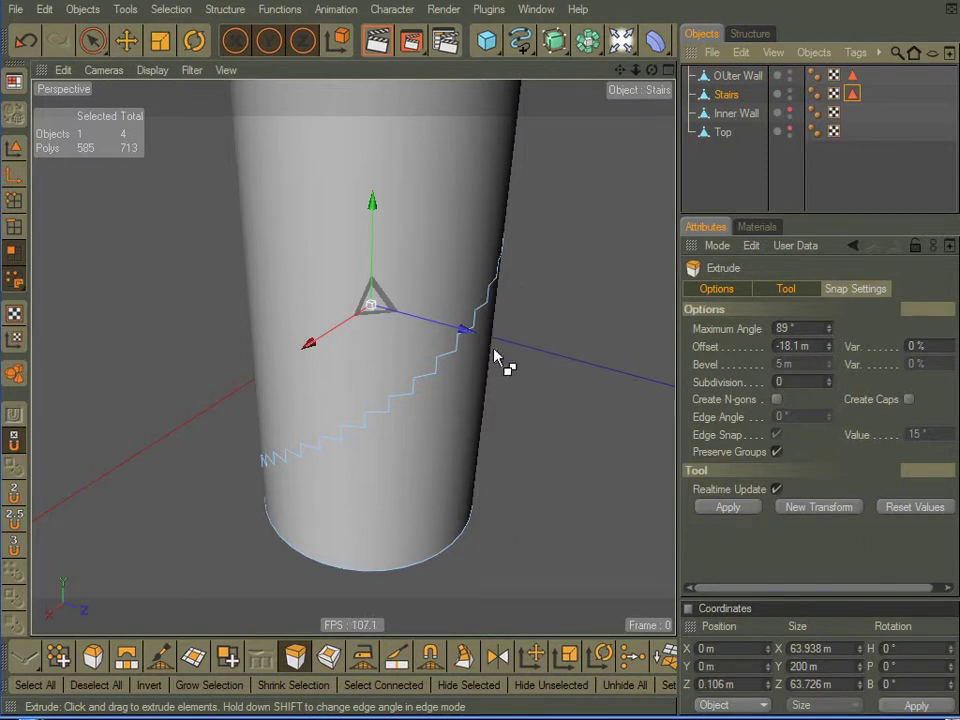
left_click(15, 147)
left_click(25, 40)
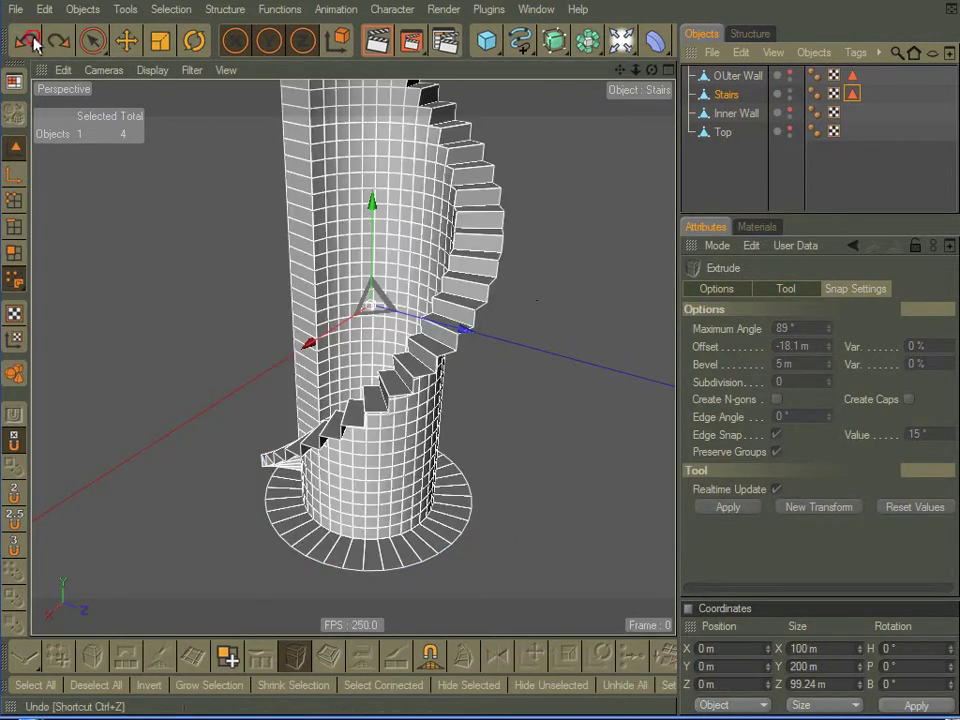
key("ctrl+z")
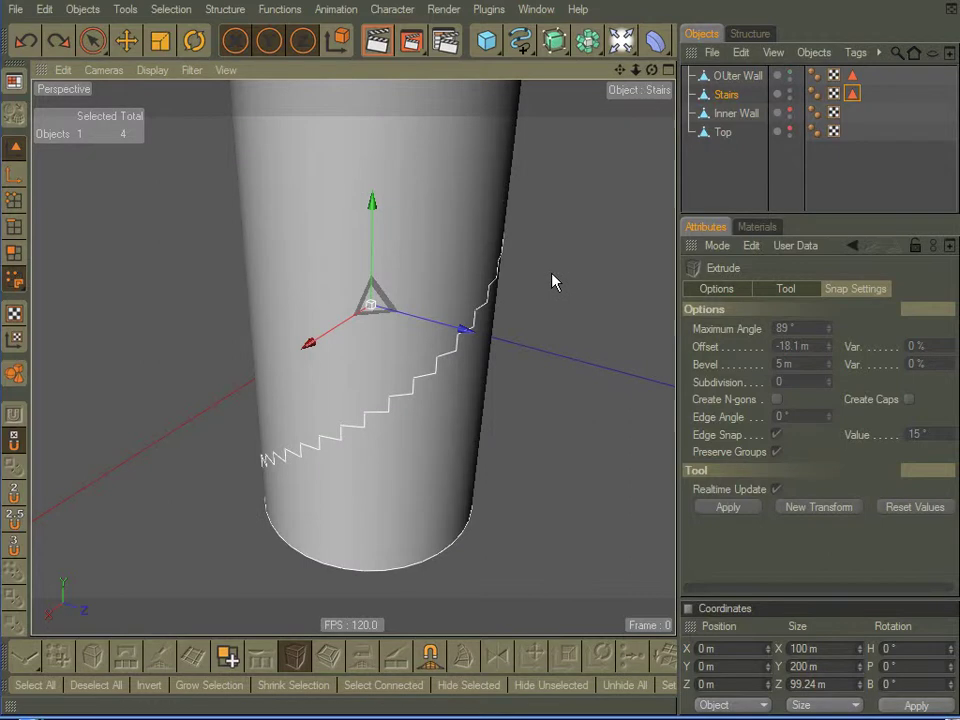
left_click_drag(576, 246, 572, 340, "alt")
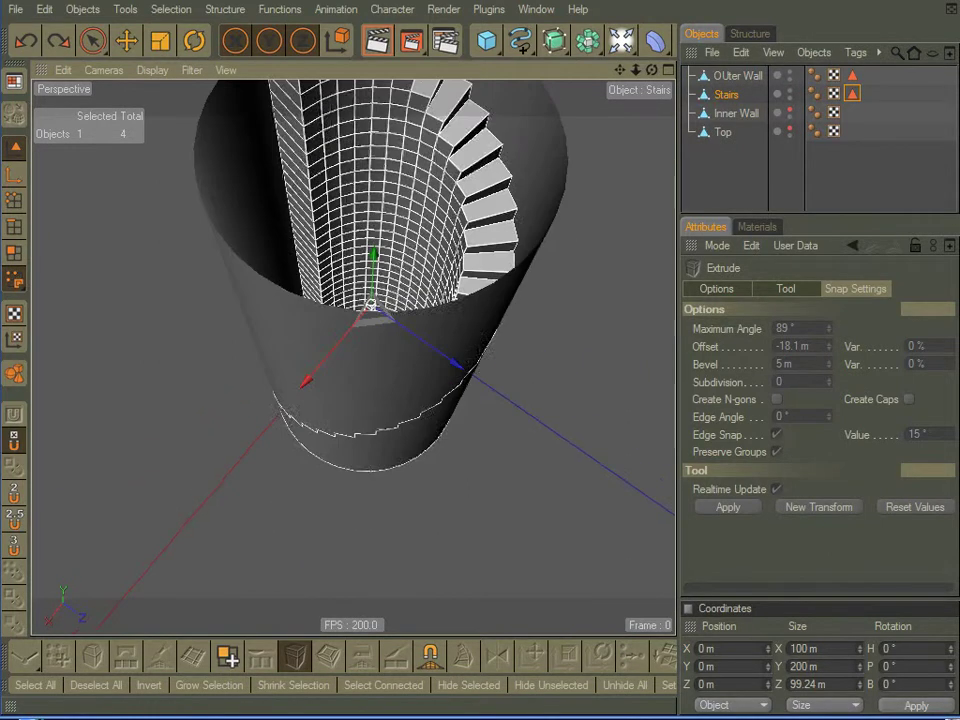
key("ctrl+z")
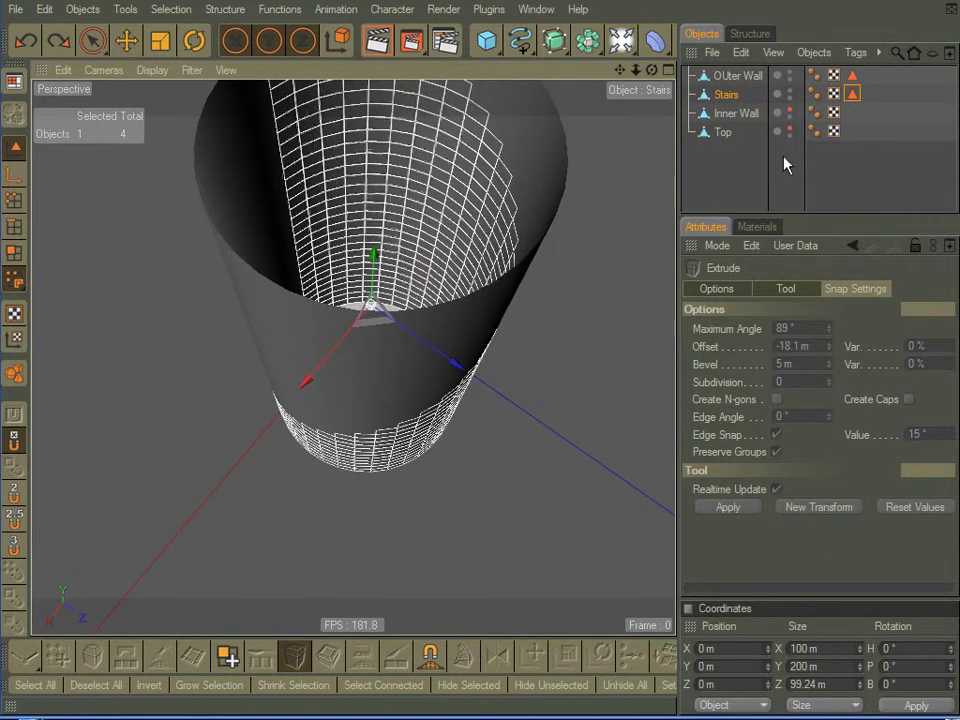
Step: Reactivate Stairs in polygon mode with Live Selection and delete its polygon selection tag
left_click(748, 165)
left_click(898, 97)
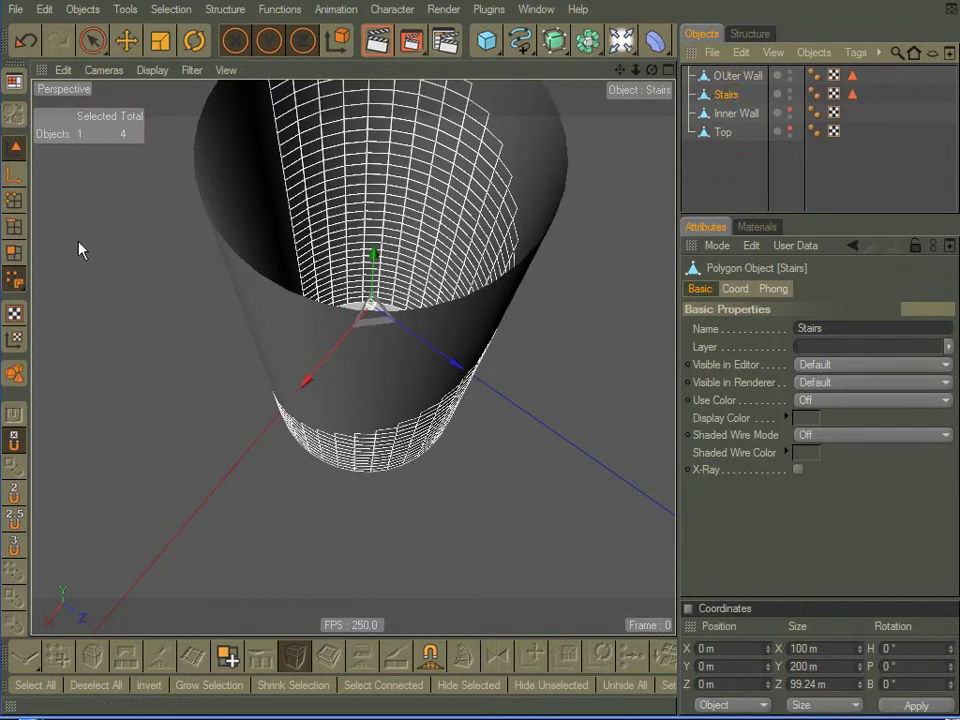
left_click(92, 40)
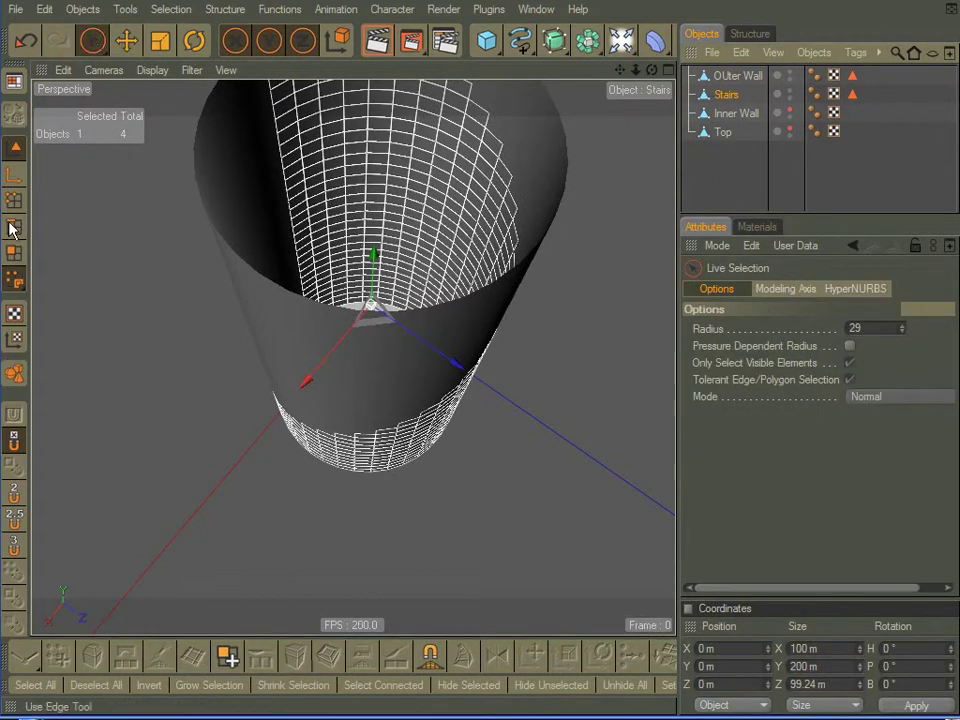
left_click(13, 254)
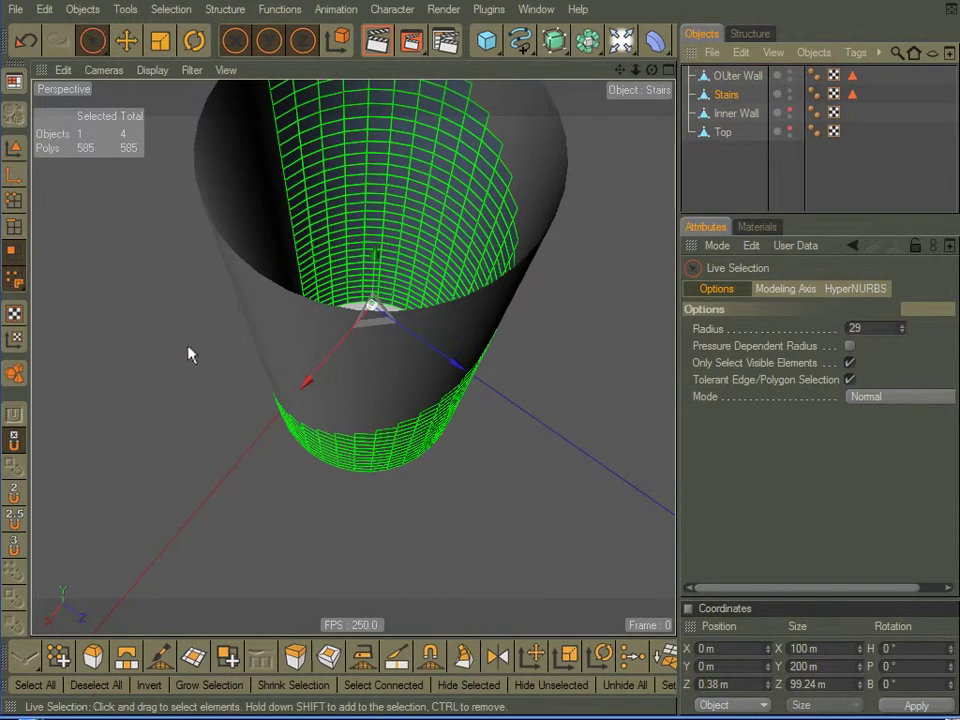
left_click_drag(199, 371, 208, 342, "alt")
left_click(852, 95)
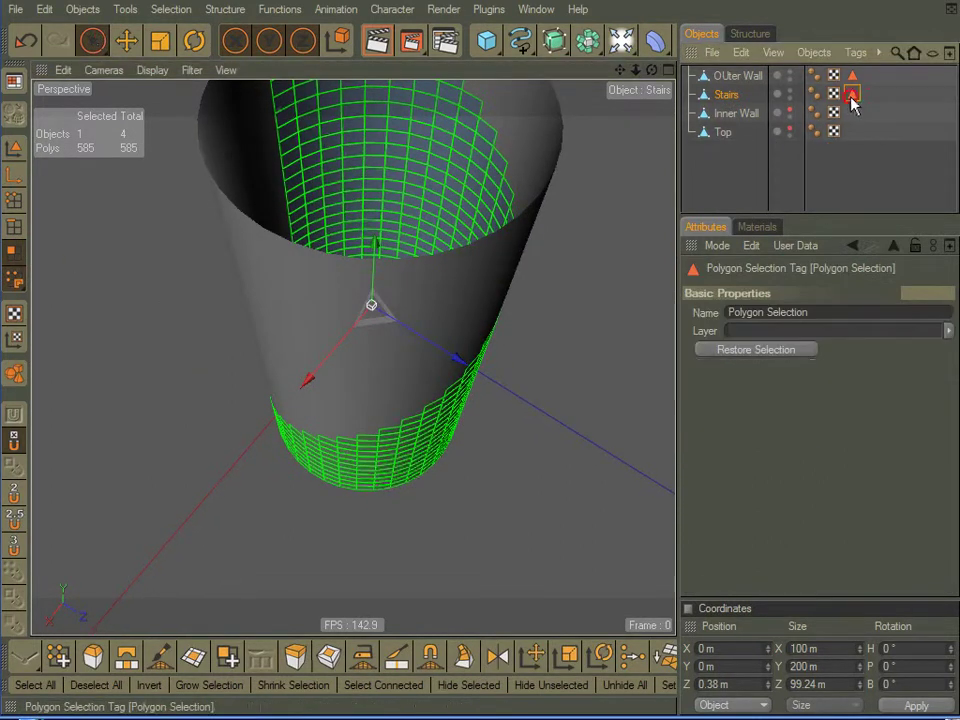
left_click(726, 94)
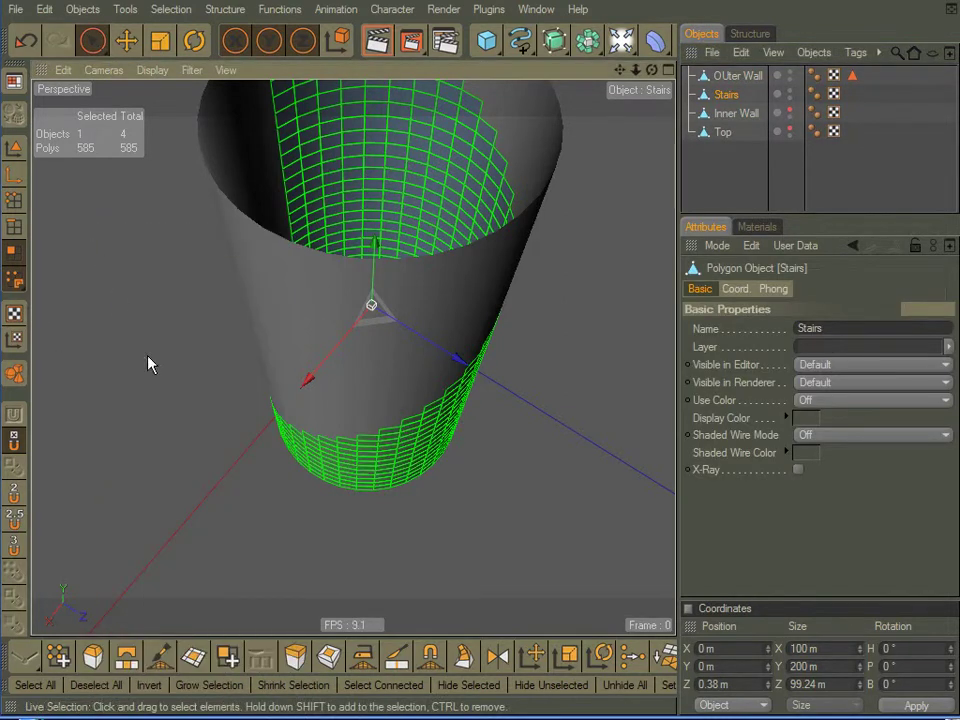
Step: Extrude the Stairs polygons inward with an offset of about -20.6 m and hide the outer wall in the editor
right_click(141, 328)
left_click(188, 521)
left_click_drag(175, 444, 154, 444)
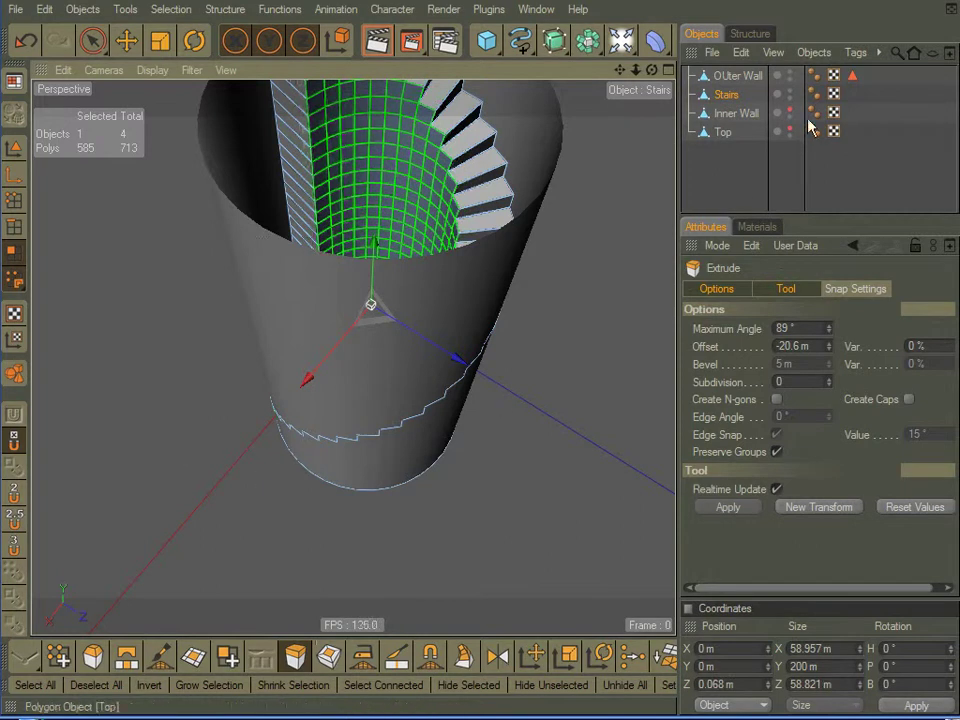
left_click(789, 75)
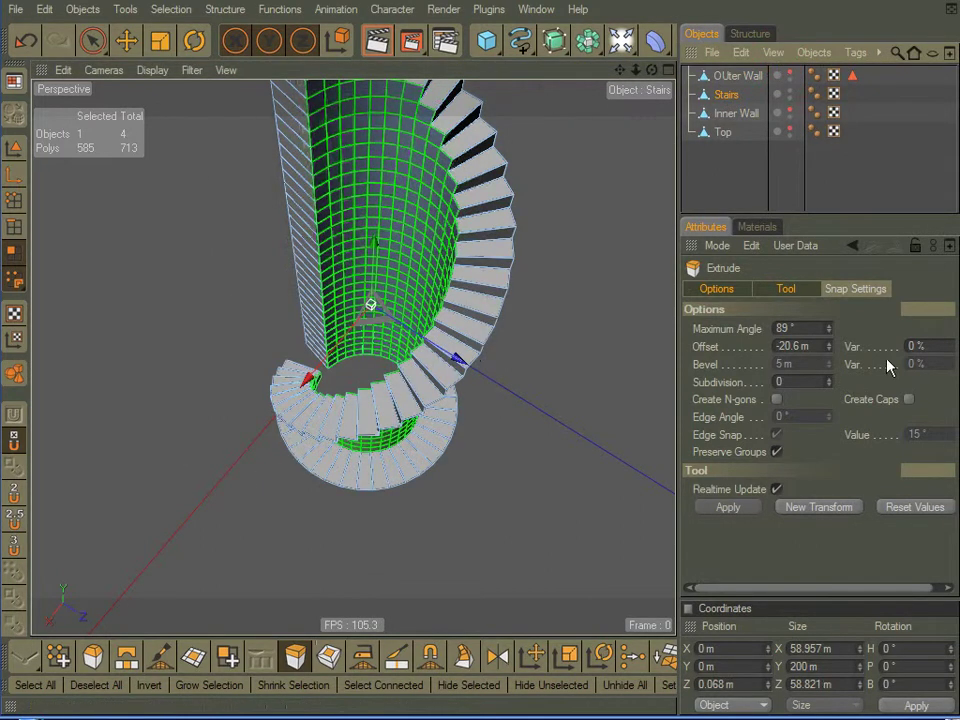
Step: Try Create Caps on and off for the inward Stairs extrusion, and undo the resulting extra extrusion
left_click(906, 399)
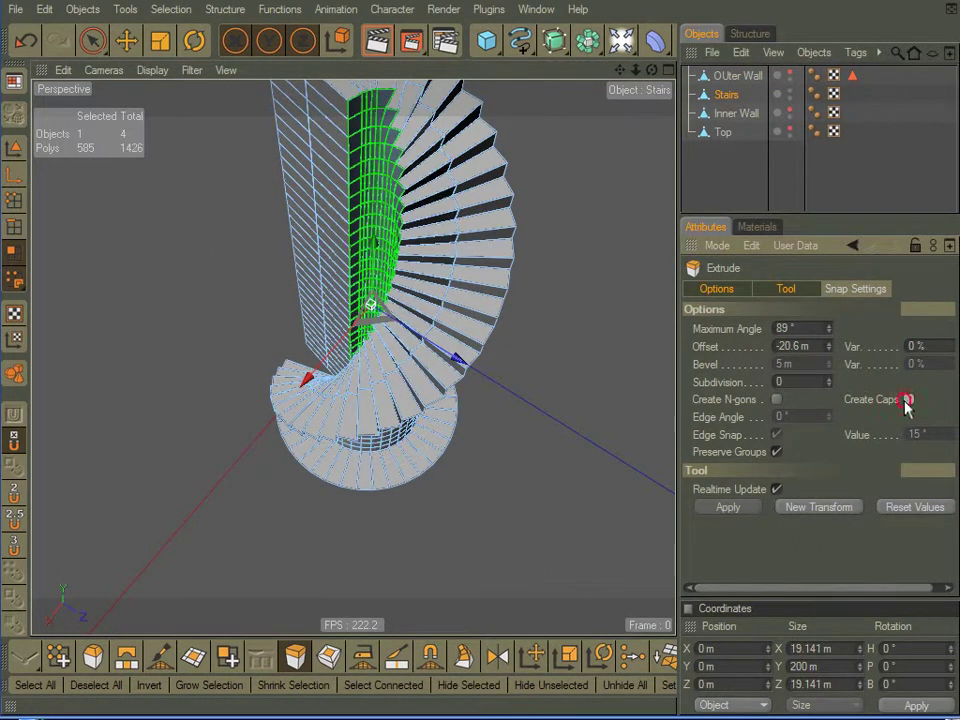
left_click(906, 399)
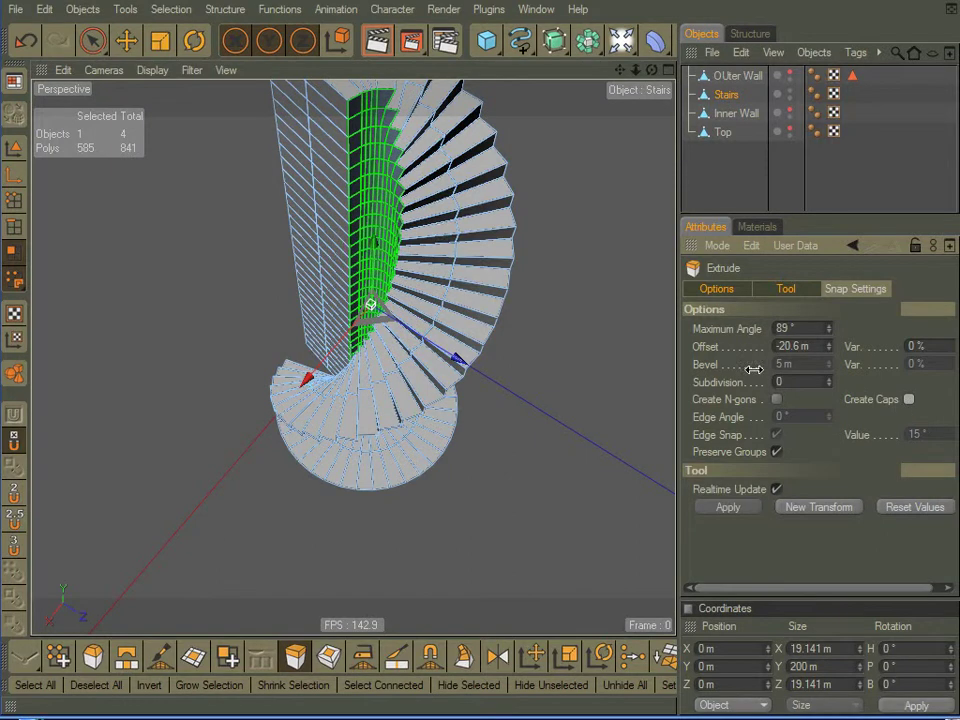
left_click(38, 39)
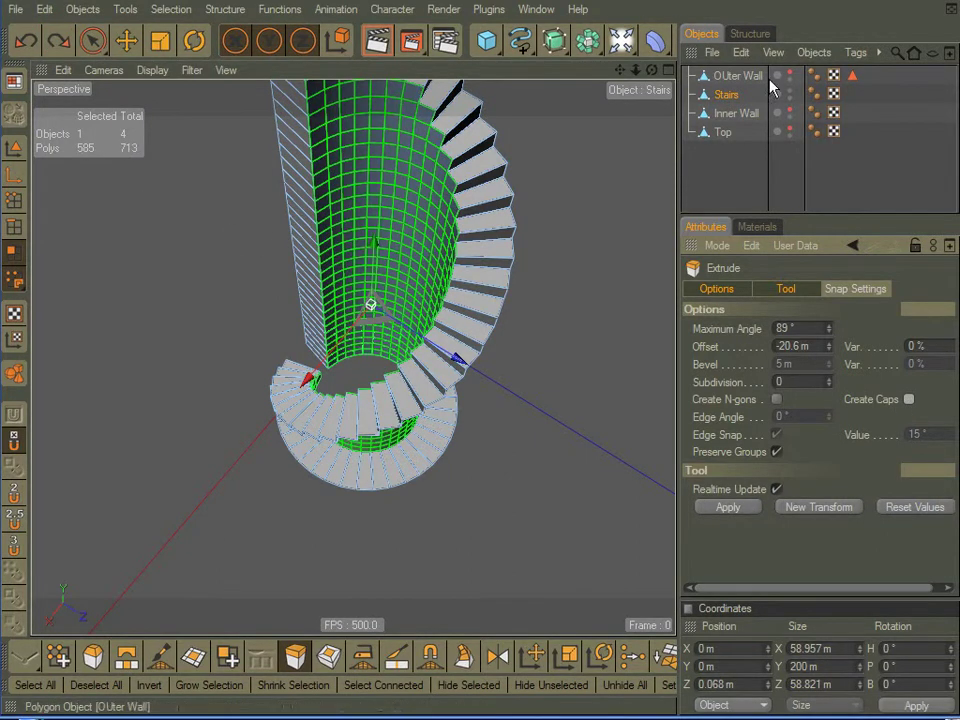
Step: In object mode with Live Selection, make the outer and inner walls visible in the editor and activate Inner Wall
left_click(14, 147)
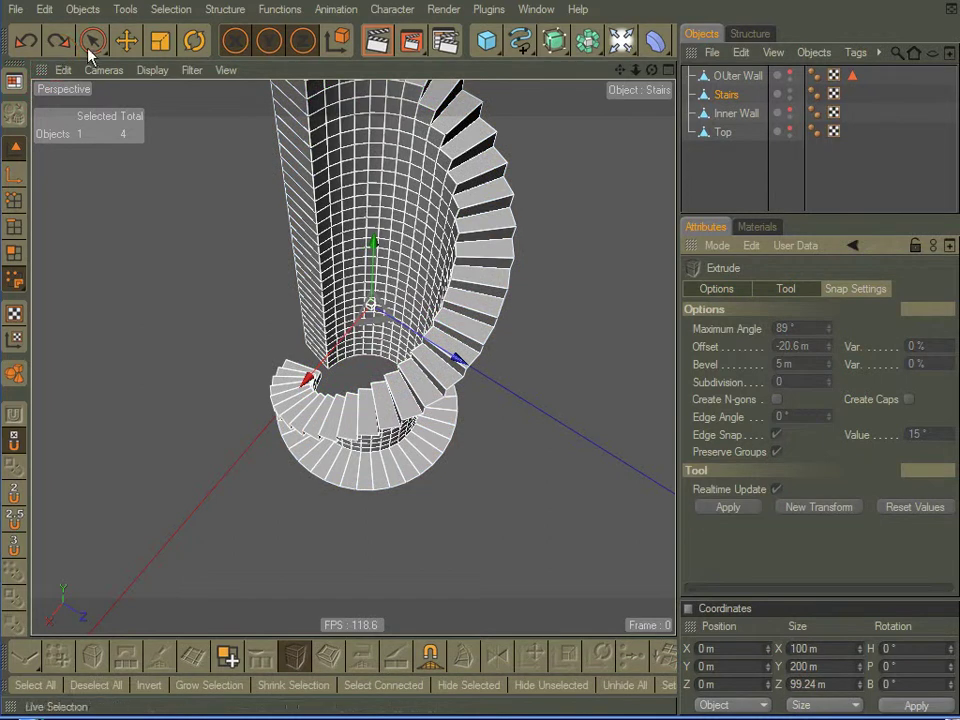
left_click(92, 40)
left_click(789, 71)
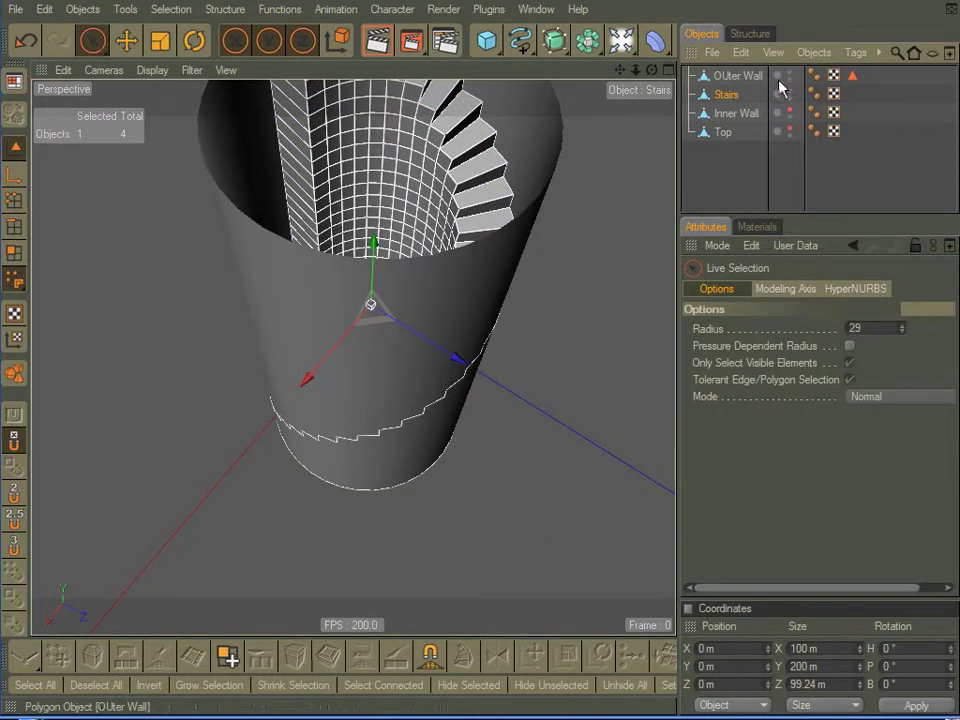
left_click_drag(521, 341, 485, 335, "alt")
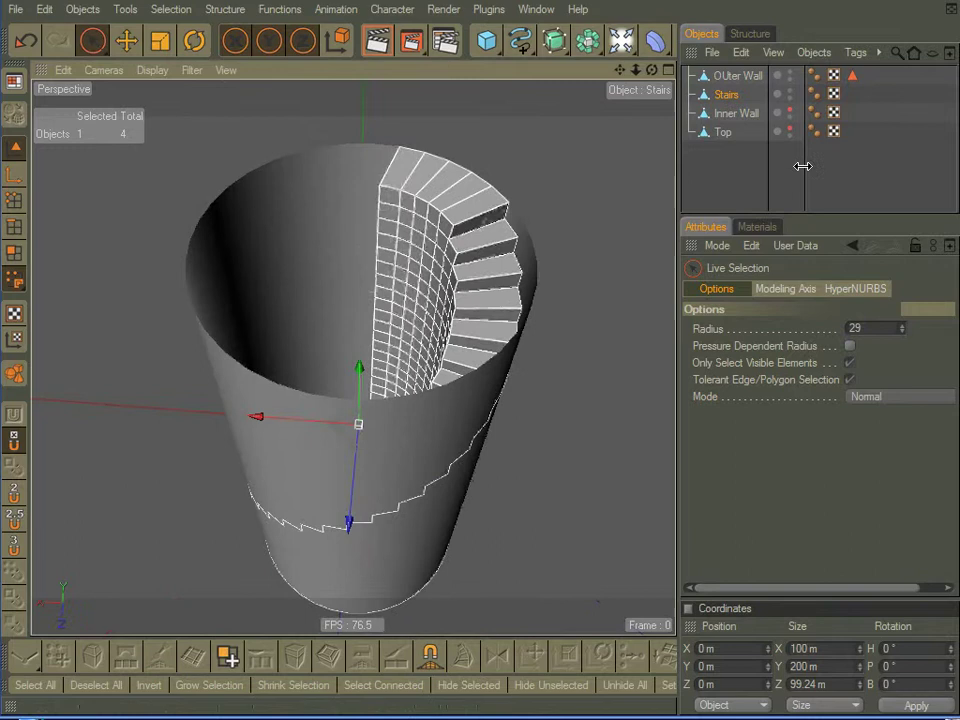
left_click(789, 112)
left_click(736, 113)
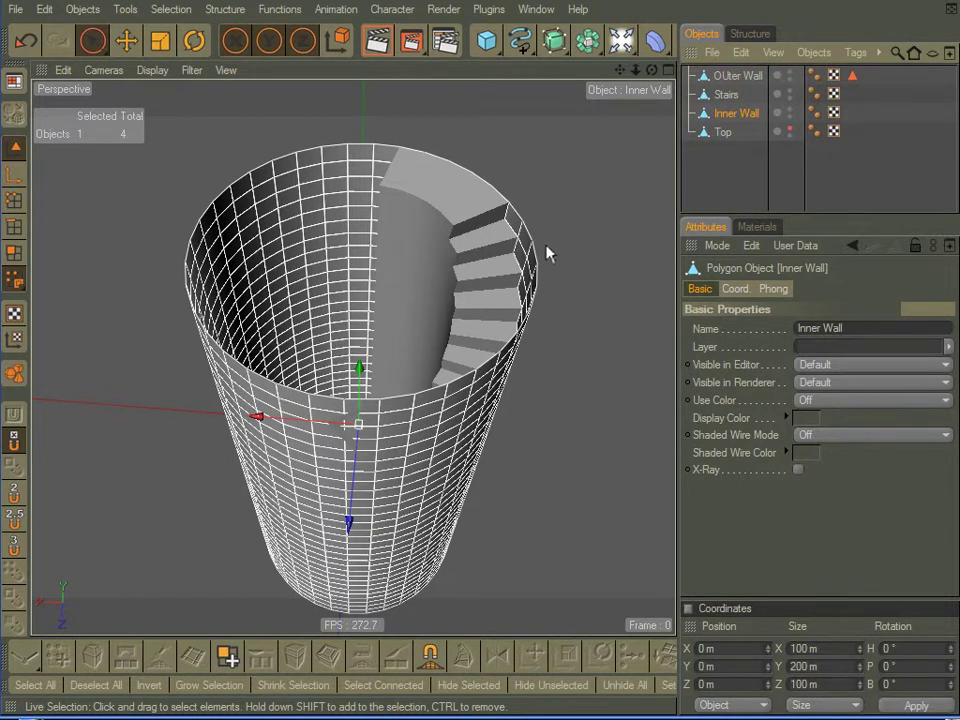
Step: In the Top view with the outer wall hidden, scale Inner Wall down uniformly to about 61.9 m in diameter
middle_click(358, 280)
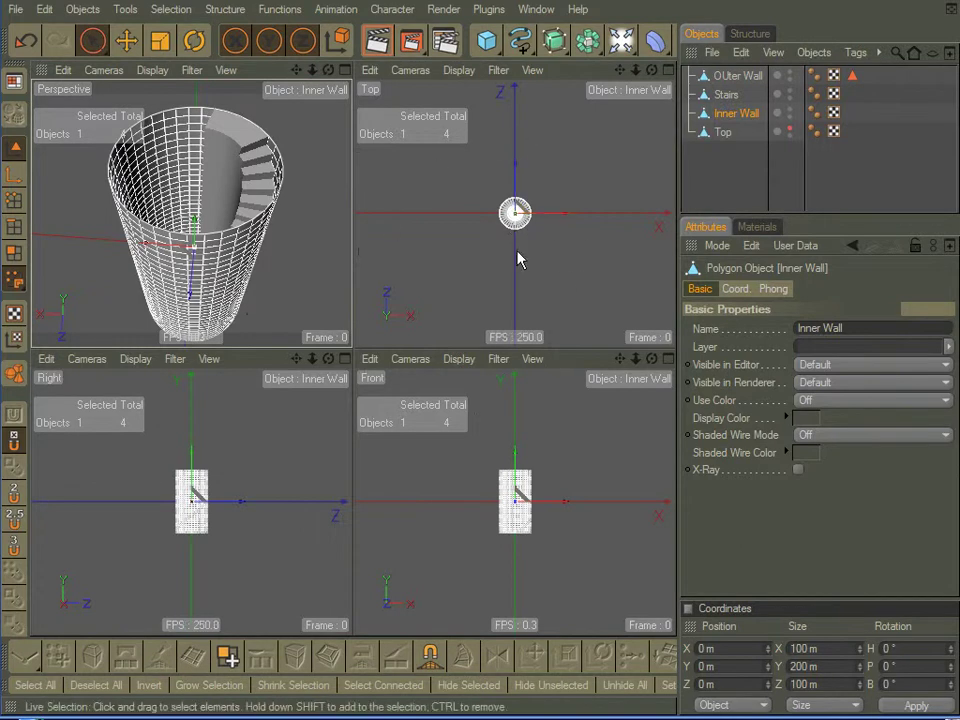
middle_click(490, 205)
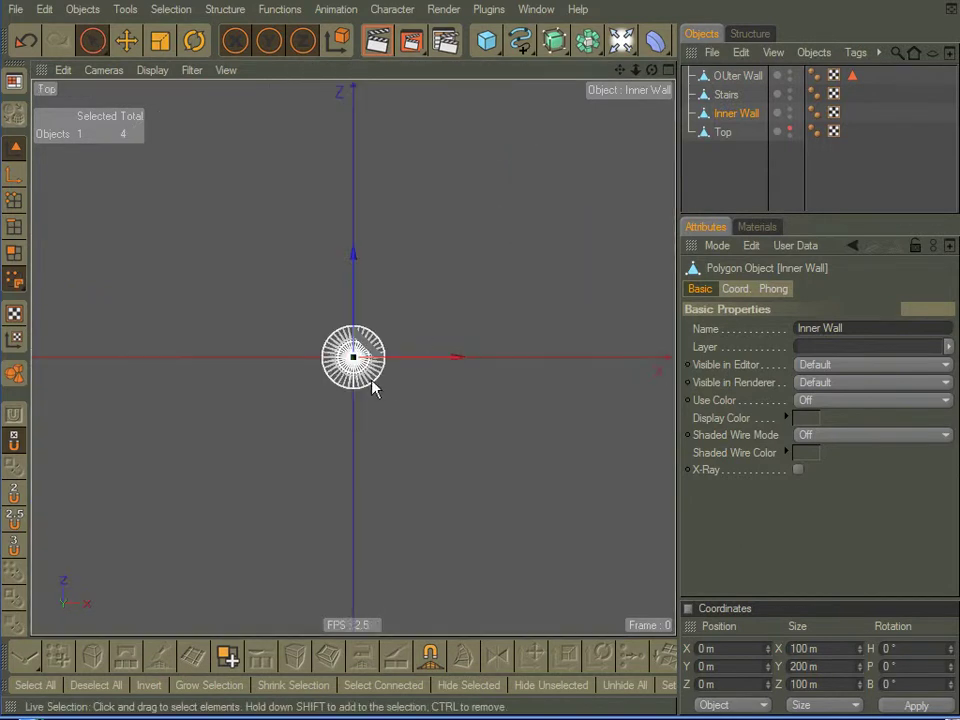
scroll(321, 429, "up", 6)
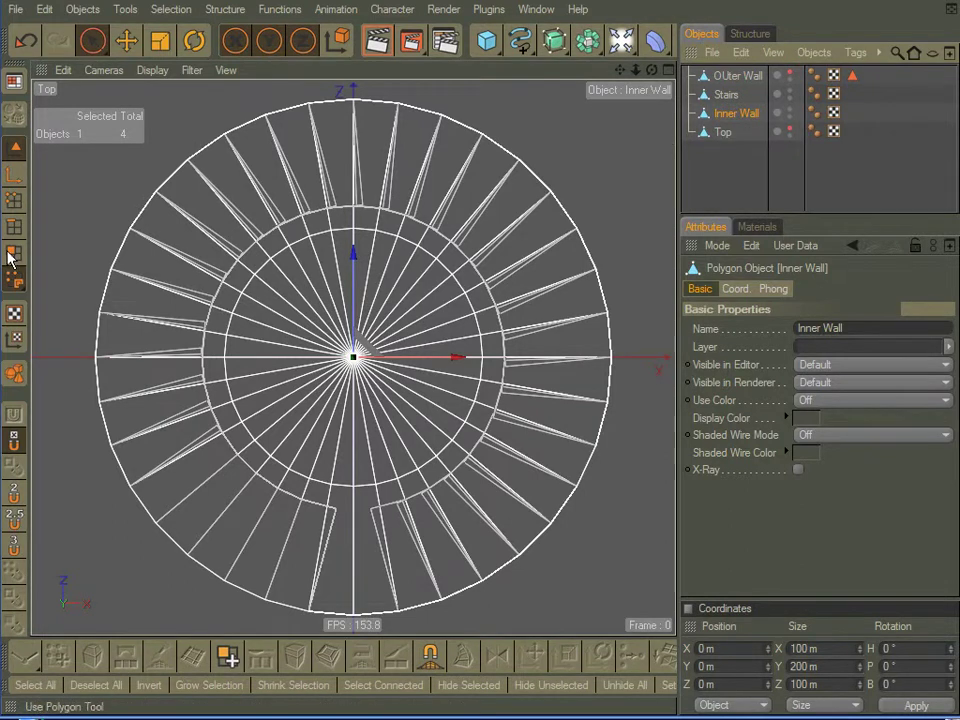
left_click(160, 40)
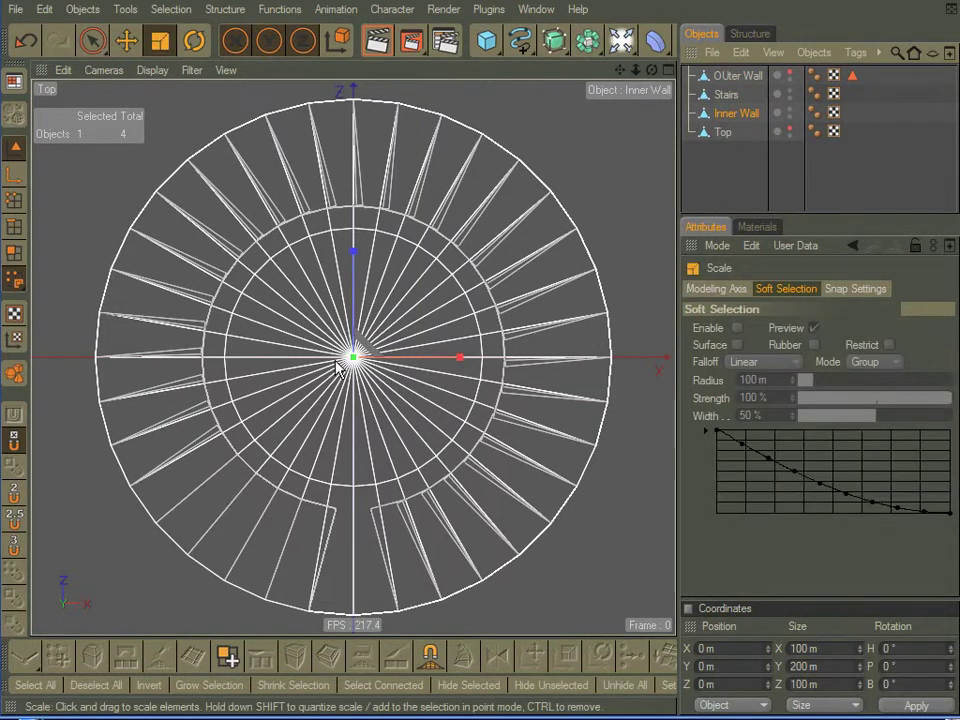
left_click_drag(466, 352, 410, 352)
Step: Fine-tune the uniform scale of Inner Wall to about 59.7 m in diameter, matching the inner edge of the stairs
scroll(300, 210, "up", 4)
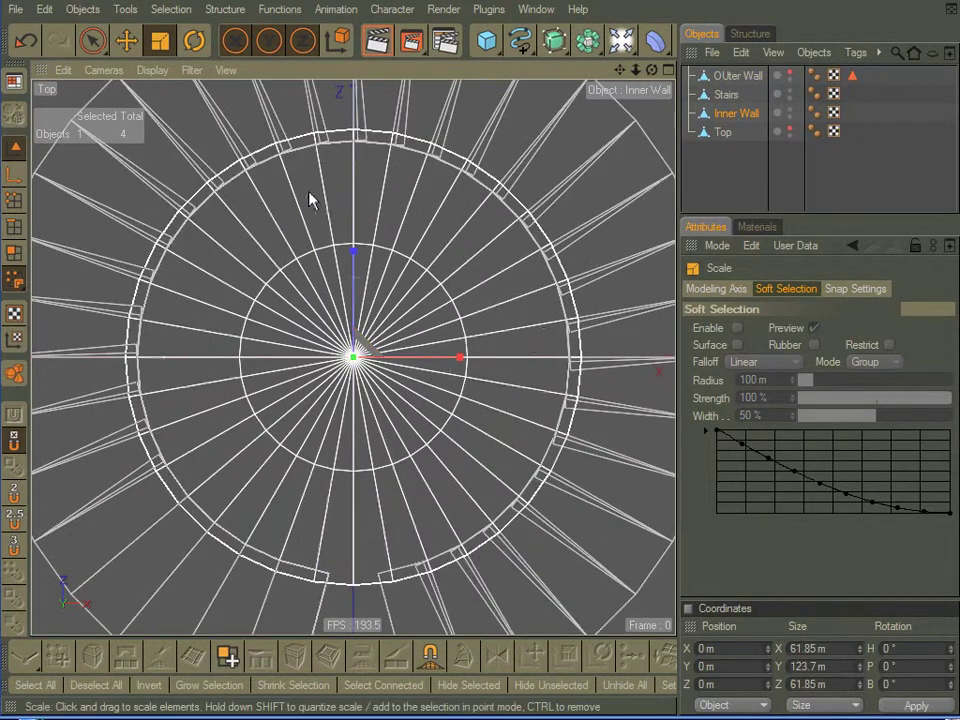
scroll(345, 195, "up", 5)
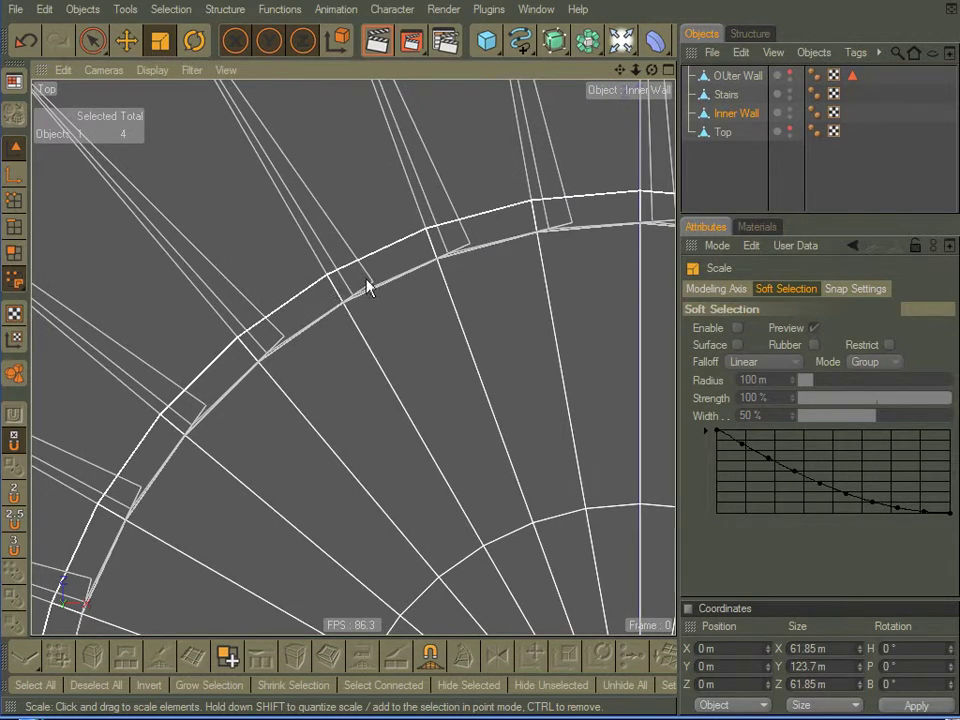
scroll(437, 300, "down", 5)
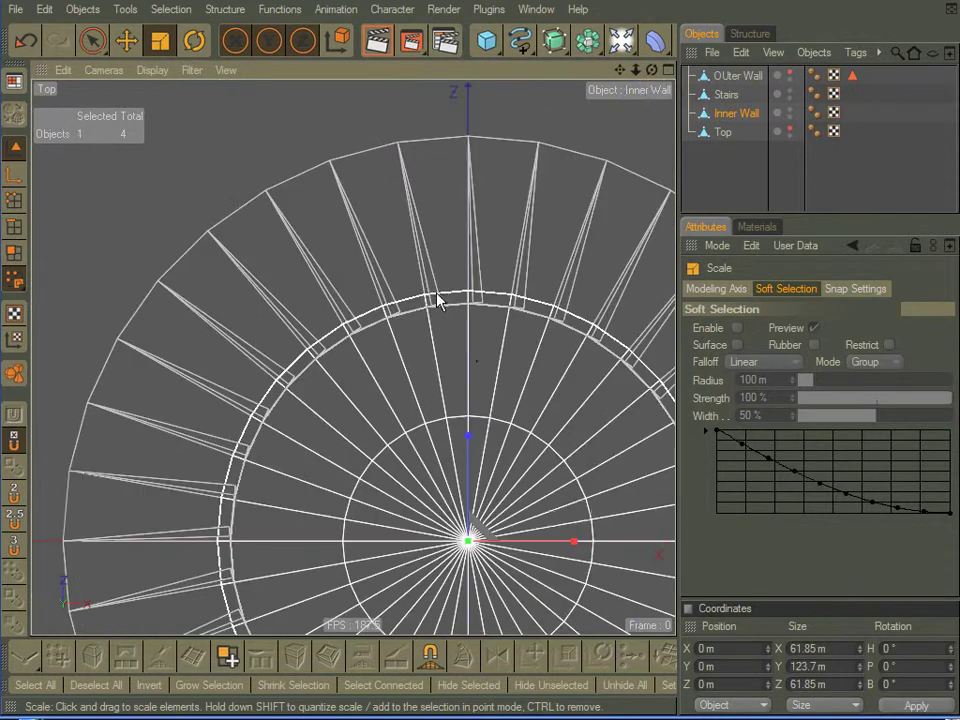
middle_click_drag(451, 392, 408, 273, "alt")
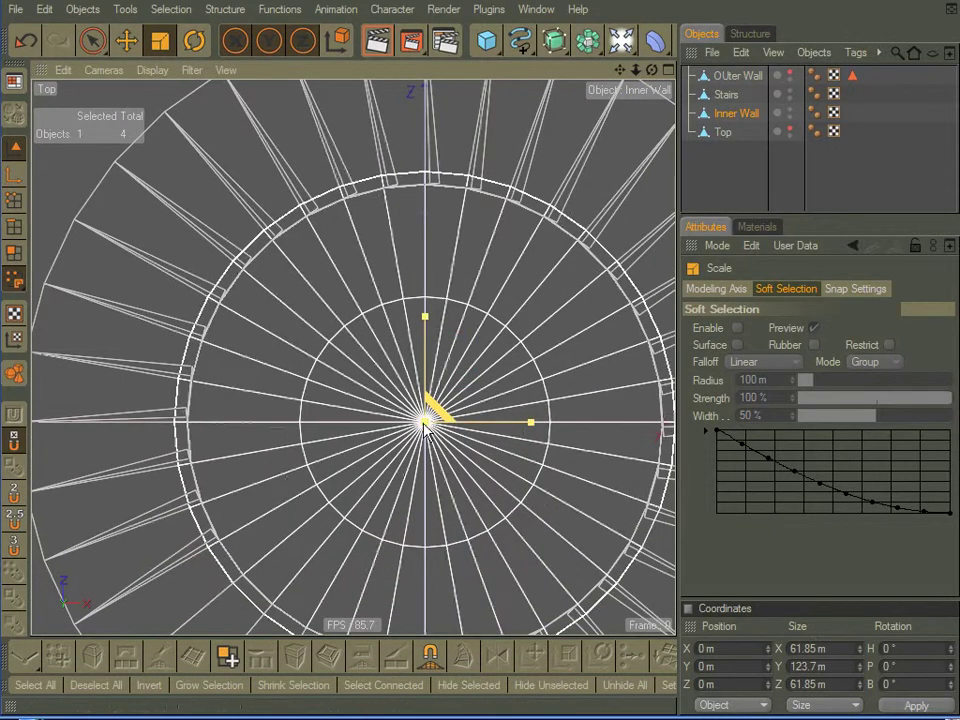
left_click_drag(425, 425, 462, 352)
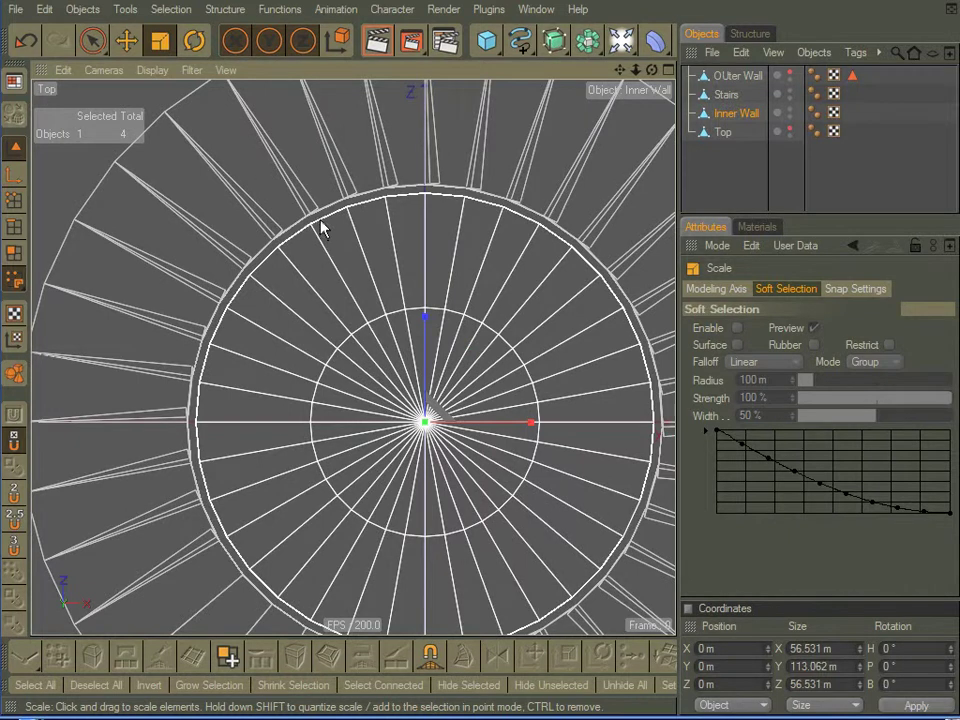
scroll(390, 380, "up", 2)
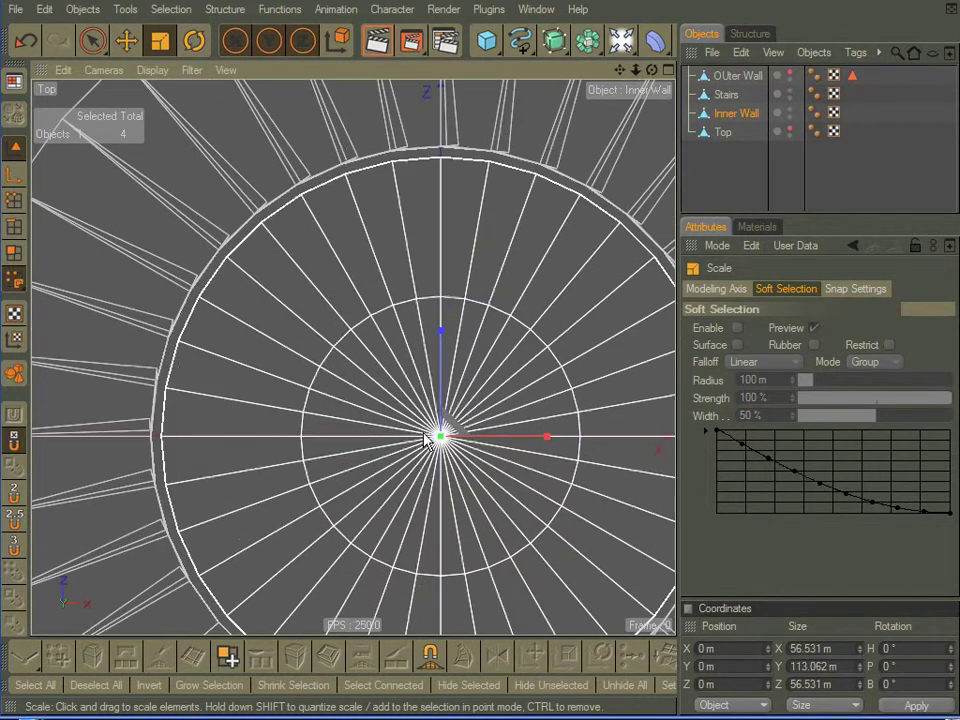
left_click_drag(440, 437, 466, 435)
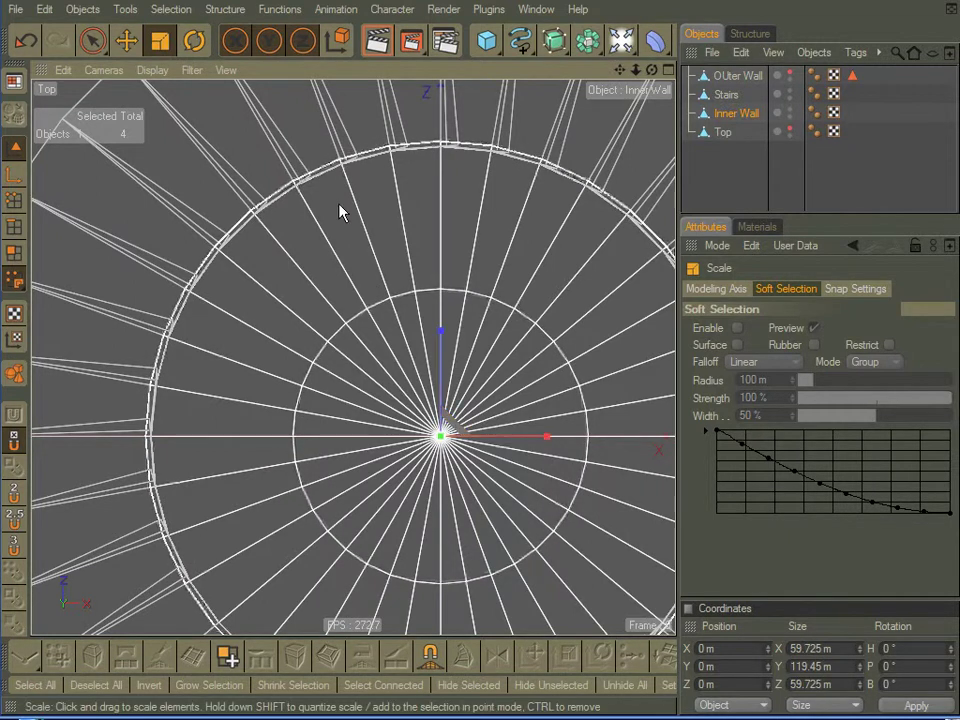
scroll(340, 344, "down", 2)
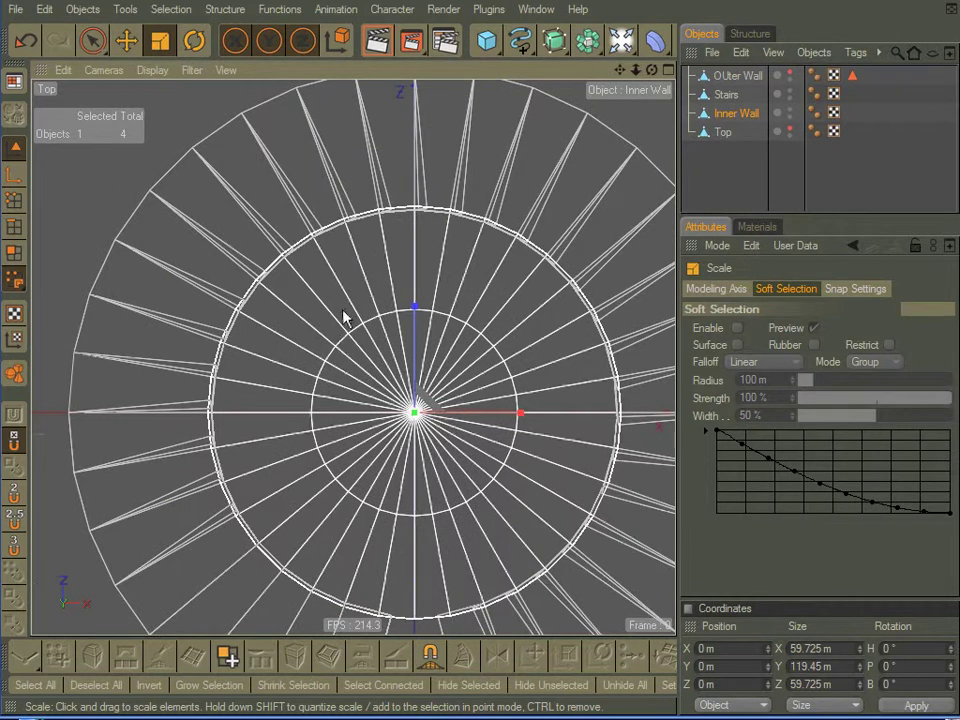
Step: Return to the Perspective view with Live Selection and set the Y size of Inner Wall to 200 m
middle_click(257, 242)
middle_click(256, 240)
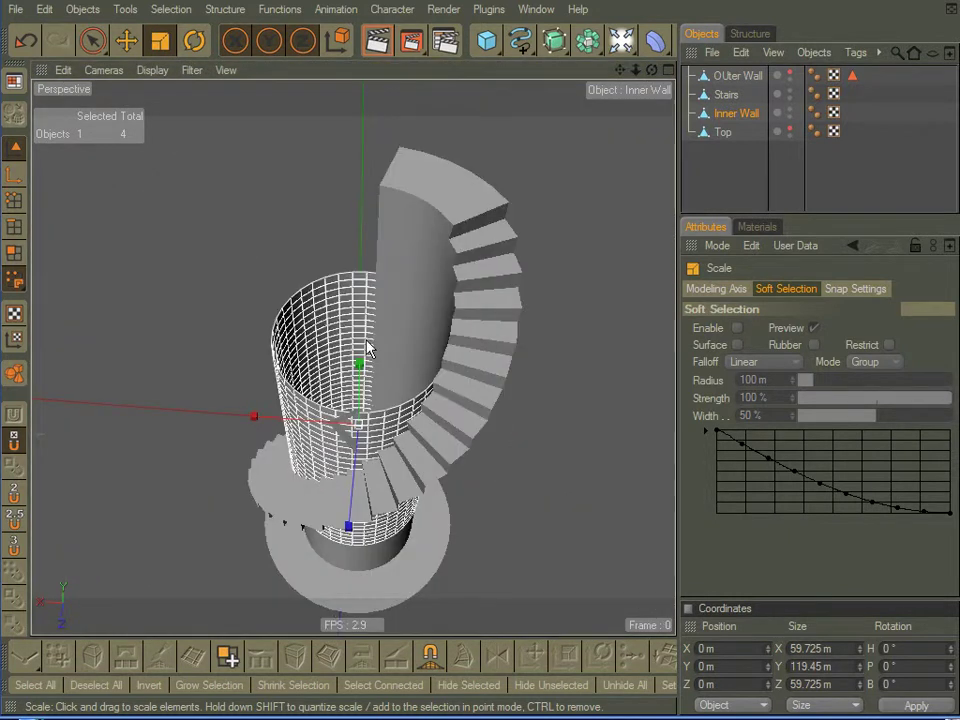
left_click_drag(229, 394, 375, 450, "alt")
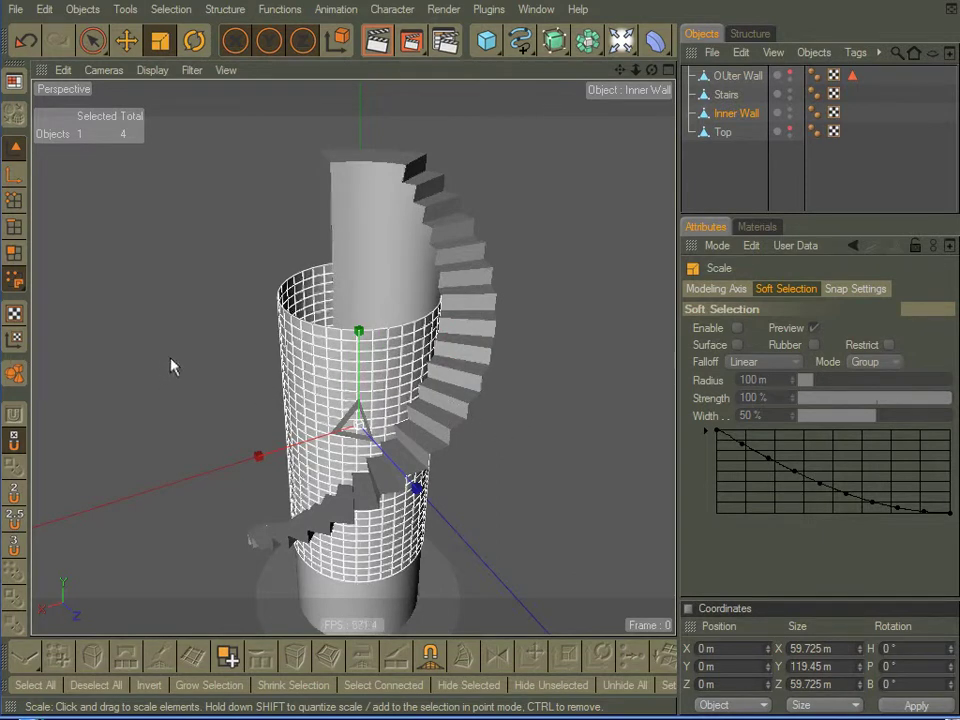
left_click_drag(172, 367, 182, 440, "alt")
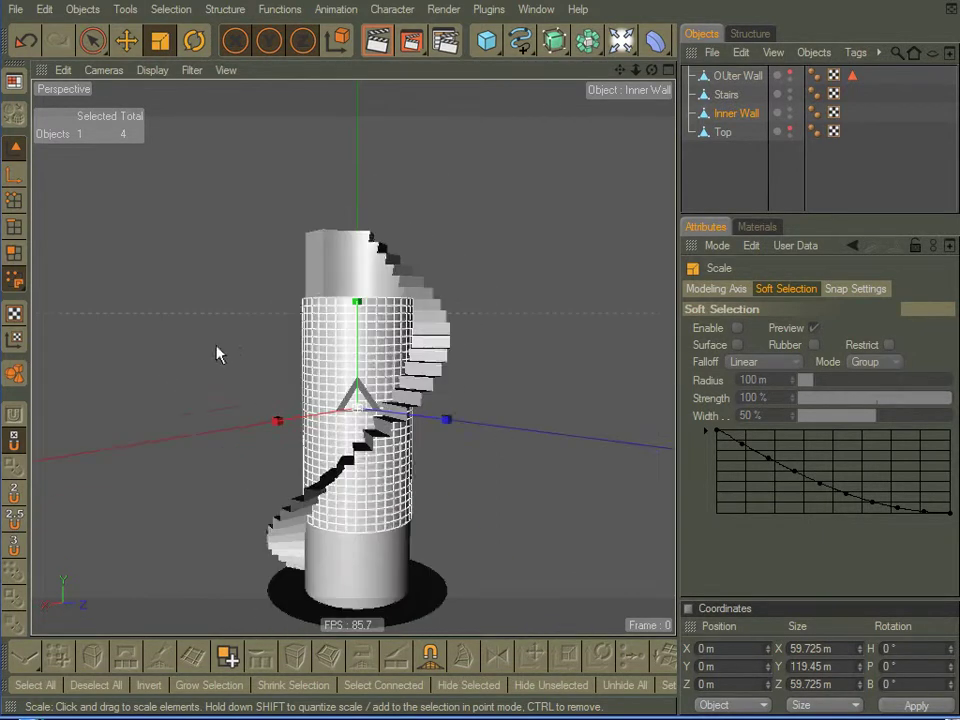
middle_click_drag(169, 372, 176, 320, "alt")
left_click_drag(176, 320, 78, 261, "alt")
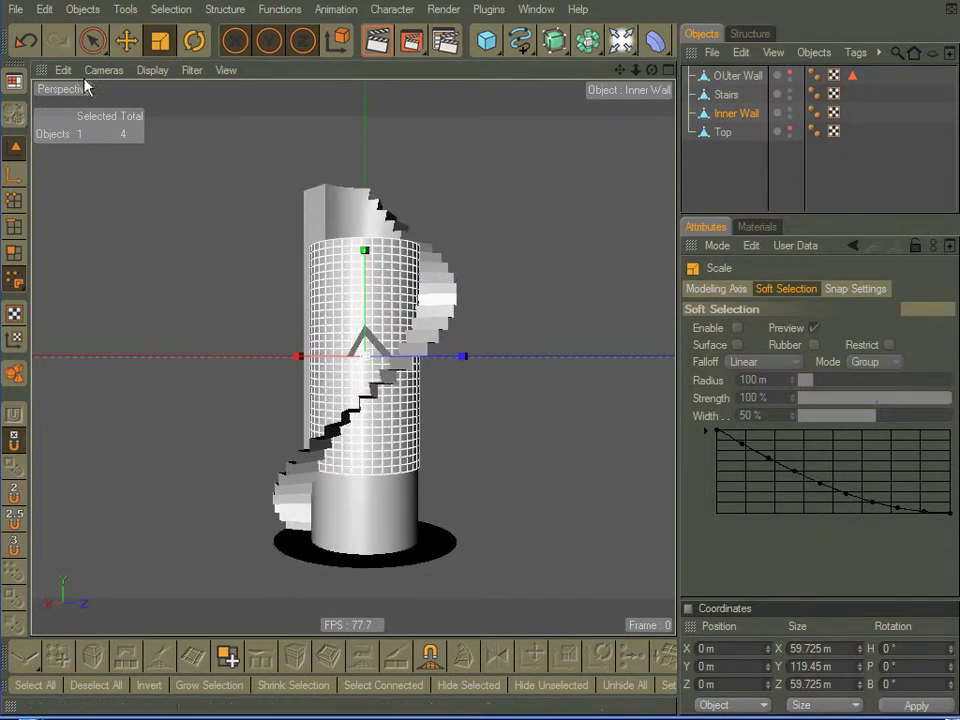
left_click(94, 44)
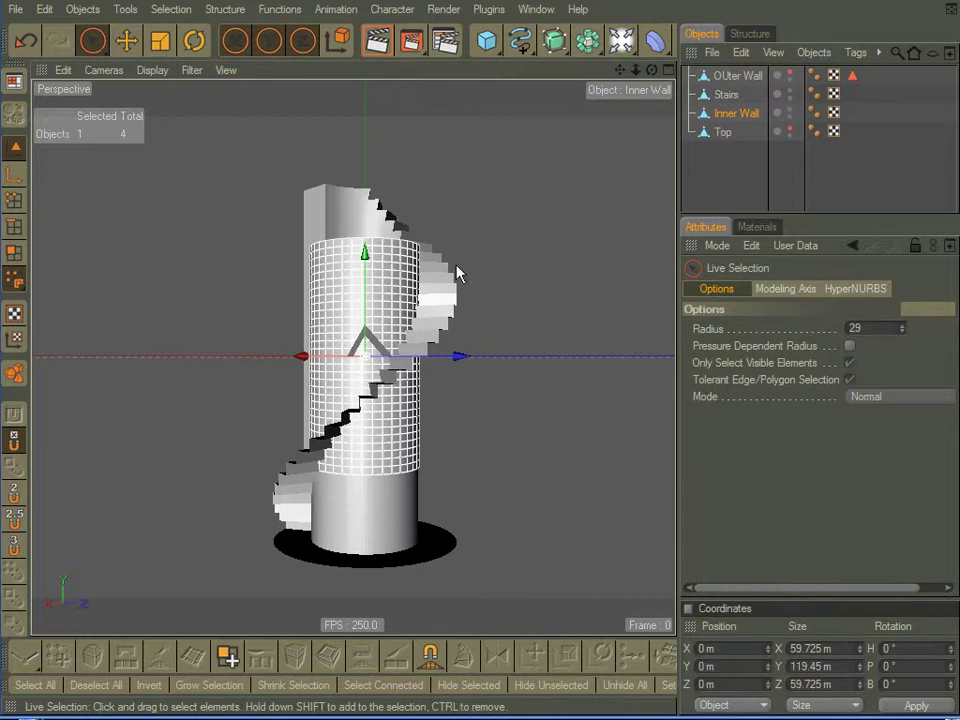
left_click_drag(467, 276, 452, 245, "alt")
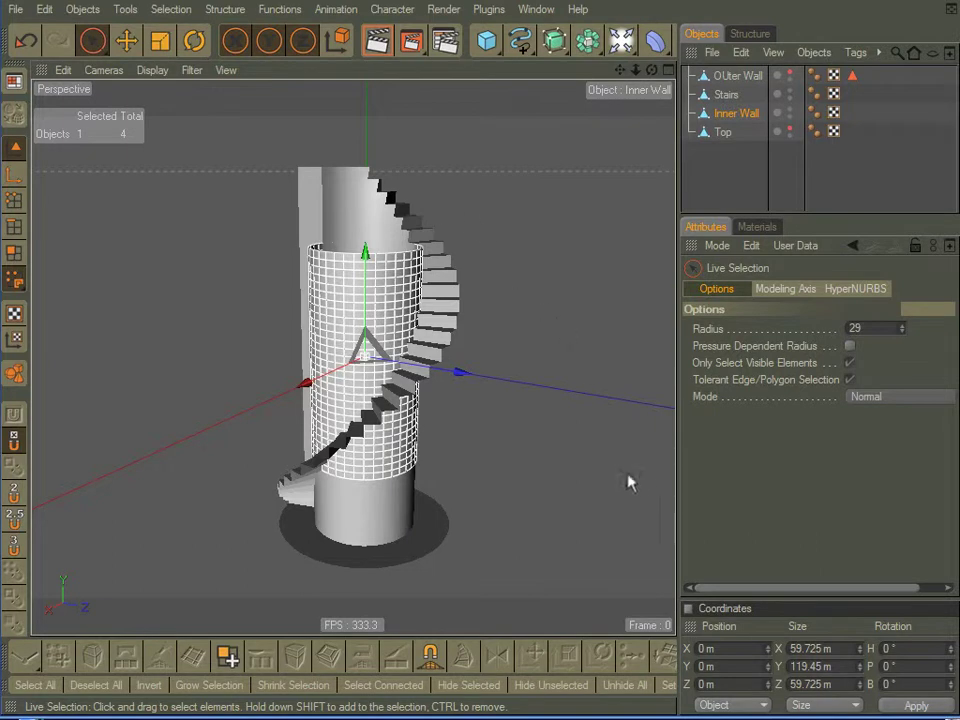
double_click(838, 665)
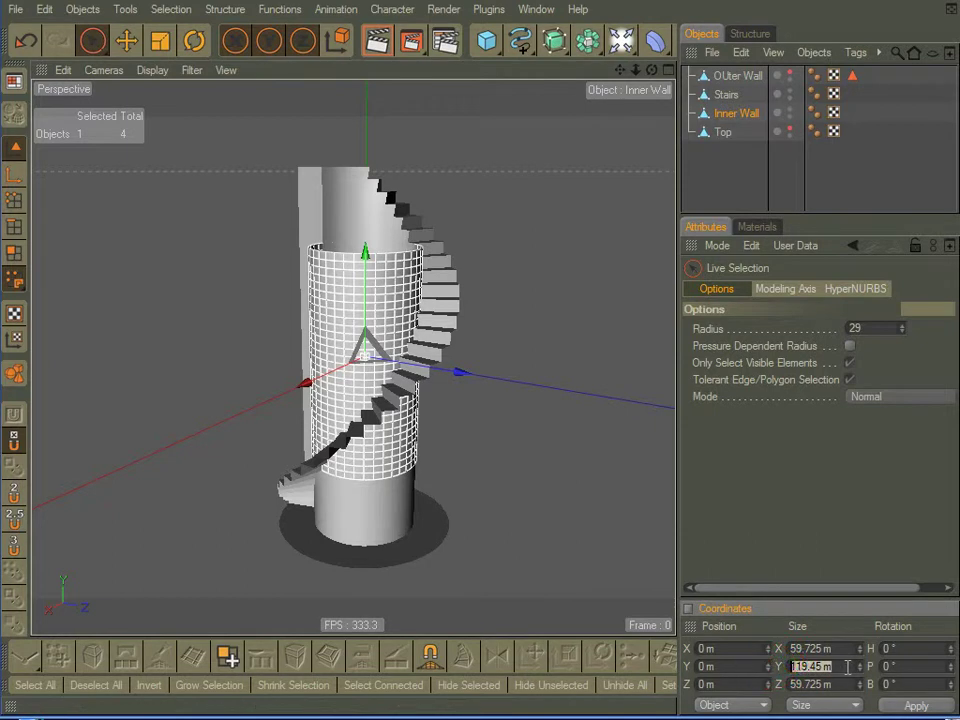
key("Return")
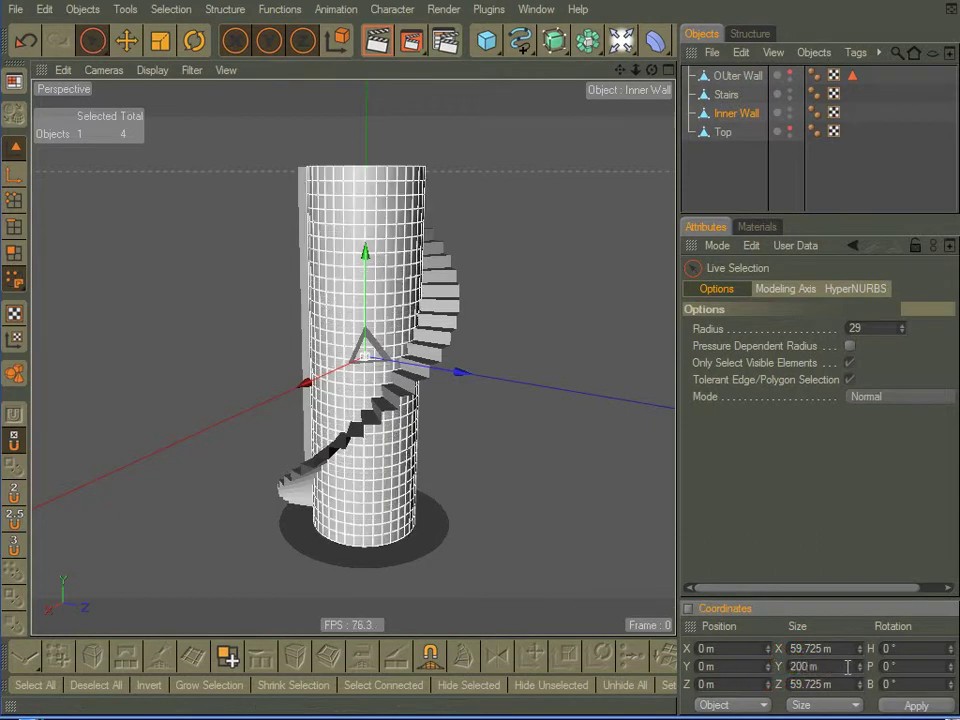
Step: Examine from several angles, including inside the tower, how the inner wall meets the inner ends of the stairs
left_click_drag(474, 338, 422, 387, "alt")
scroll(452, 398, "down", 2)
scroll(505, 424, "up", 3)
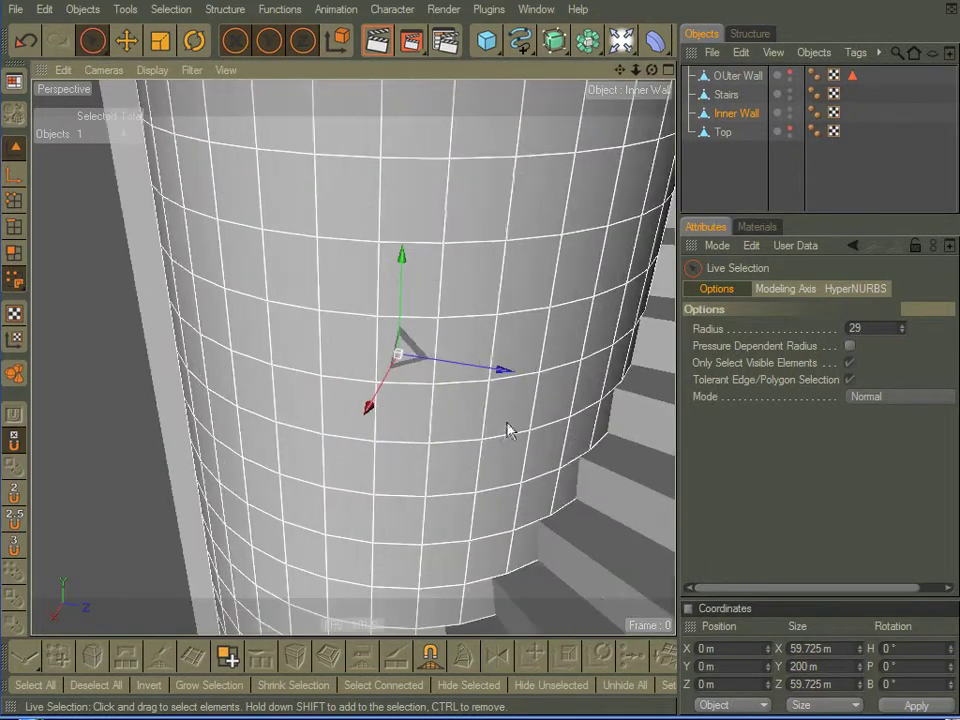
middle_click_drag(507, 422, 499, 421, "alt")
left_click_drag(499, 421, 465, 348, "alt")
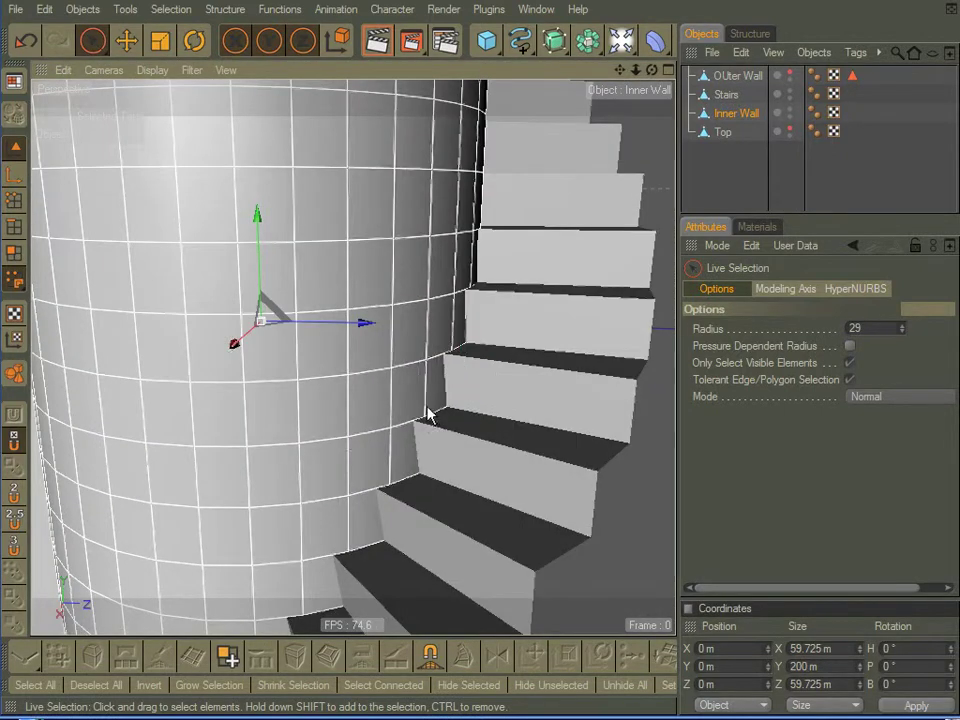
left_click_drag(427, 413, 408, 204, "alt")
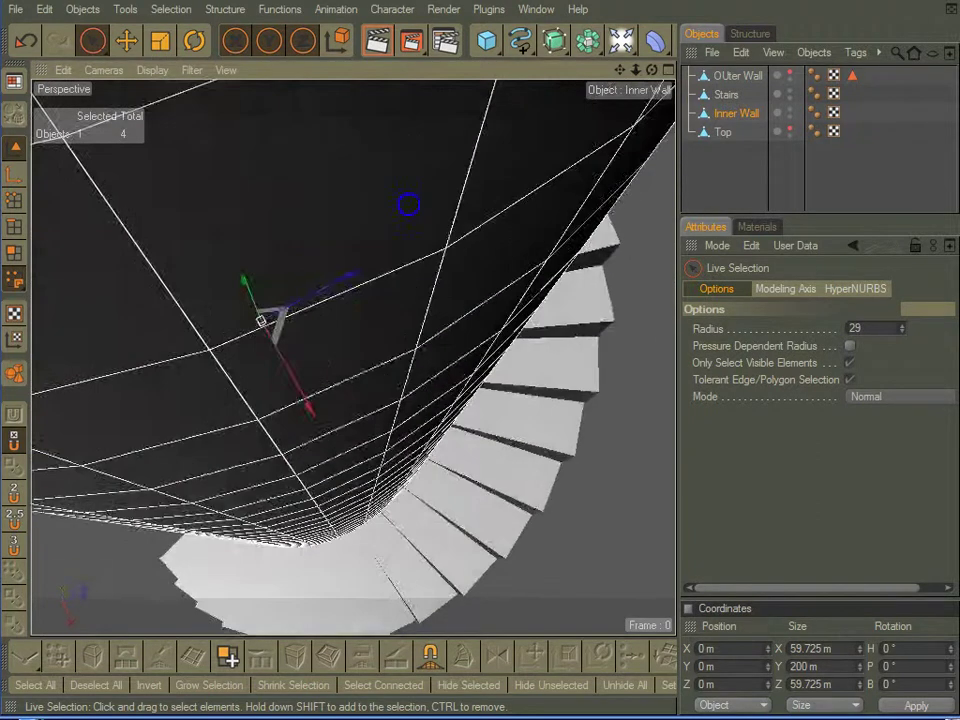
scroll(408, 204, "up", 4)
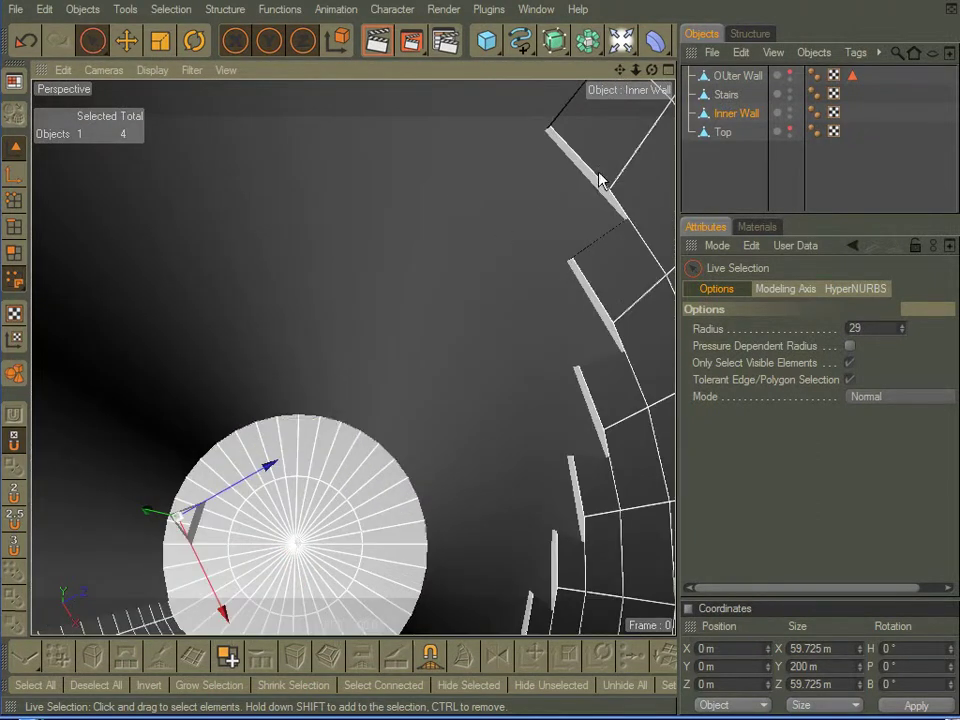
scroll(441, 310, "down", 4)
left_click_drag(440, 310, 411, 390, "alt")
scroll(480, 350, "down", 2)
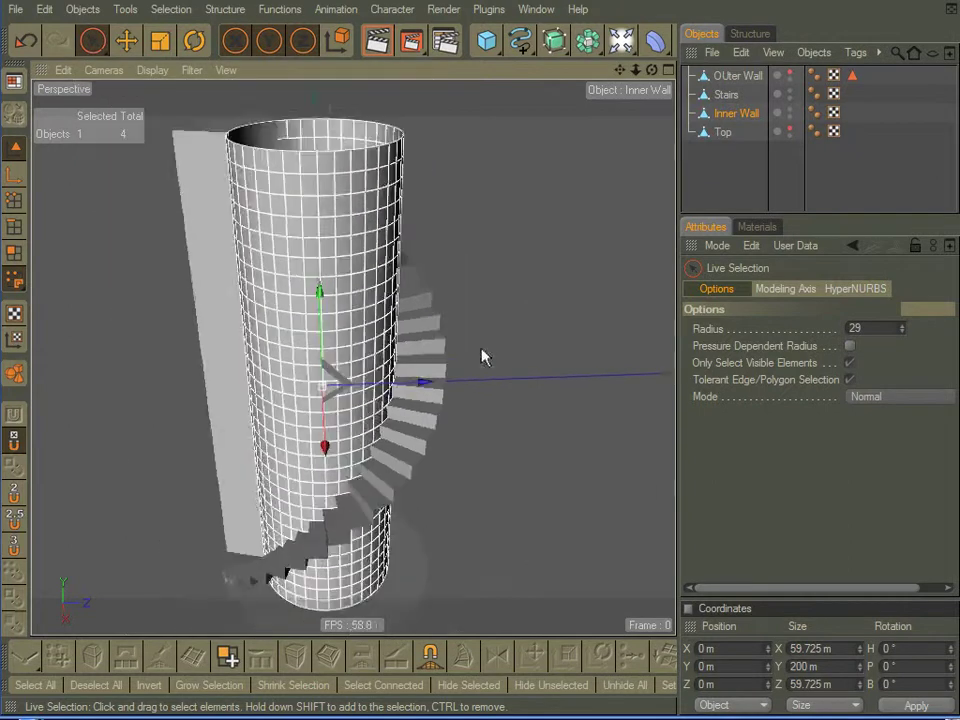
Step: Make the outer wall and Top visible in the editor, and activate Top with its disc in view
left_click_drag(481, 357, 478, 300, "alt")
left_click(790, 75)
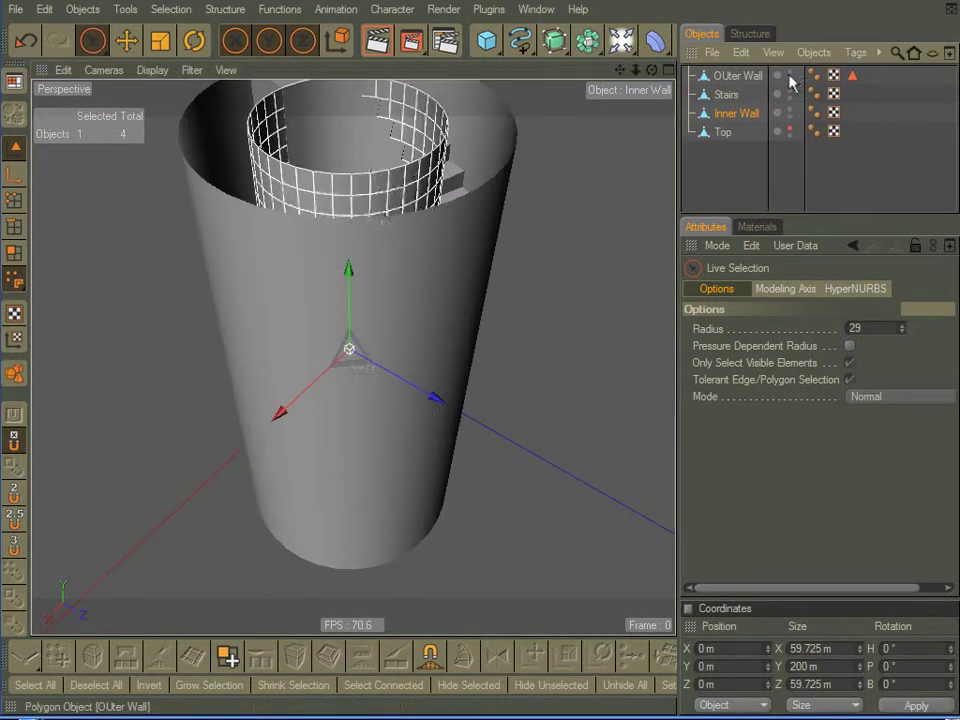
left_click(790, 132)
left_click(724, 132)
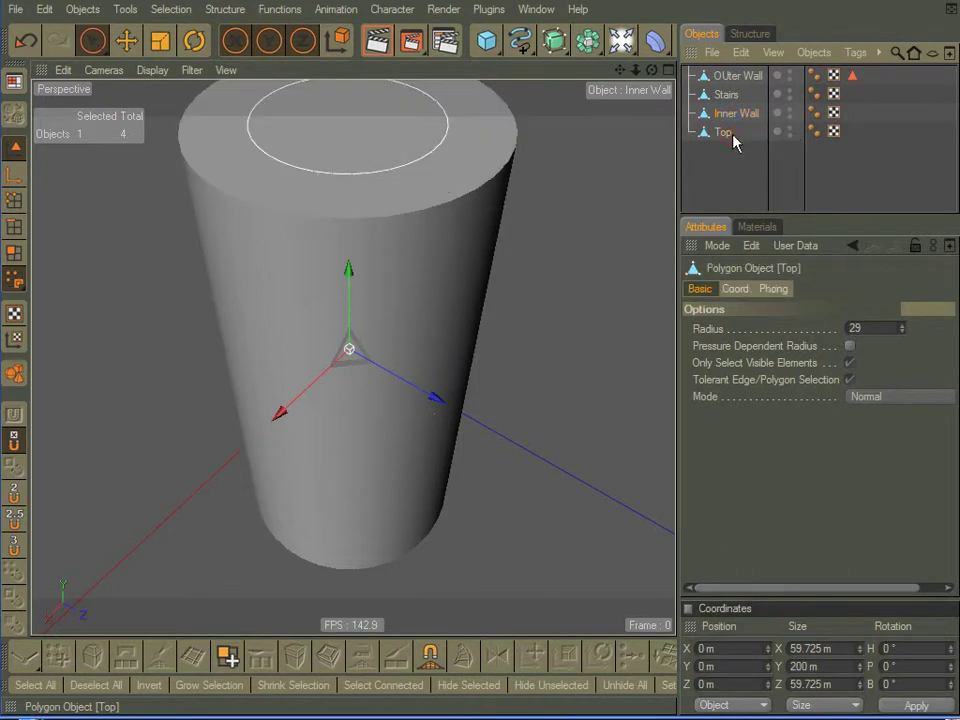
left_click_drag(440, 365, 470, 320, "alt")
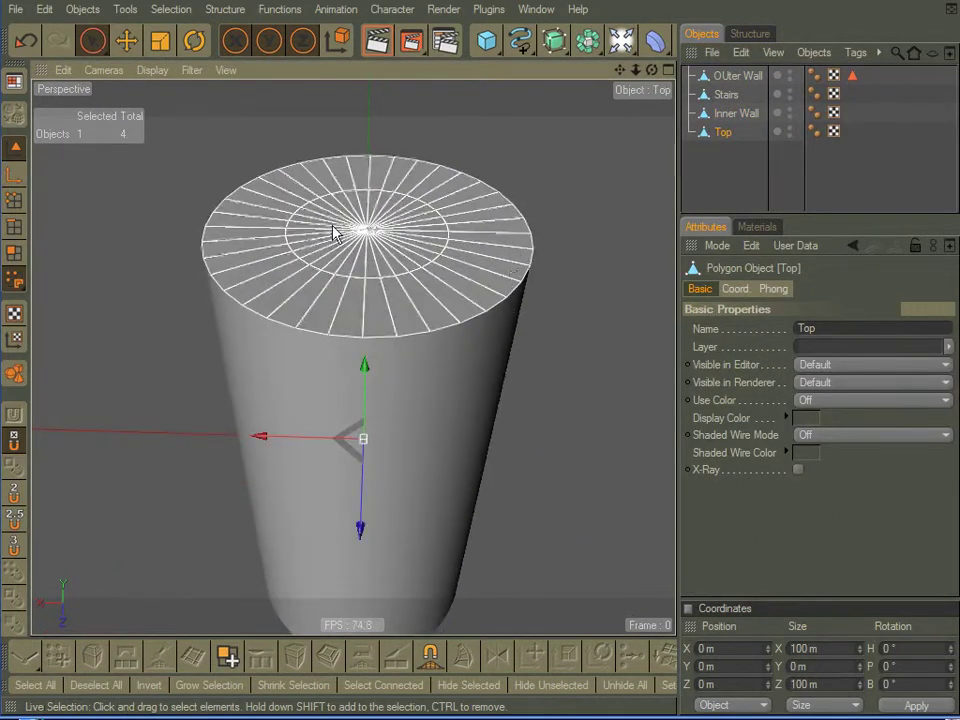
Step: Turn on X-Ray display for the Perspective view and activate the outer wall to see the stairs through it
left_click(152, 71)
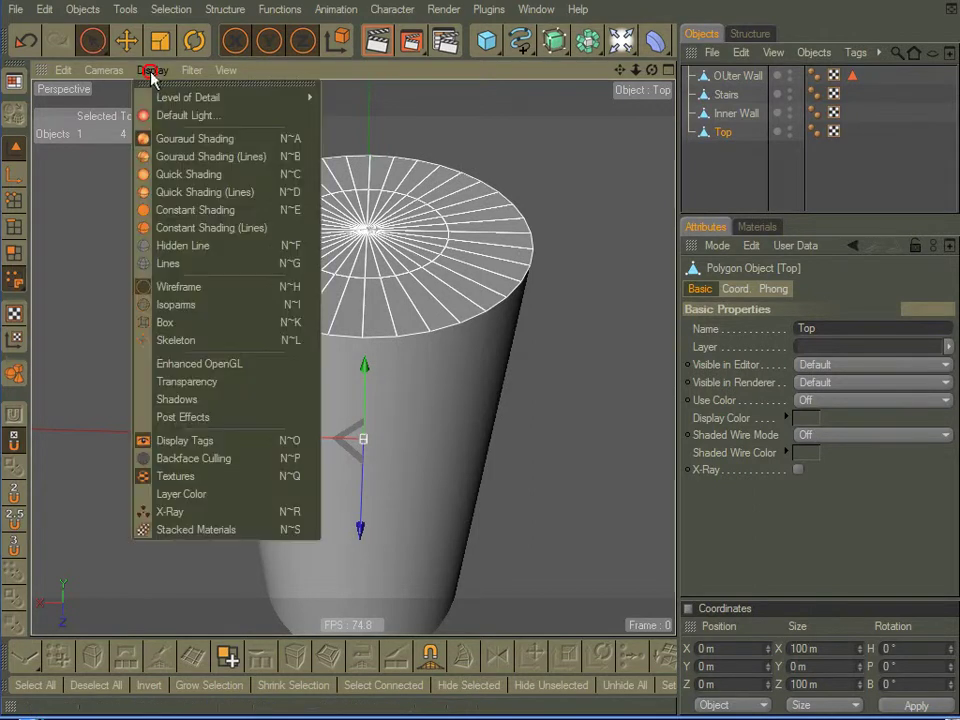
left_click(168, 512)
scroll(477, 357, "up", 3)
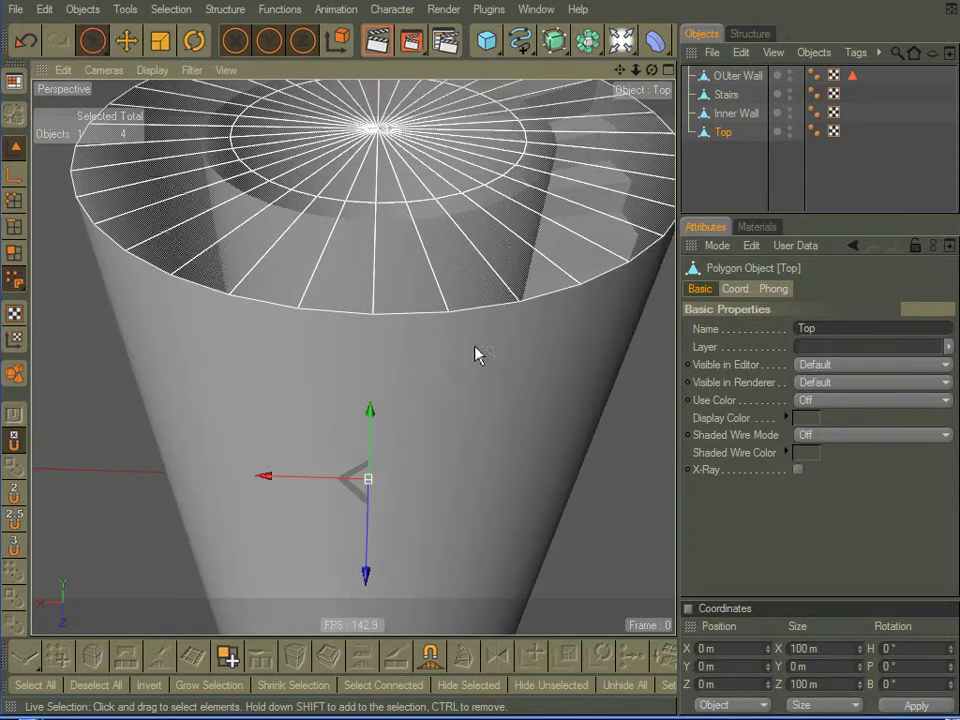
left_click(737, 76)
scroll(465, 339, "up", 5)
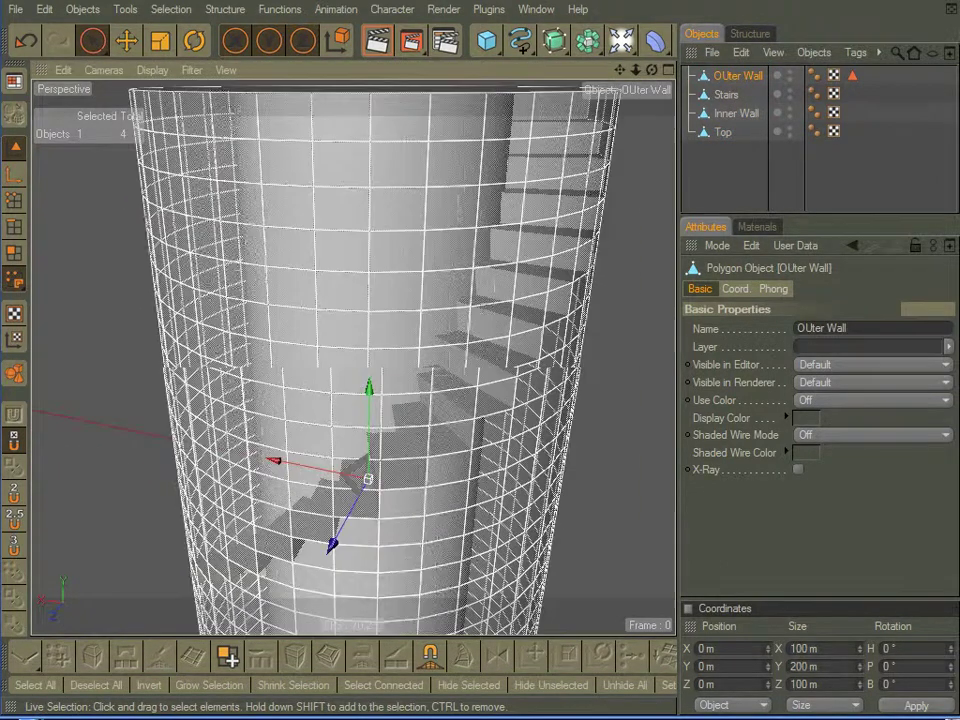
left_click_drag(465, 339, 466, 430, "alt")
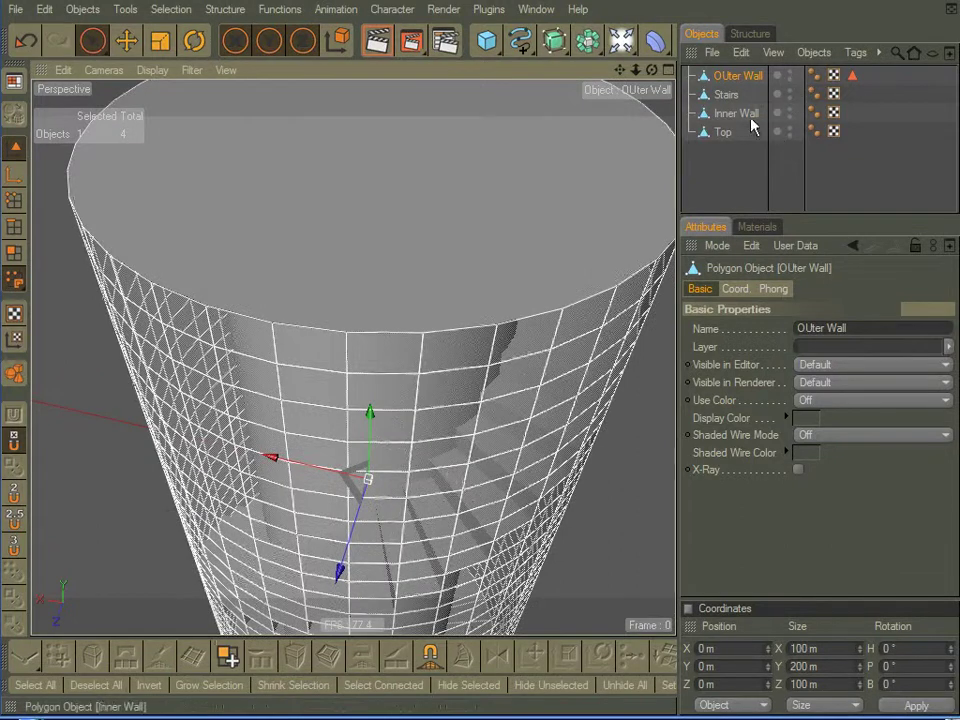
Step: Activate Top, bring its whole disc into view, and switch to Live Selection in polygon mode
left_click(737, 130)
left_click_drag(461, 362, 540, 226, "alt")
scroll(529, 276, "down", 3)
left_click_drag(529, 276, 312, 210, "alt")
left_click(91, 41)
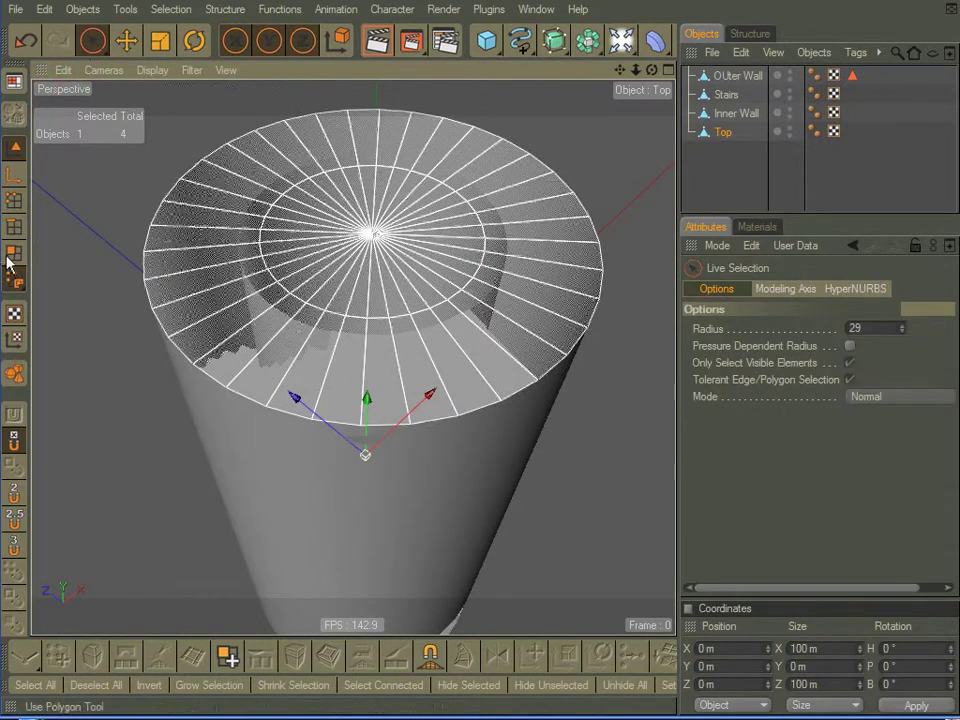
left_click(14, 250)
Step: Select 13 adjacent outer-ring polygons of Top above the upper steps and delete them to open the stairwell
left_click_drag(466, 353, 466, 350, "alt")
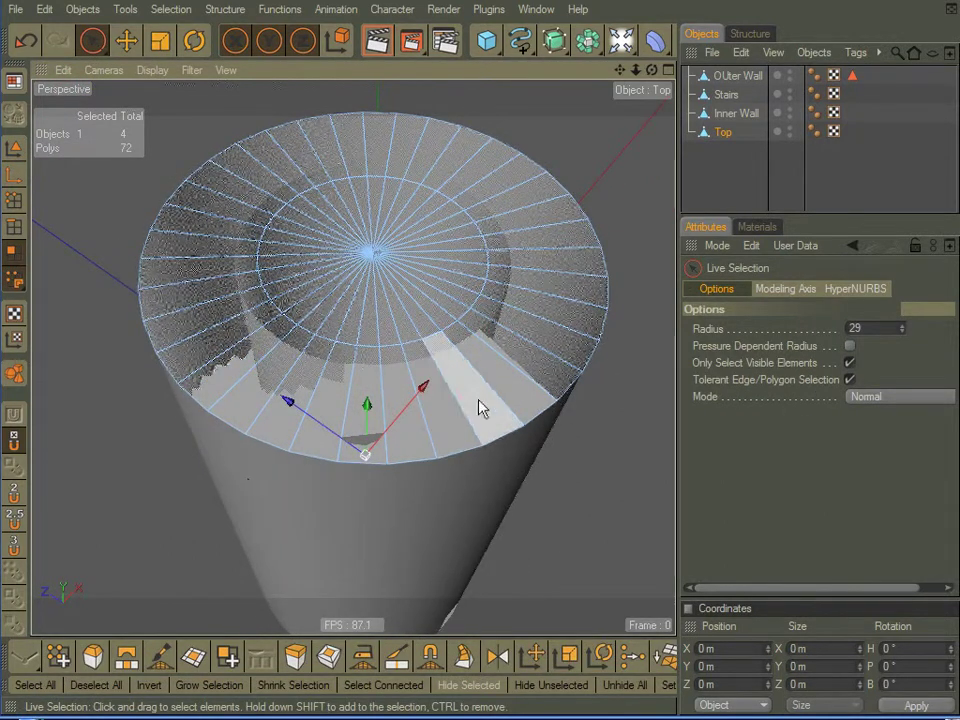
left_click_drag(478, 400, 459, 395, "alt")
left_click_drag(326, 379, 321, 439, "alt")
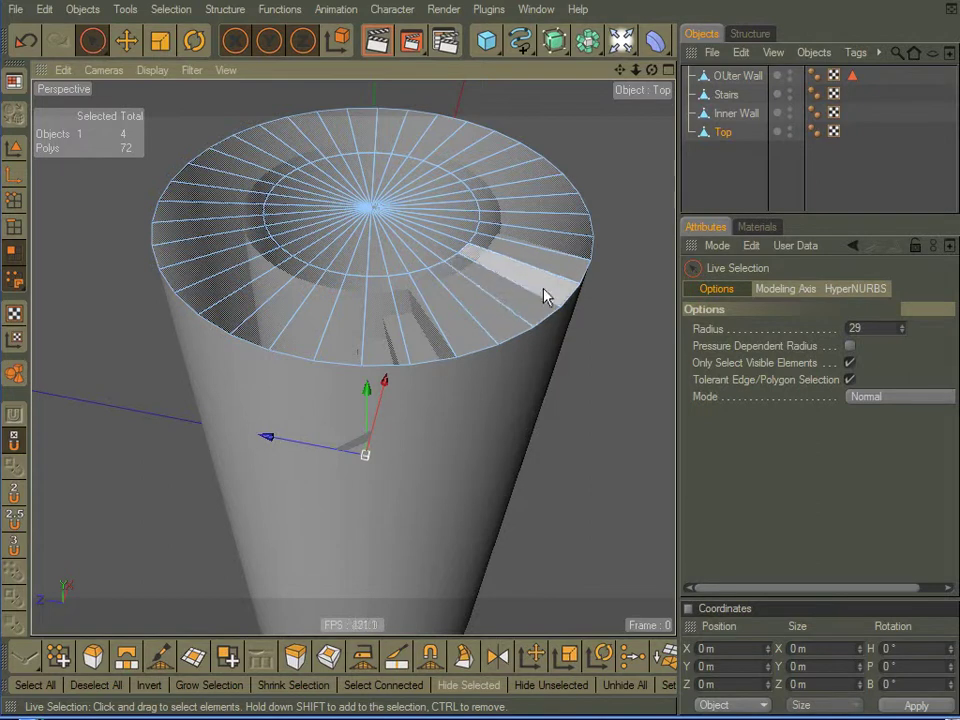
scroll(543, 289, "up", 3)
middle_click_drag(545, 300, 529, 314, "alt")
left_click_drag(529, 314, 501, 401, "alt")
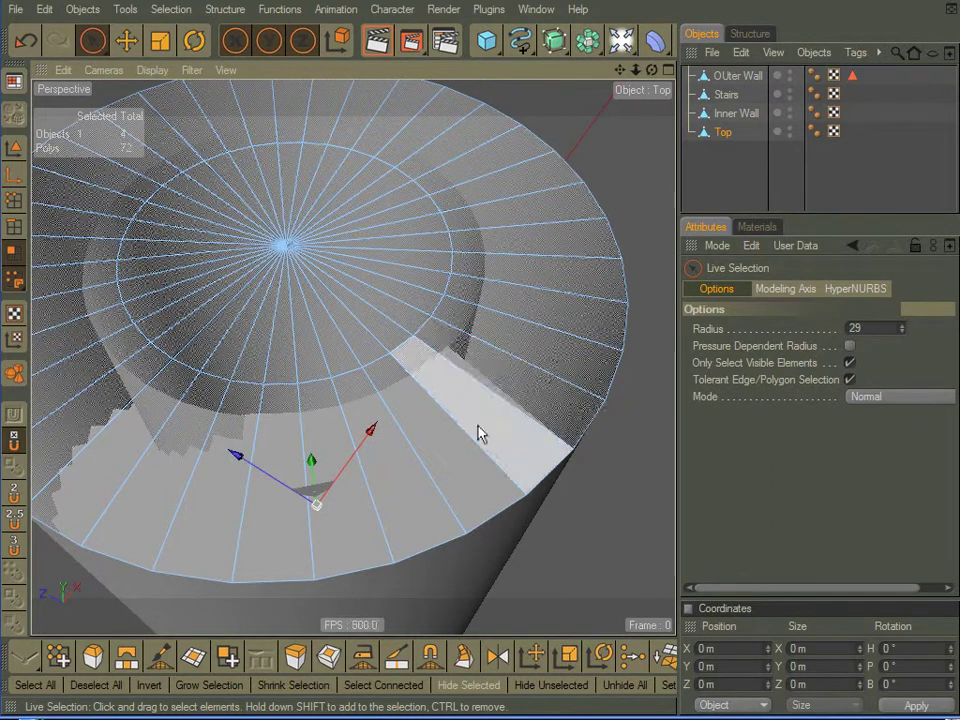
mouse_move(480, 435)
left_mouse_down()
mouse_move(439, 454)
mouse_move(155, 485)
mouse_move(84, 447)
left_mouse_up()
scroll(238, 458, "down", 3)
middle_click_drag(416, 355, 474, 345, "alt")
left_click_drag(474, 345, 576, 328, "alt")
middle_click_drag(316, 510, 363, 457, "alt")
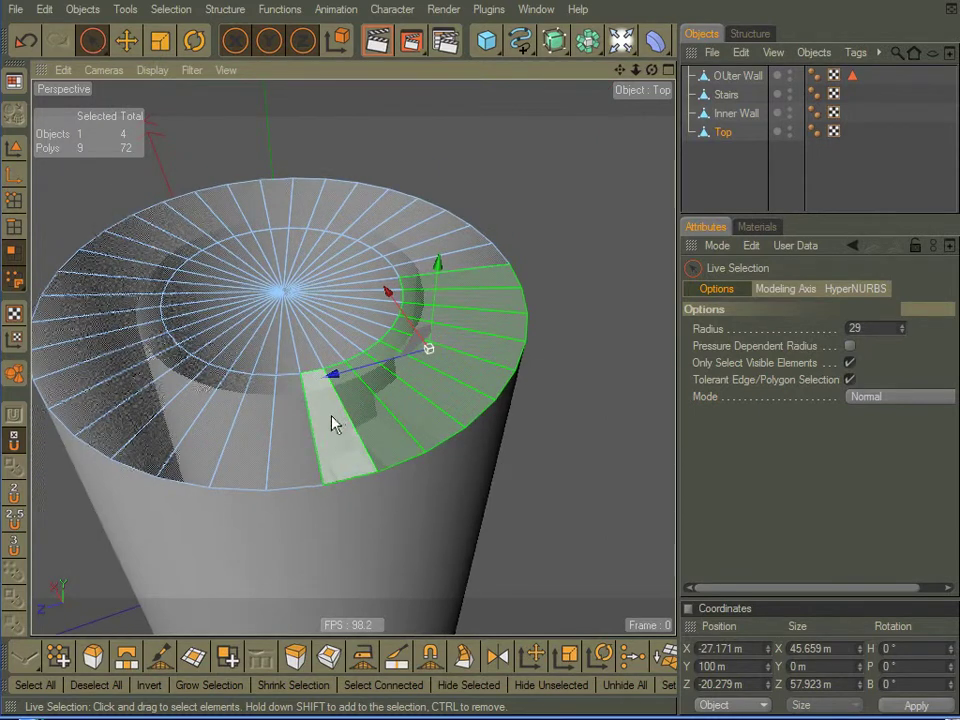
left_click_drag(332, 420, 216, 434, "shift")
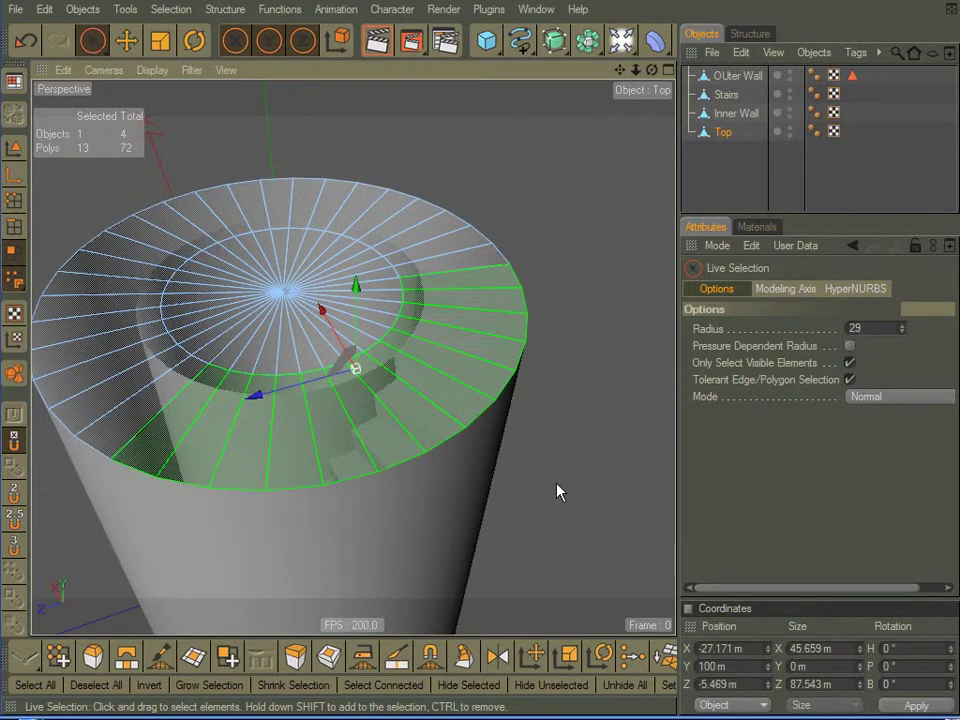
left_click_drag(556, 497, 668, 500, "alt")
left_click_drag(440, 430, 545, 472, "alt")
key("Delete")
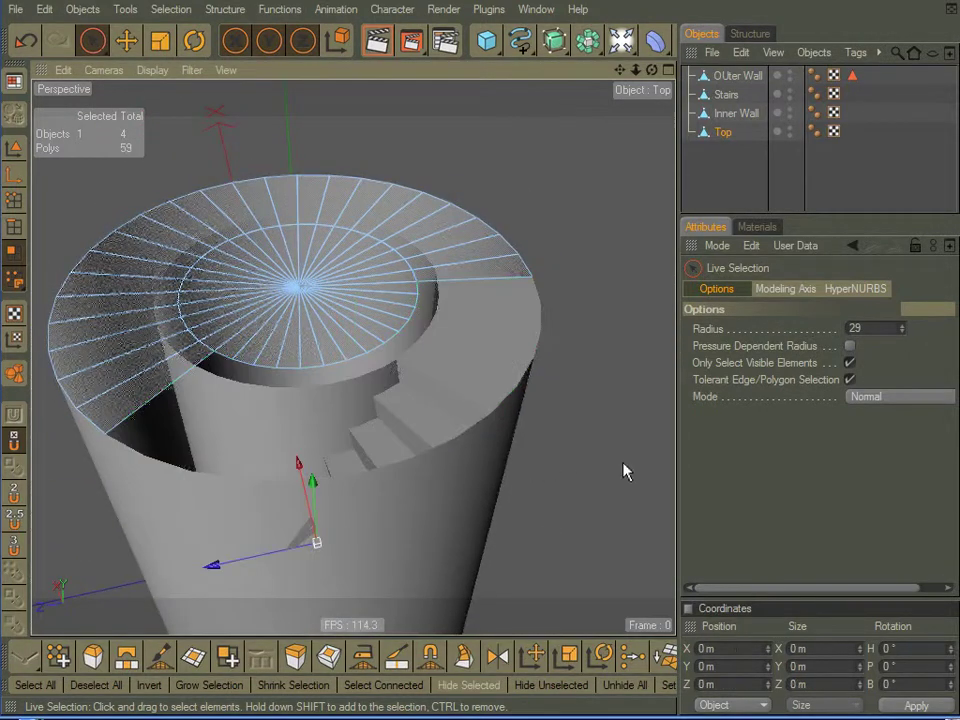
Step: Select the 36 central polygons of Top and scale them uniformly in the Top view to about 59.55 m, matching the inner wall
middle_click_drag(467, 349, 505, 297, "alt")
left_click_drag(463, 347, 424, 403, "alt")
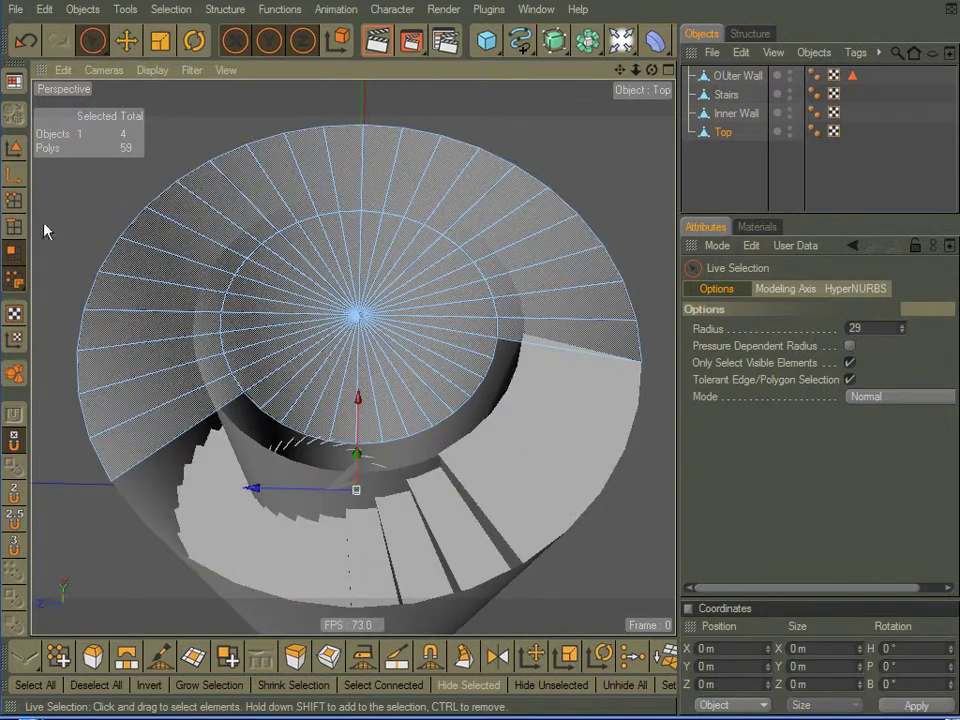
left_click(368, 312)
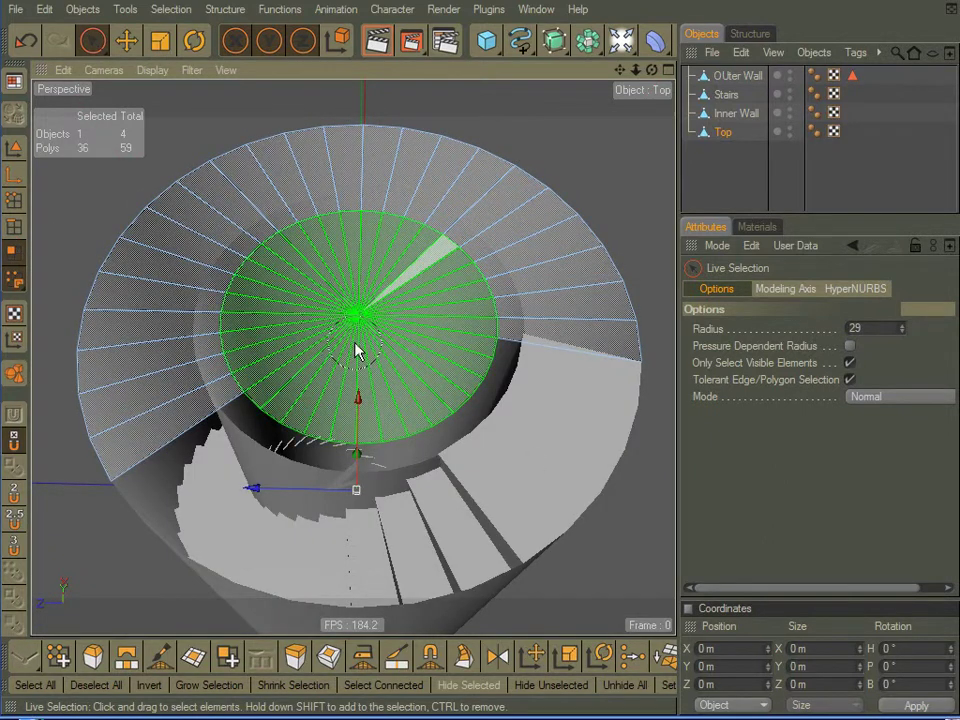
middle_click(356, 346)
middle_click(500, 265)
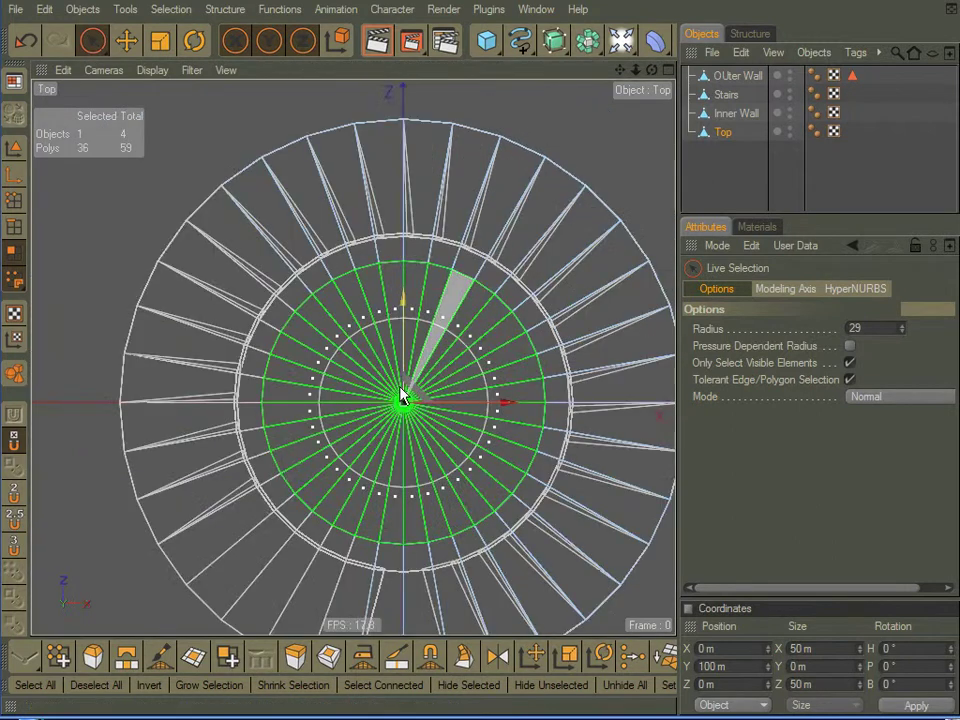
left_click(169, 46)
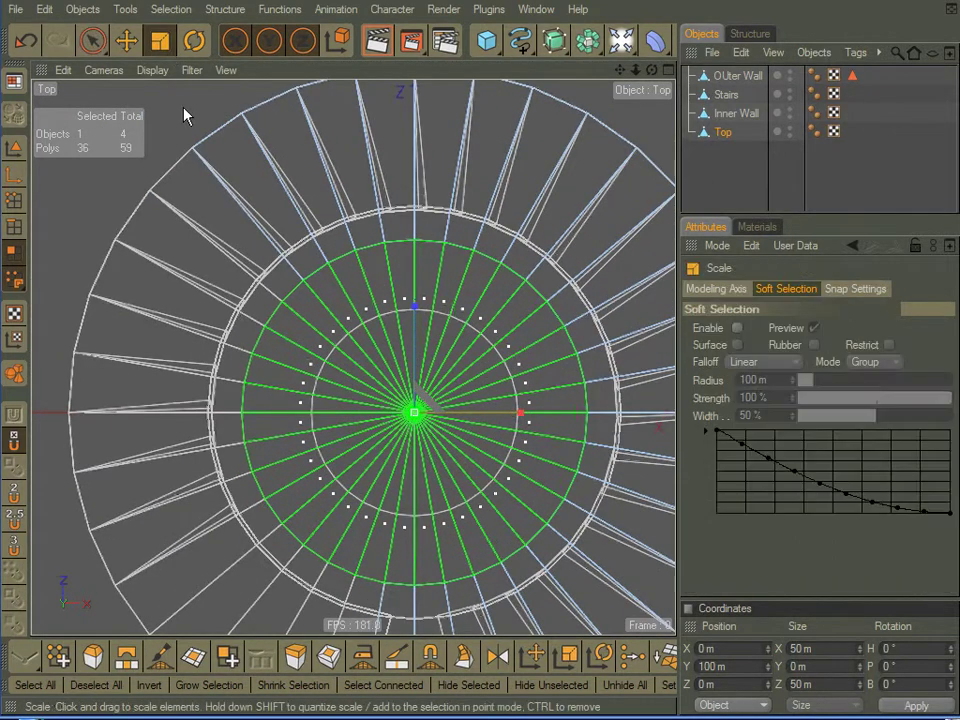
left_click_drag(413, 413, 418, 412)
left_click_drag(465, 350, 503, 350)
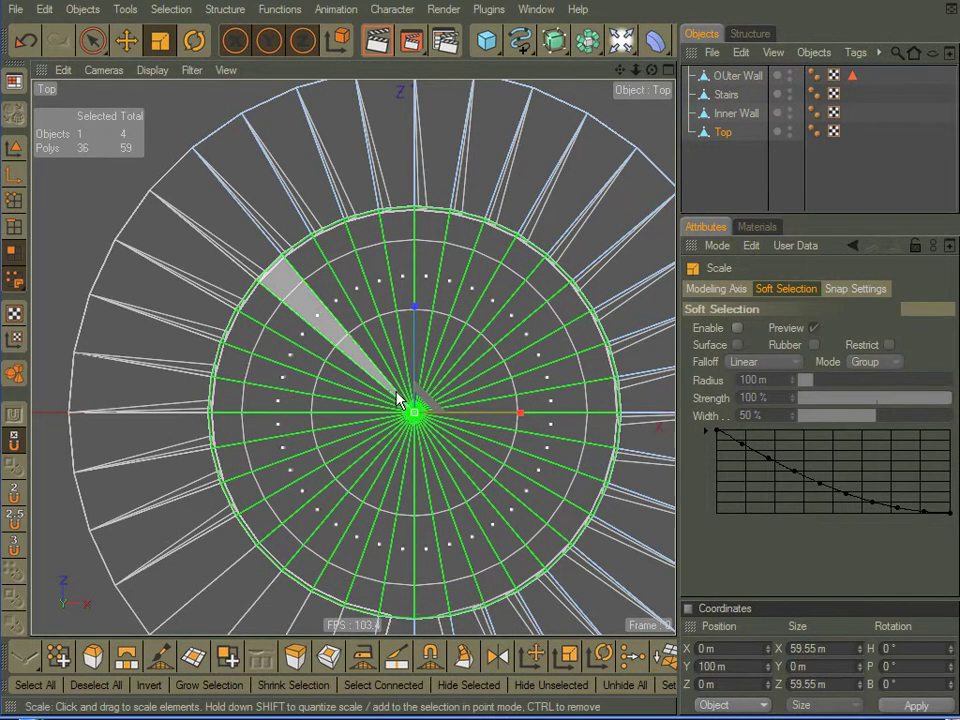
Step: Return to the Perspective view and fine-tune the central polygons' uniform scale to about 59.61 m against the inner wall's rim
middle_click(265, 290)
middle_click(250, 278)
left_click_drag(408, 412, 525, 270, "alt")
scroll(388, 432, "up", 5)
scroll(388, 432, "down", 5)
left_click_drag(388, 432, 463, 344, "alt")
left_click_drag(583, 425, 585, 497, "alt")
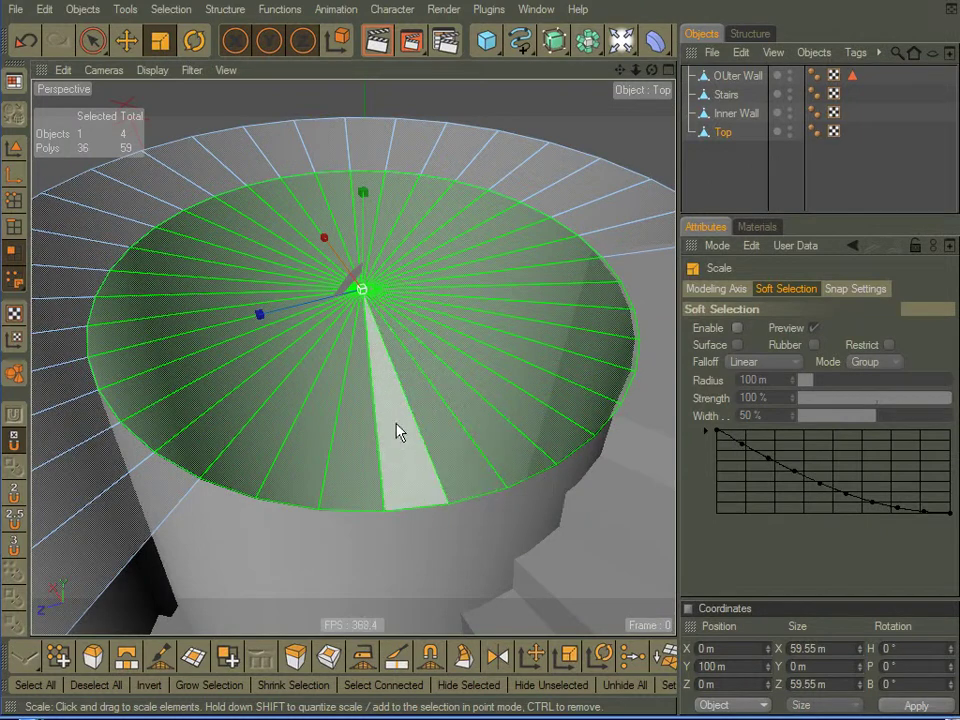
mouse_move(365, 296)
left_mouse_down()
mouse_move(346, 296)
mouse_move(367, 296)
left_mouse_up()
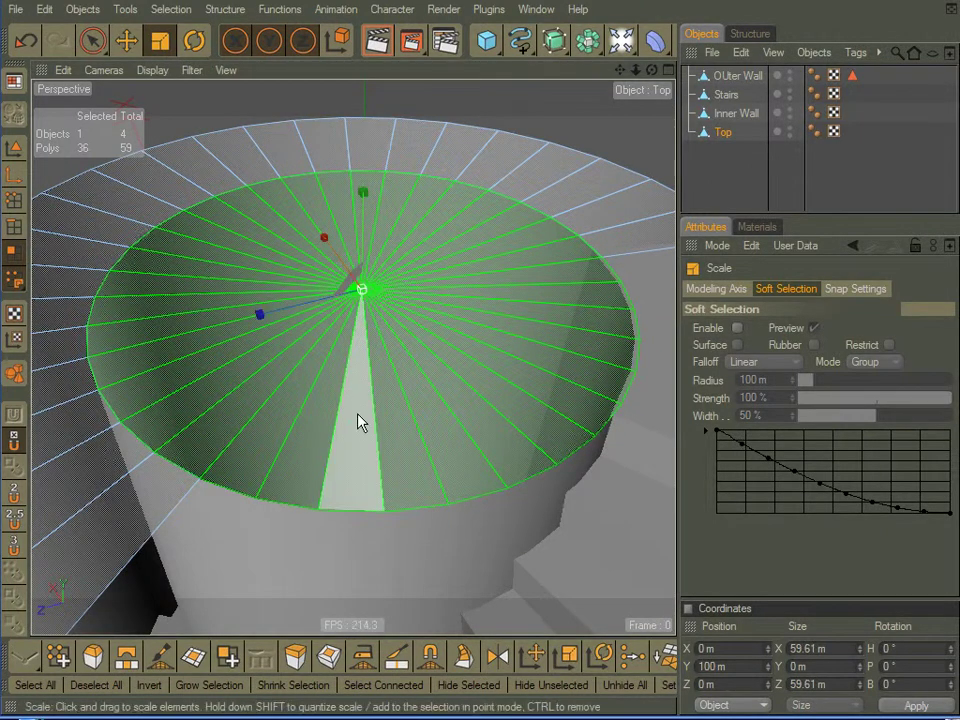
Step: Turn off X-Ray display in the Perspective view and clear the polygon selection on Top
left_click_drag(358, 414, 403, 428, "alt")
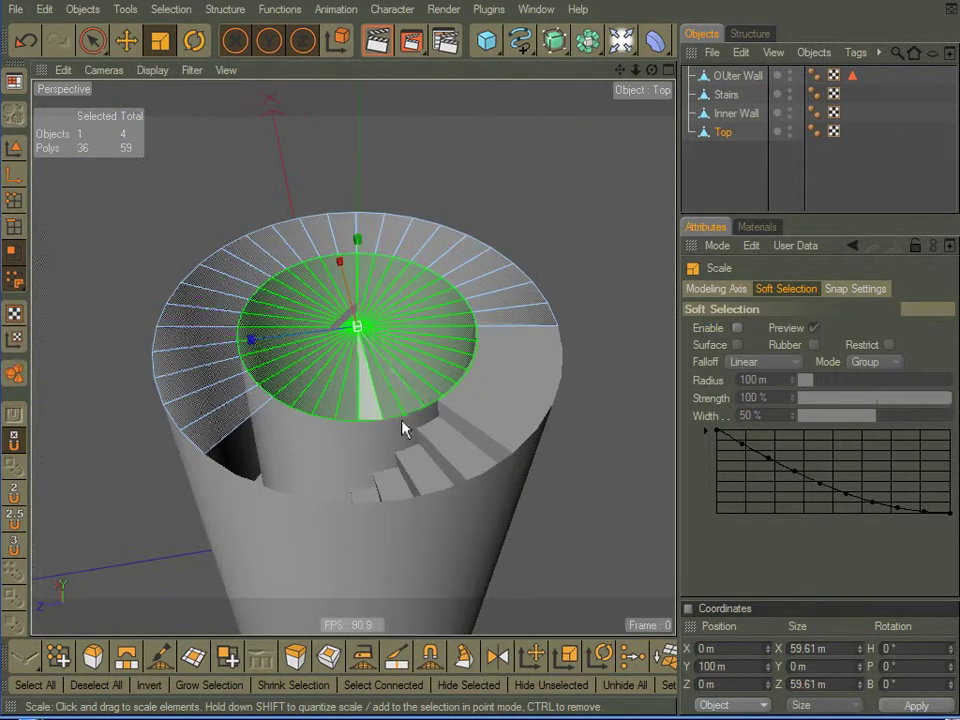
left_click(152, 70)
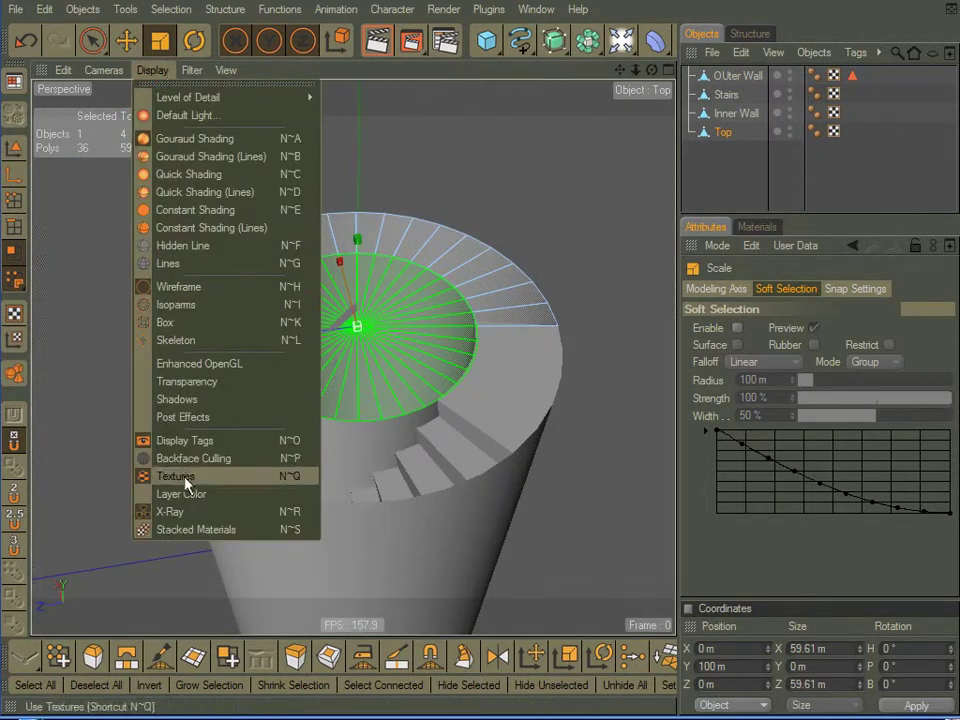
left_click(168, 511)
left_click(561, 411)
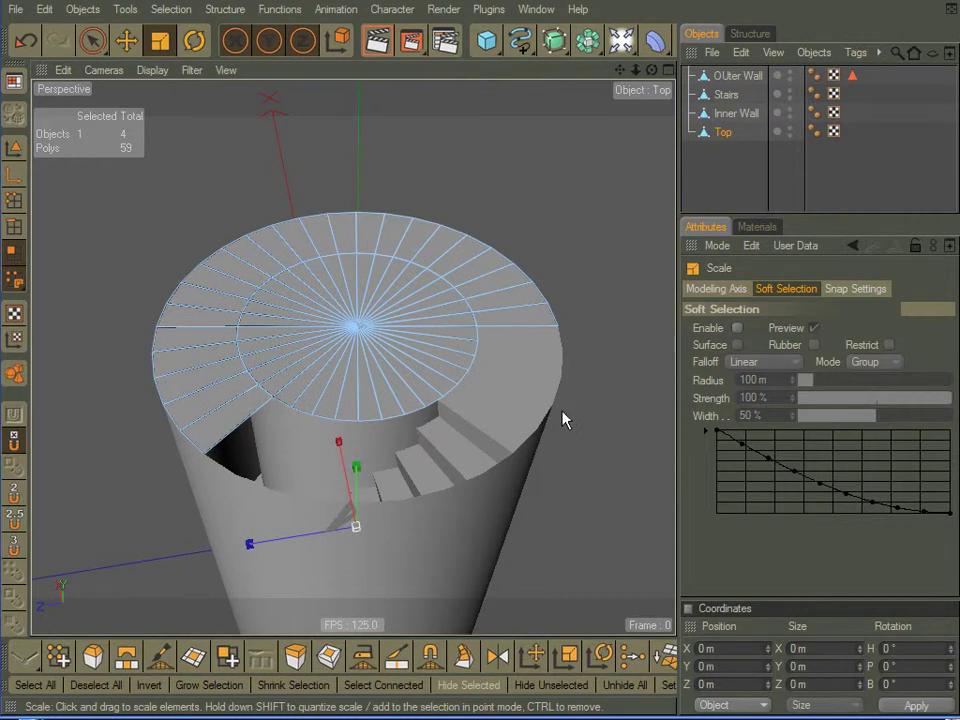
Step: Examine the stair opening in Top from several angles, both with the object deselected and with it active
left_click_drag(561, 411, 583, 358, "alt")
left_click(726, 185)
left_click_drag(459, 362, 425, 400, "alt")
left_click(467, 351)
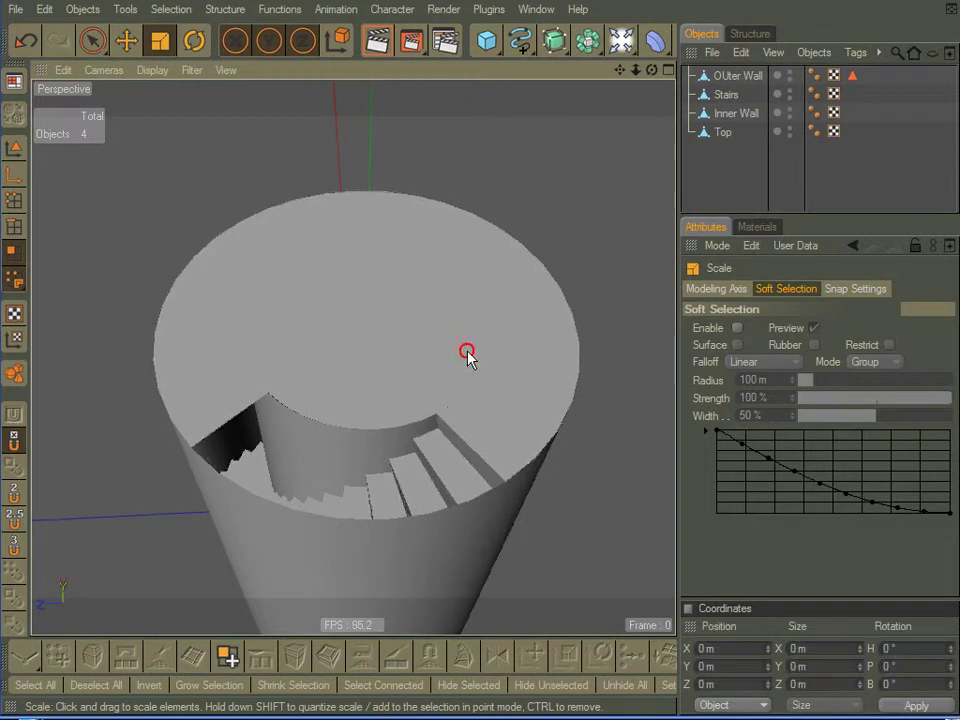
left_click_drag(467, 351, 467, 300, "alt")
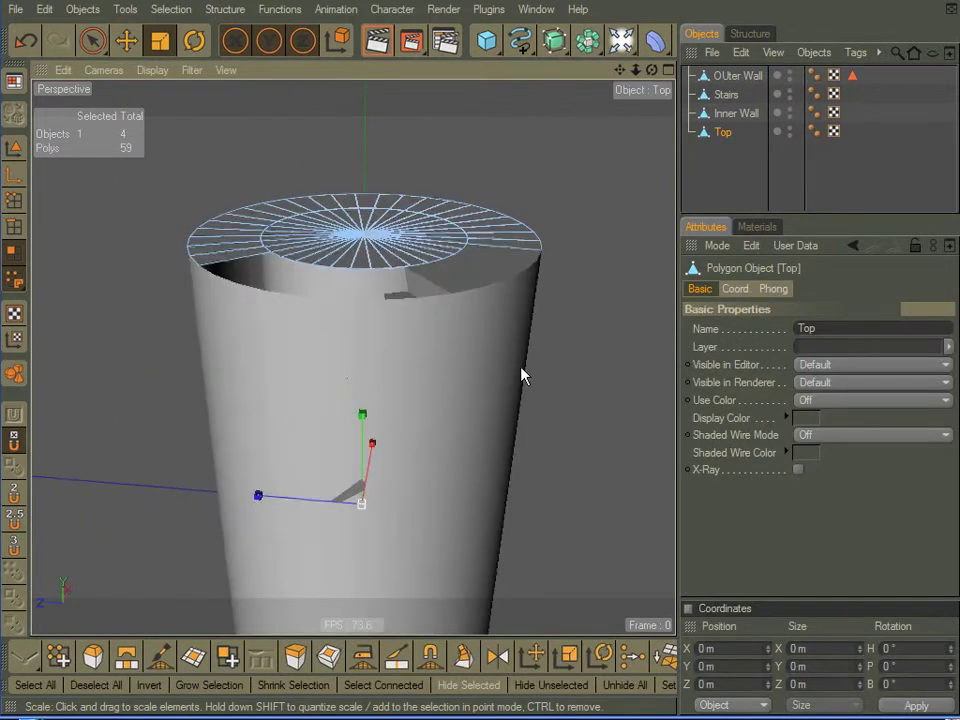
left_click_drag(549, 360, 444, 387, "alt")
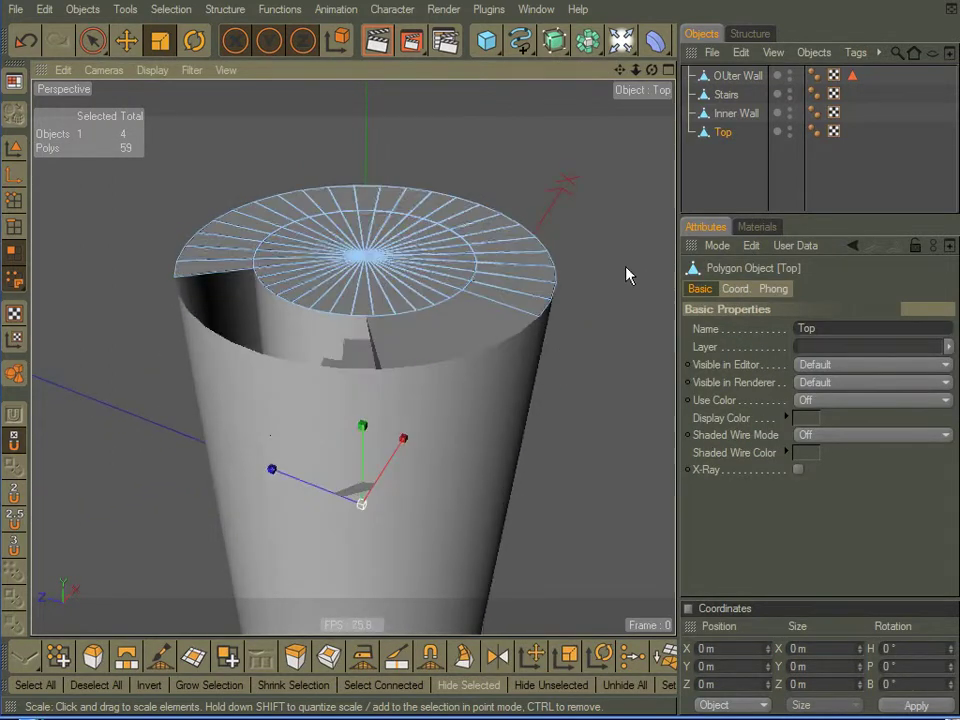
left_click_drag(628, 275, 556, 311, "alt")
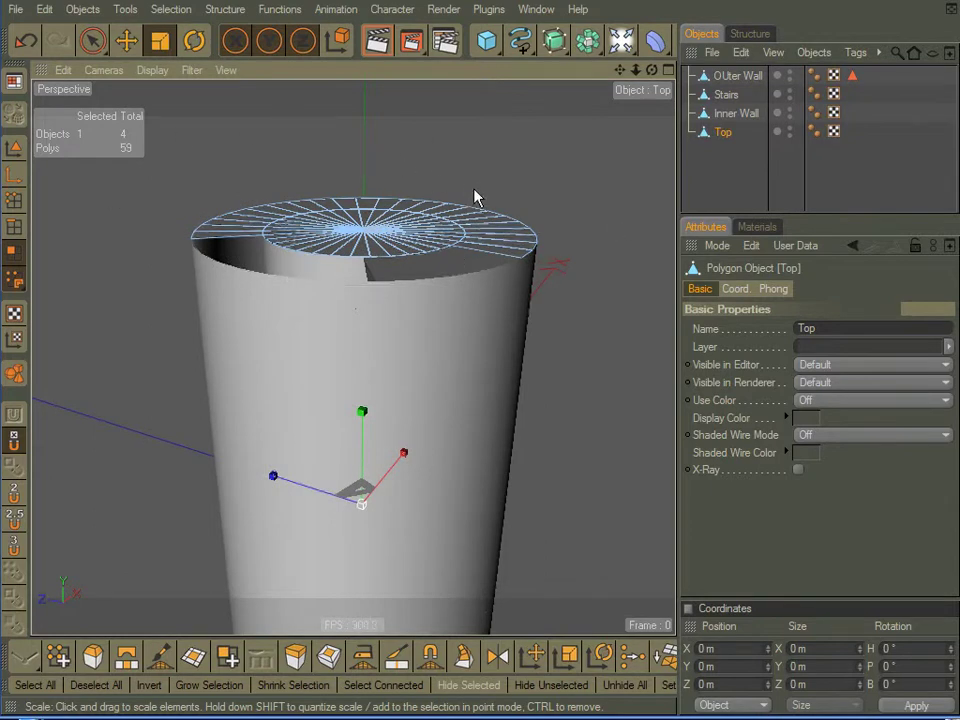
left_click_drag(474, 189, 471, 204, "alt")
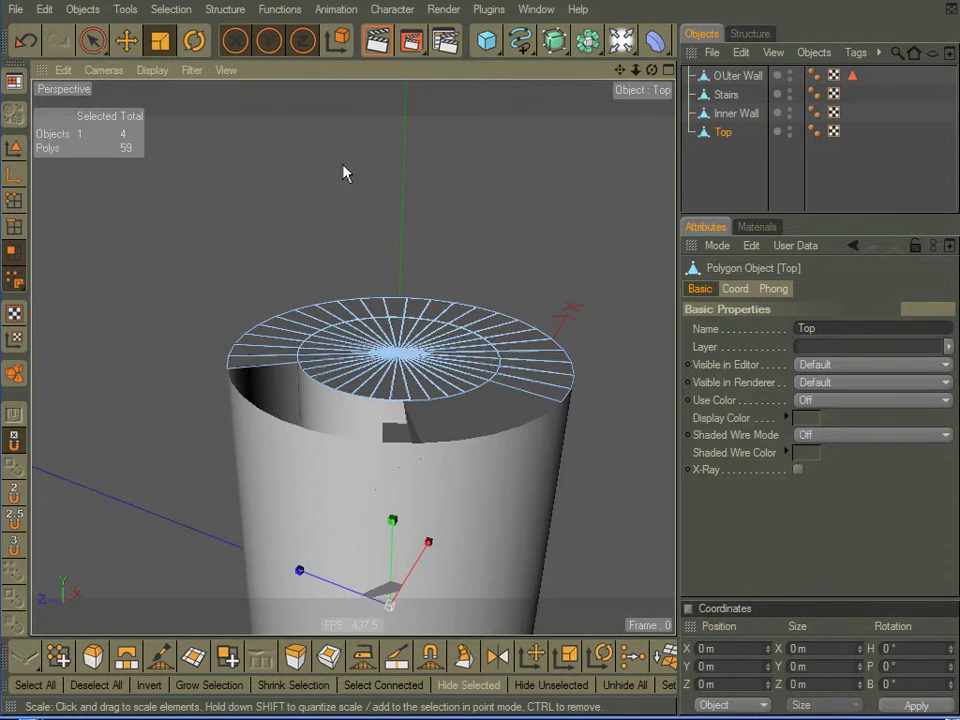
left_click_drag(467, 352, 467, 362, "alt")
middle_click_drag(440, 267, 443, 247, "alt")
left_click_drag(448, 262, 467, 349, "alt")
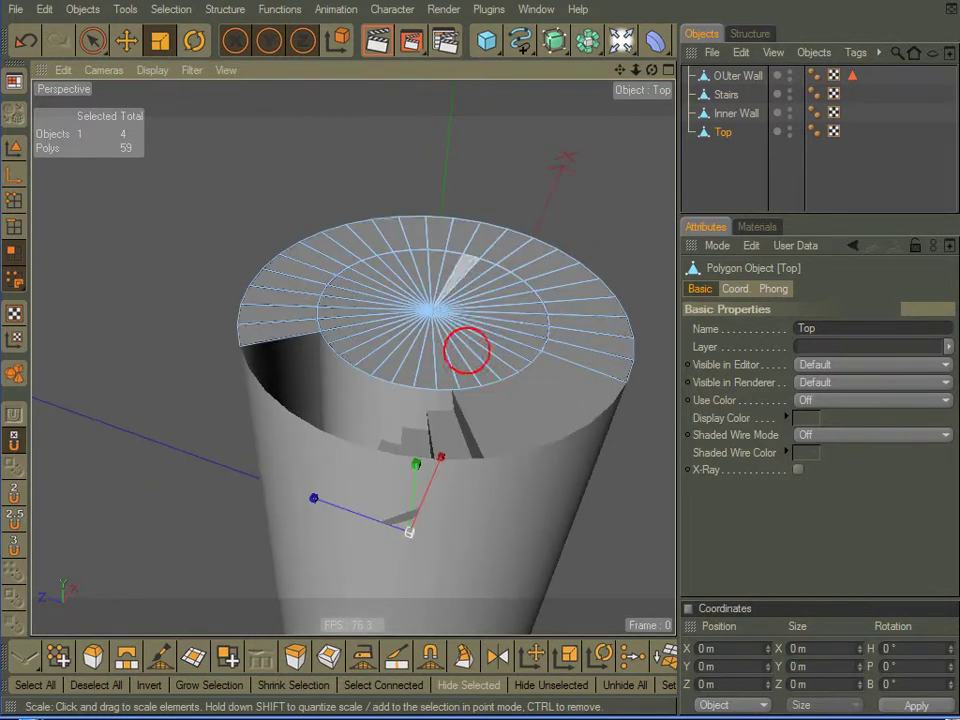
Step: Extrude all polygons of Top with an offset of -2.7 m and Create Caps enabled to give the slab thickness
left_click(92, 40)
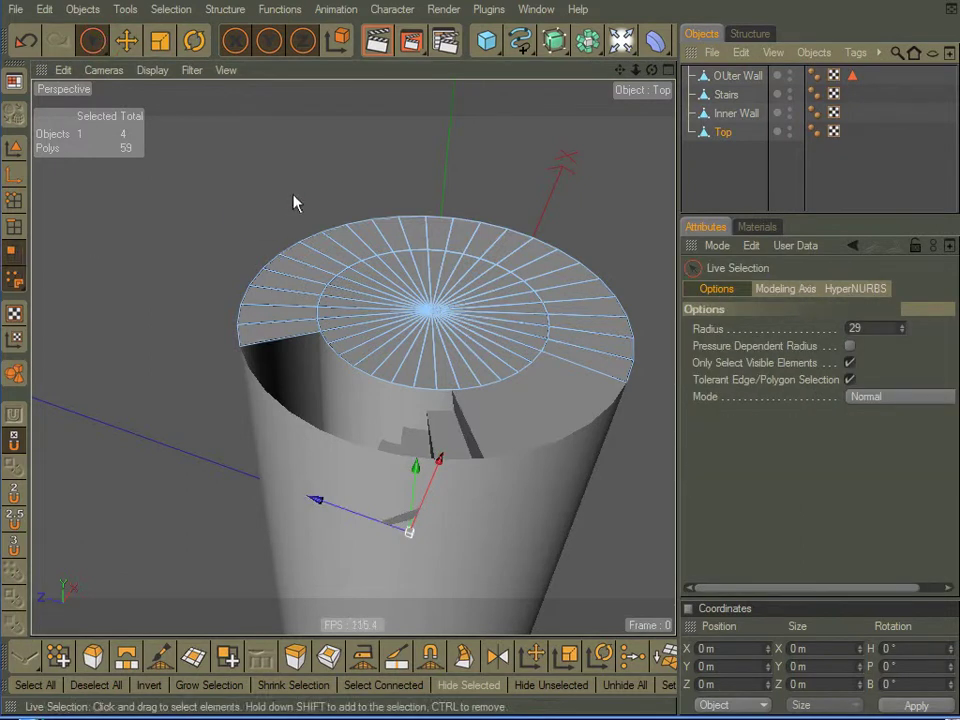
left_click(14, 256)
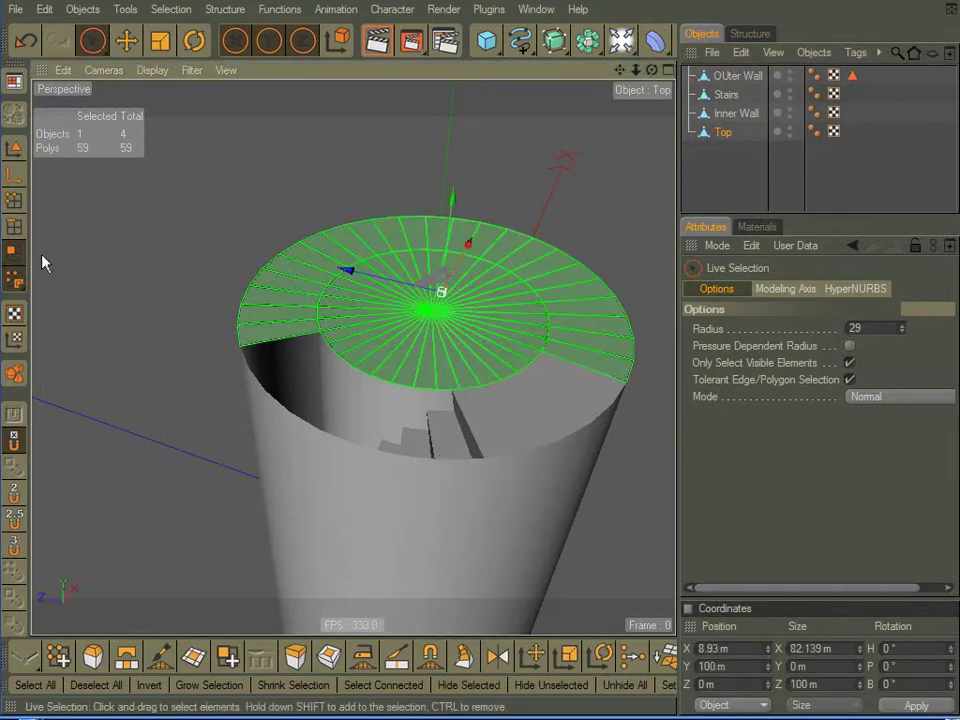
right_click(170, 232)
left_click(233, 527)
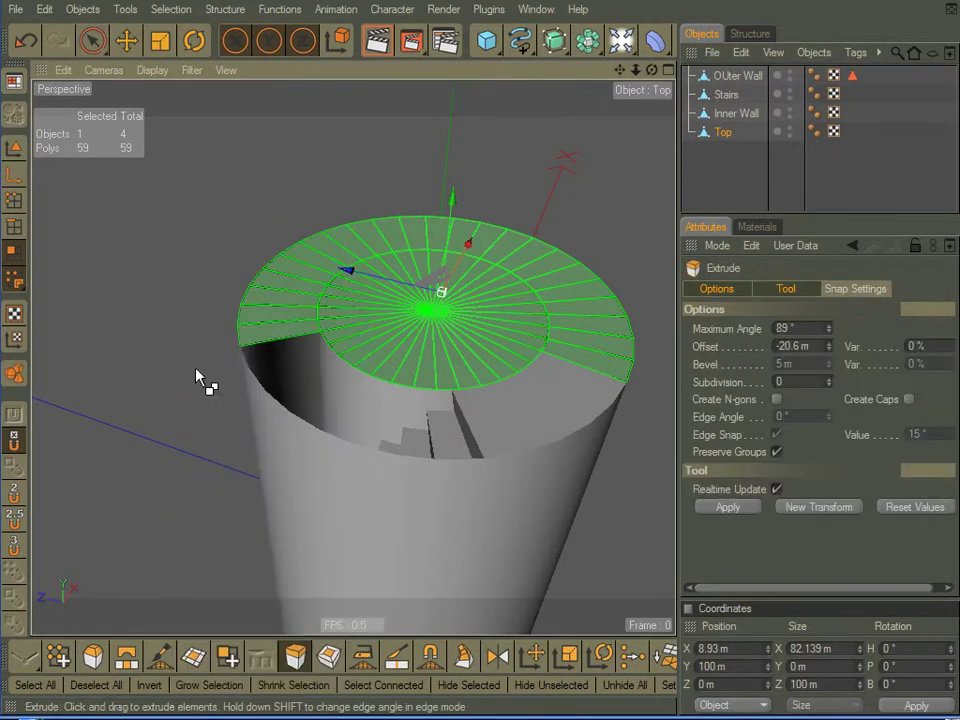
left_click_drag(465, 349, 453, 349)
left_click_drag(440, 298, 440, 298)
left_click_drag(470, 380, 470, 360)
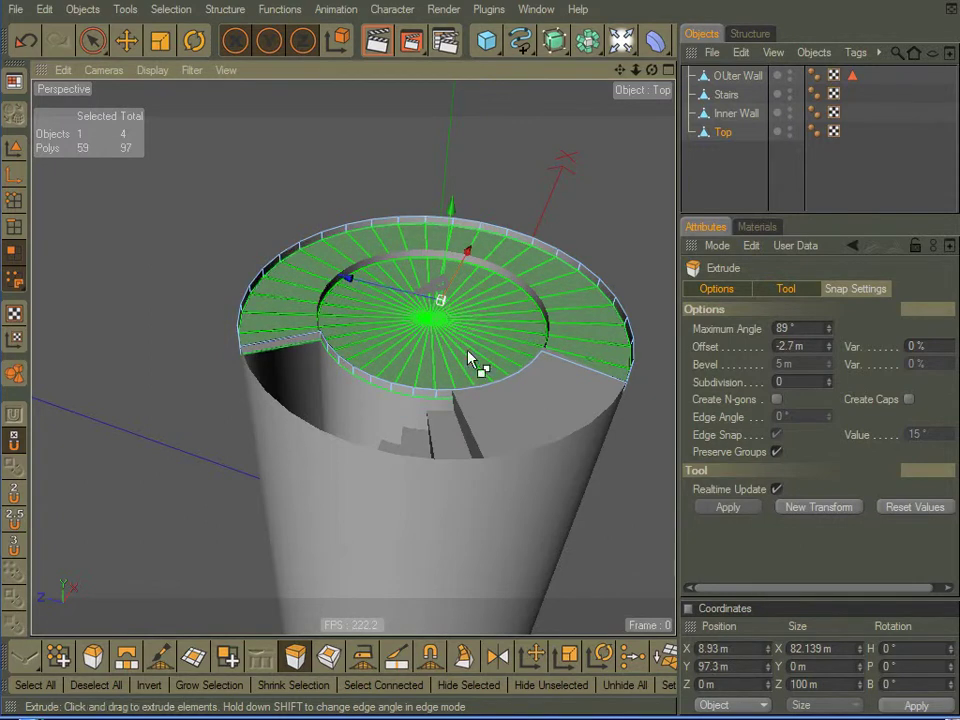
left_click(908, 399)
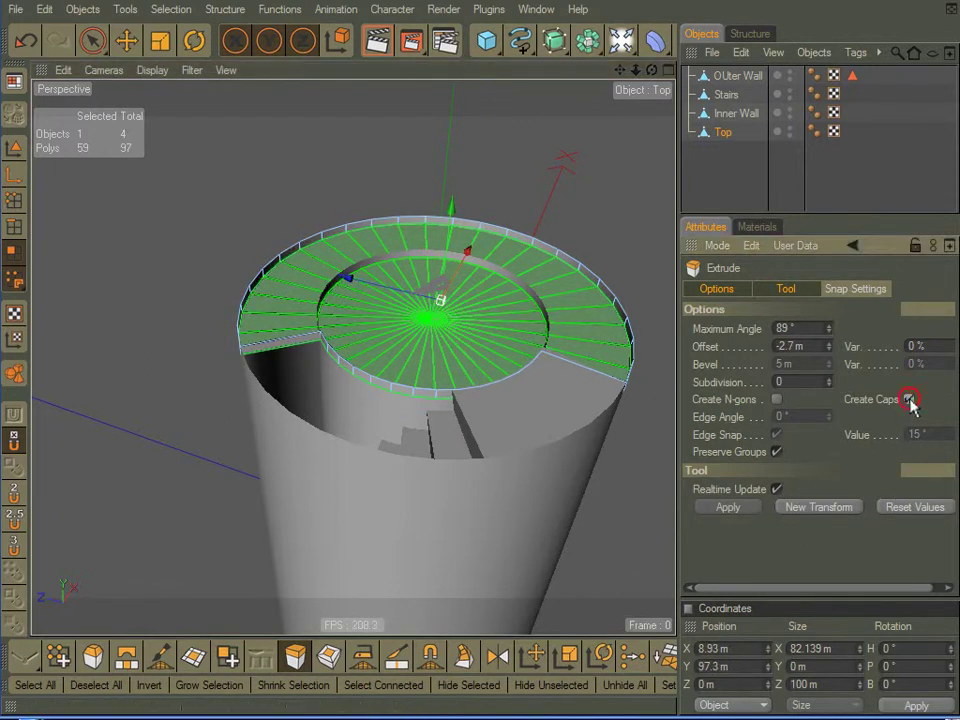
Step: Leave polygon mode, deselect Top, and examine the thickened slab and its stair opening from several angles
left_click(15, 148)
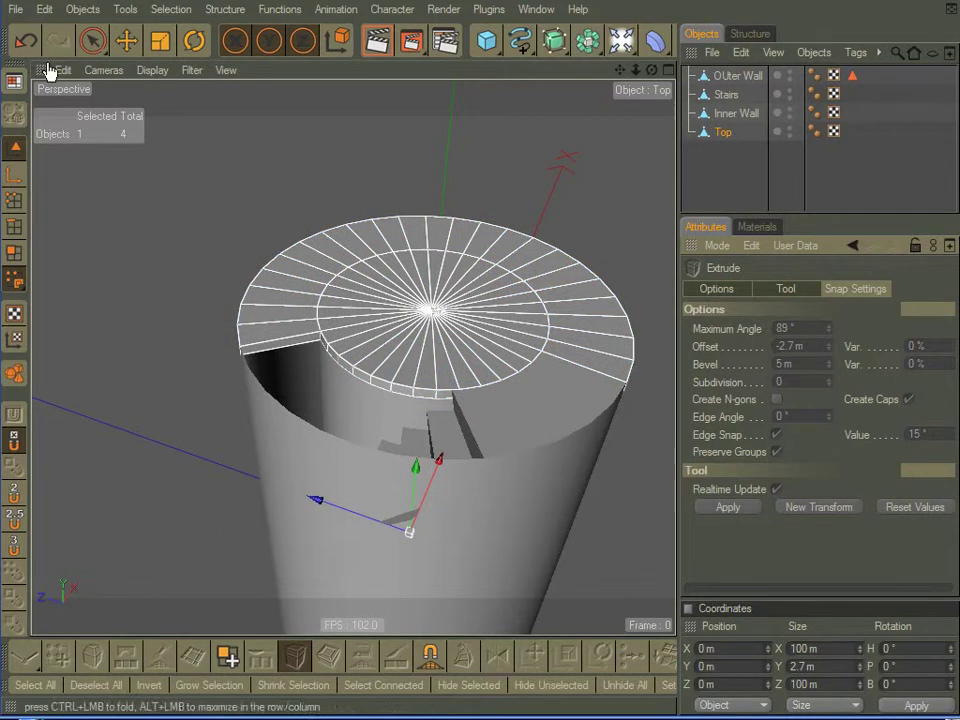
left_click(739, 184)
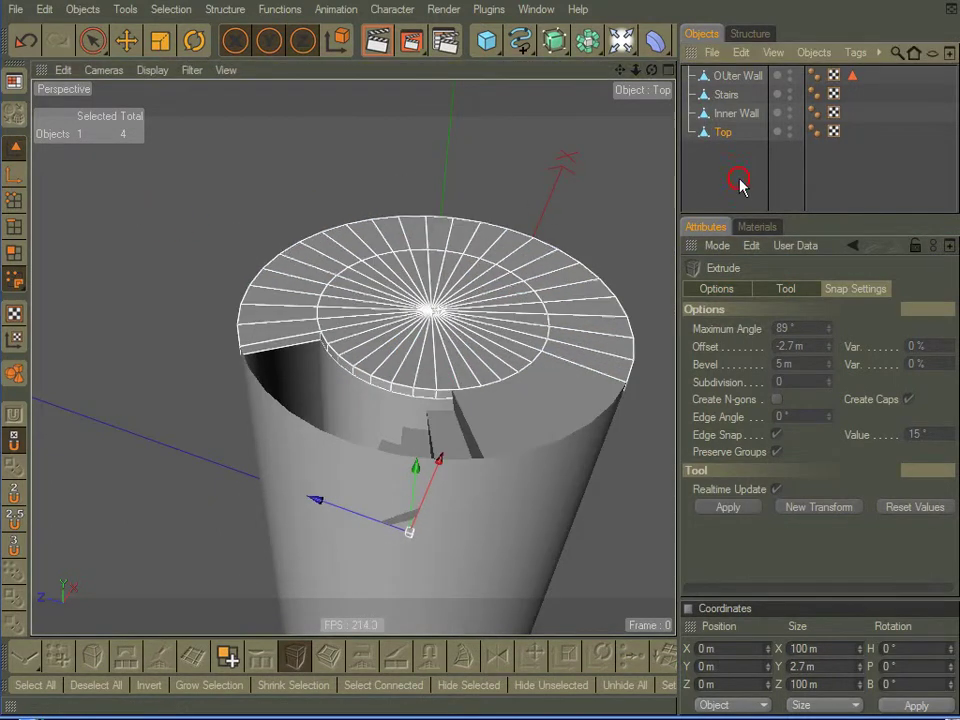
left_click_drag(579, 300, 510, 345, "alt")
left_click_drag(400, 300, 255, 262, "alt")
left_click_drag(192, 248, 448, 385, "alt")
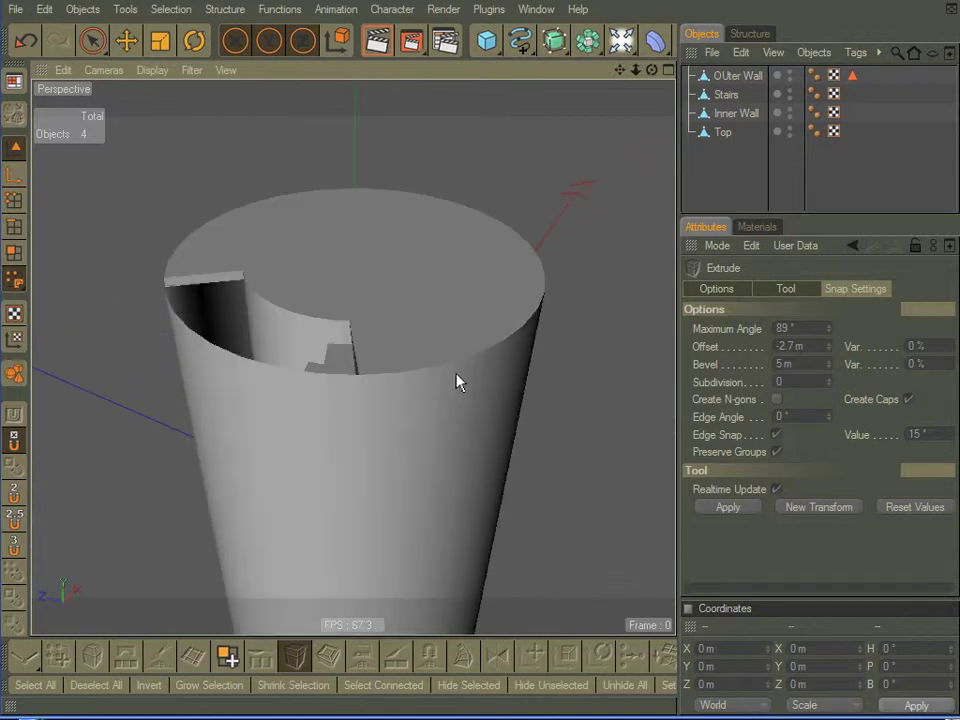